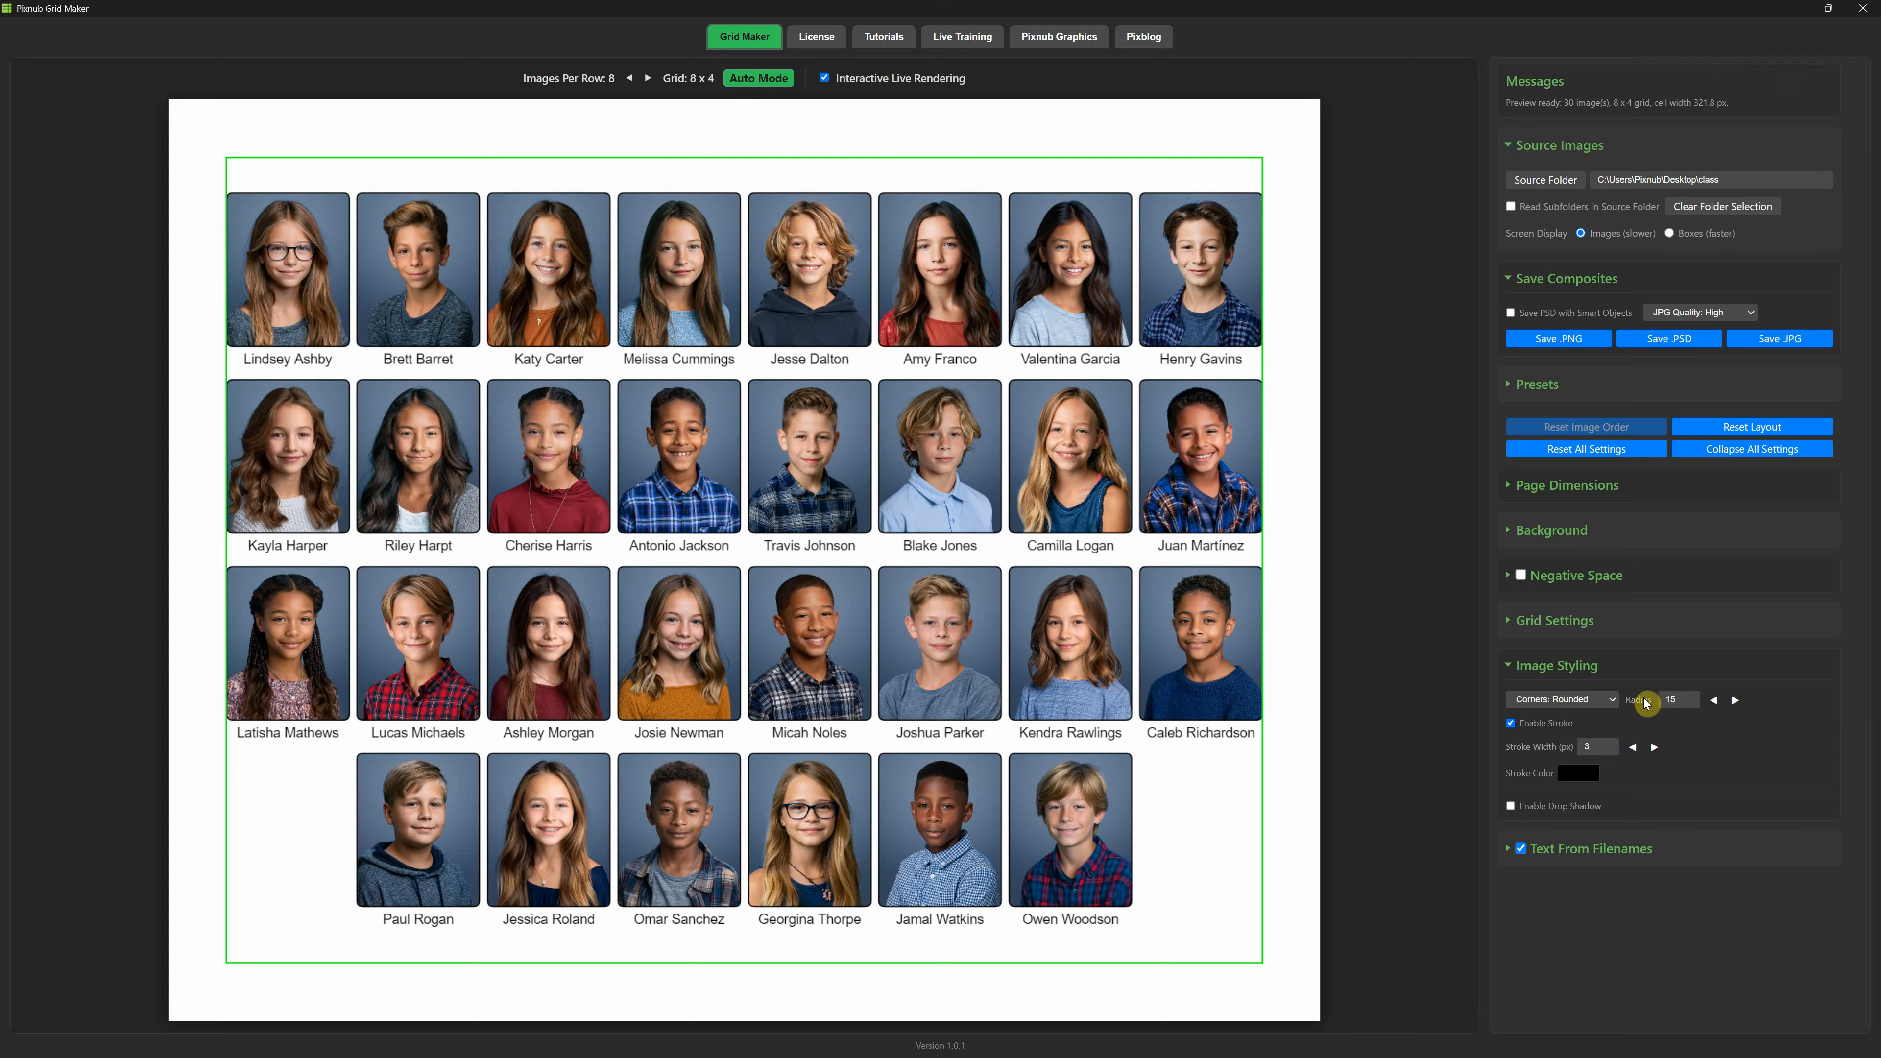
- Increase the radius of the rounded image corners to 30, and raise it further to 40
left_click(1555, 699)
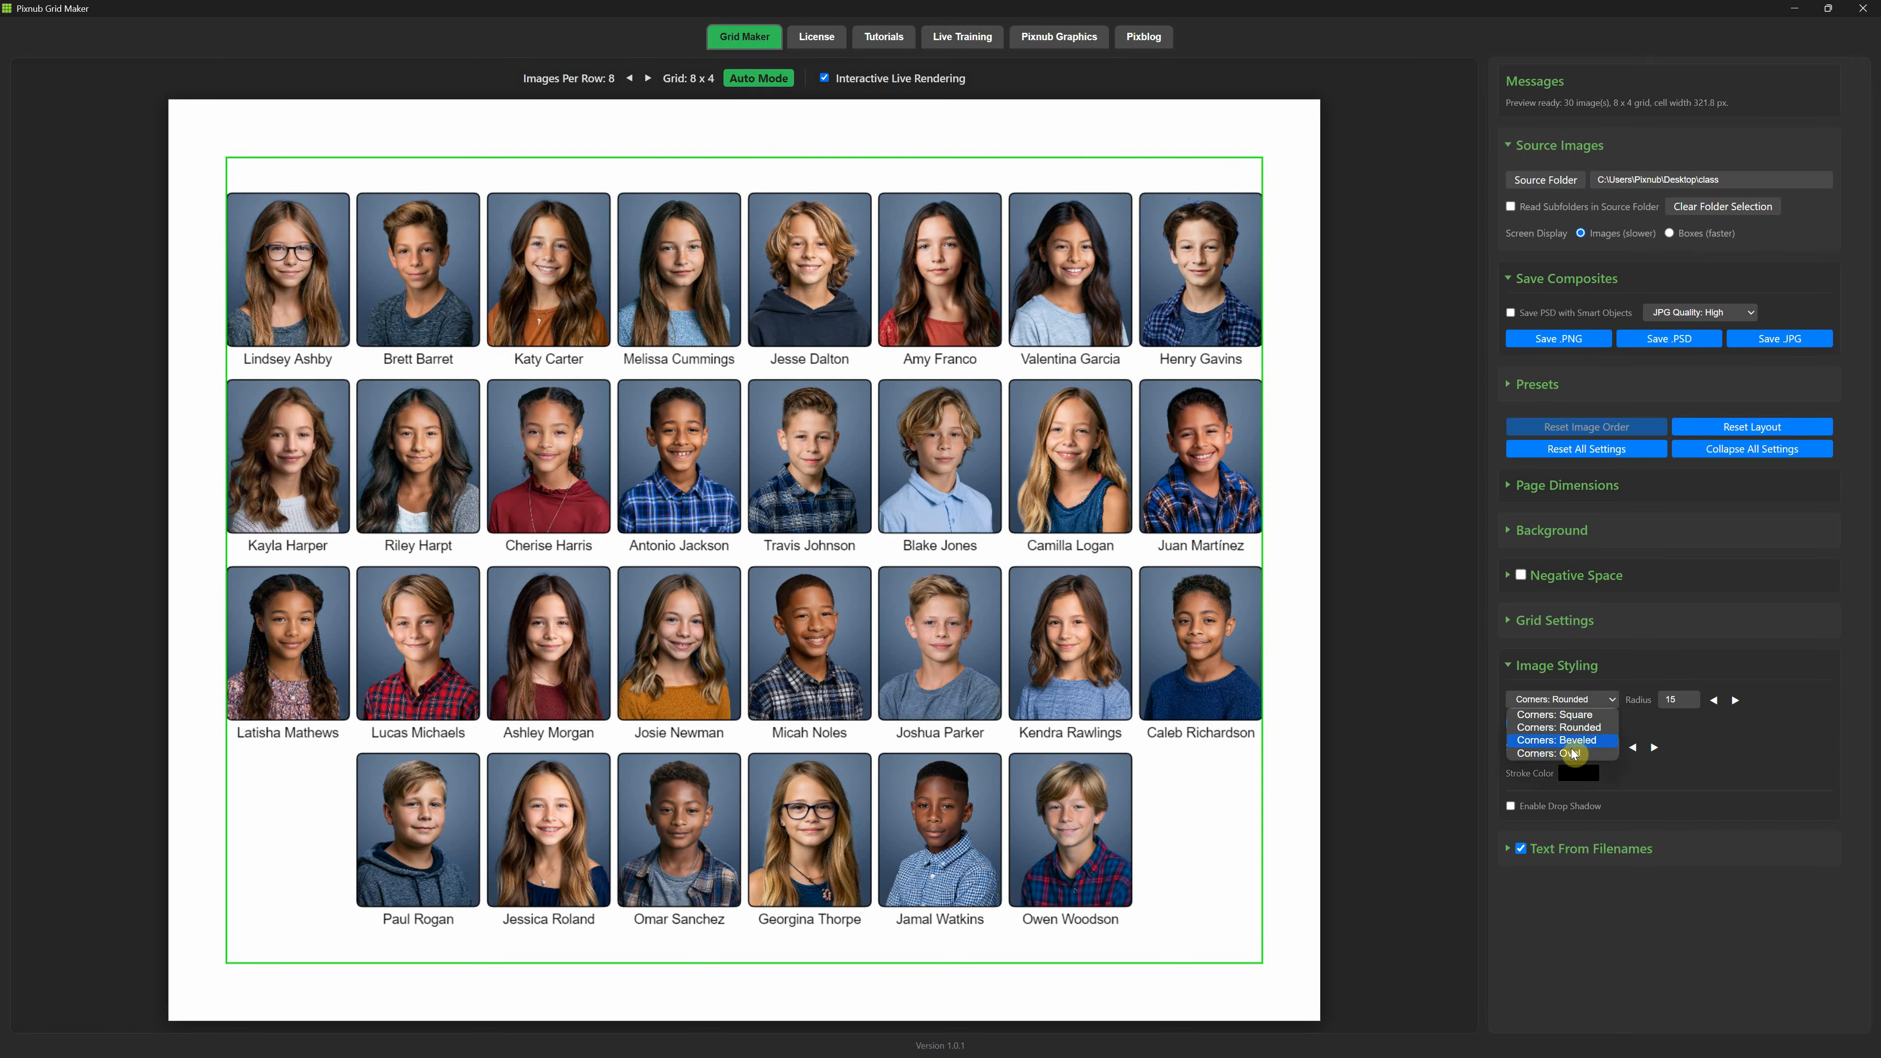
left_click(1680, 697)
mouse_move(1679, 697)
left_mouse_down()
mouse_move(1611, 692)
mouse_move(1643, 700)
left_mouse_up()
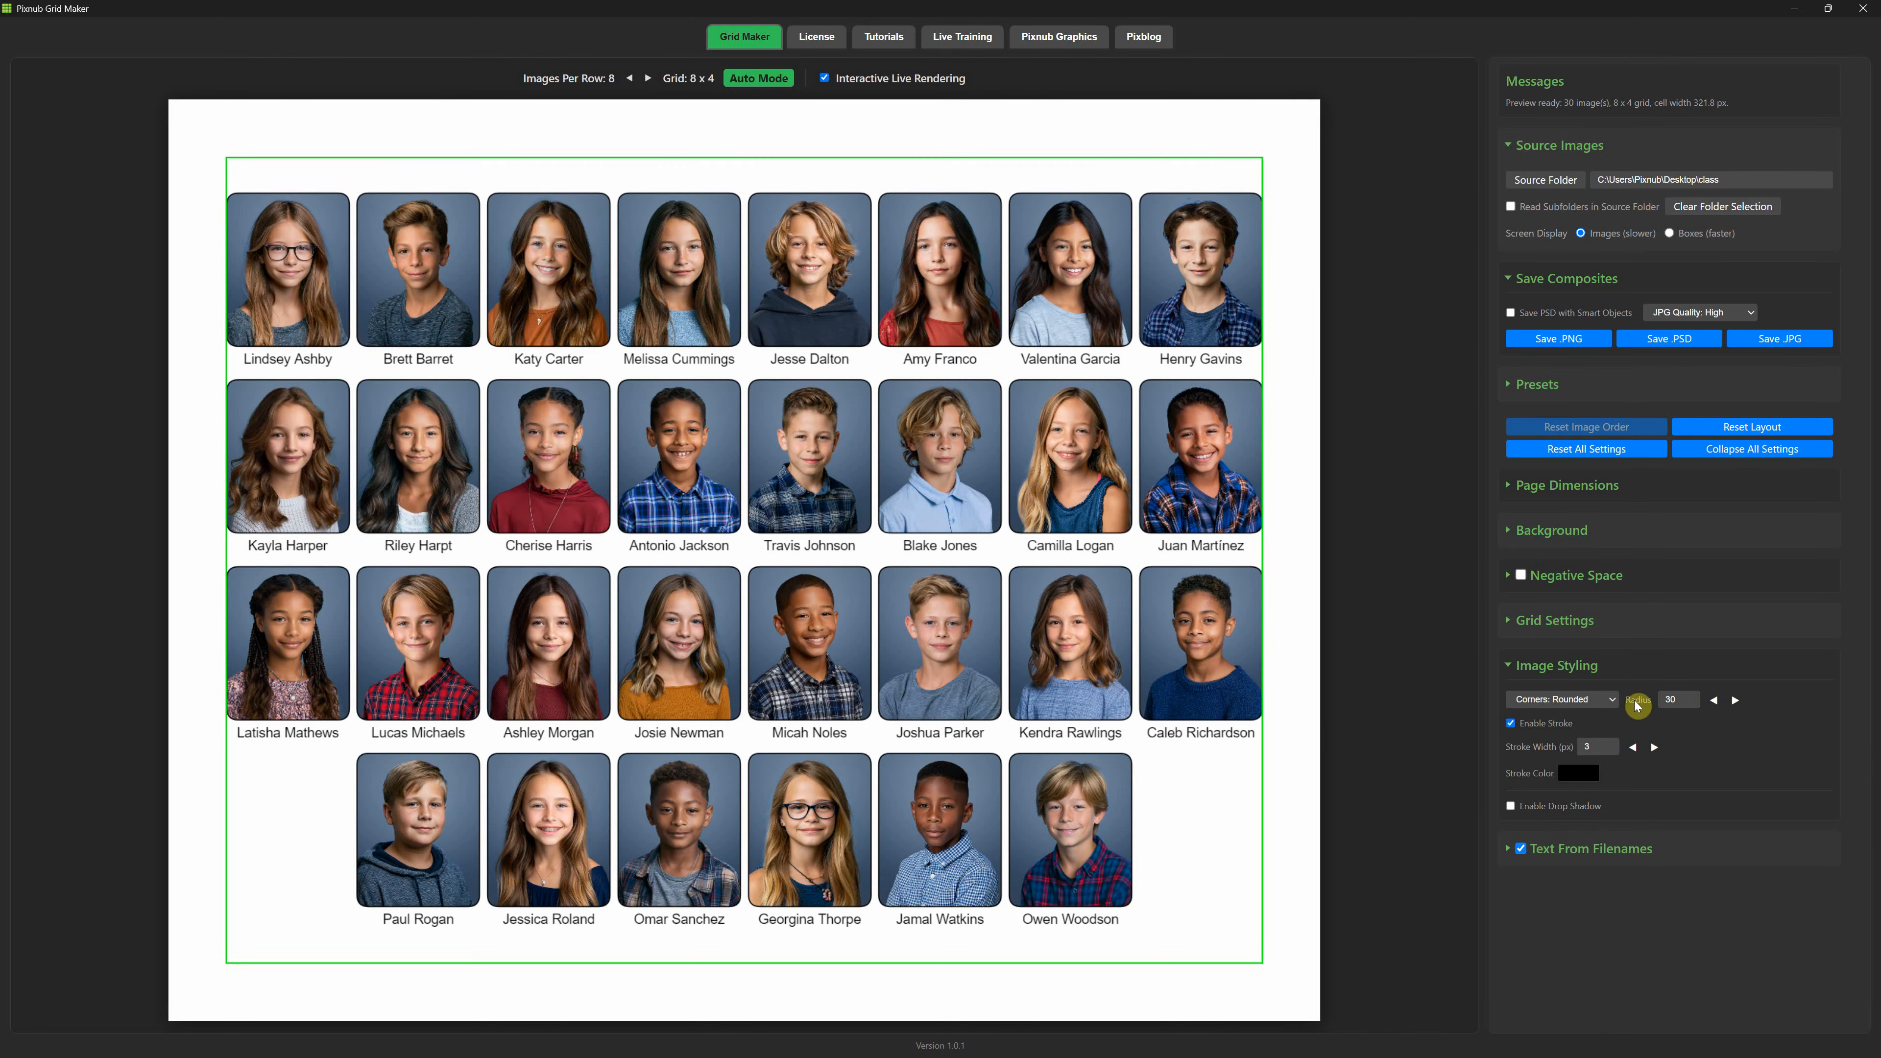
left_click(1671, 699)
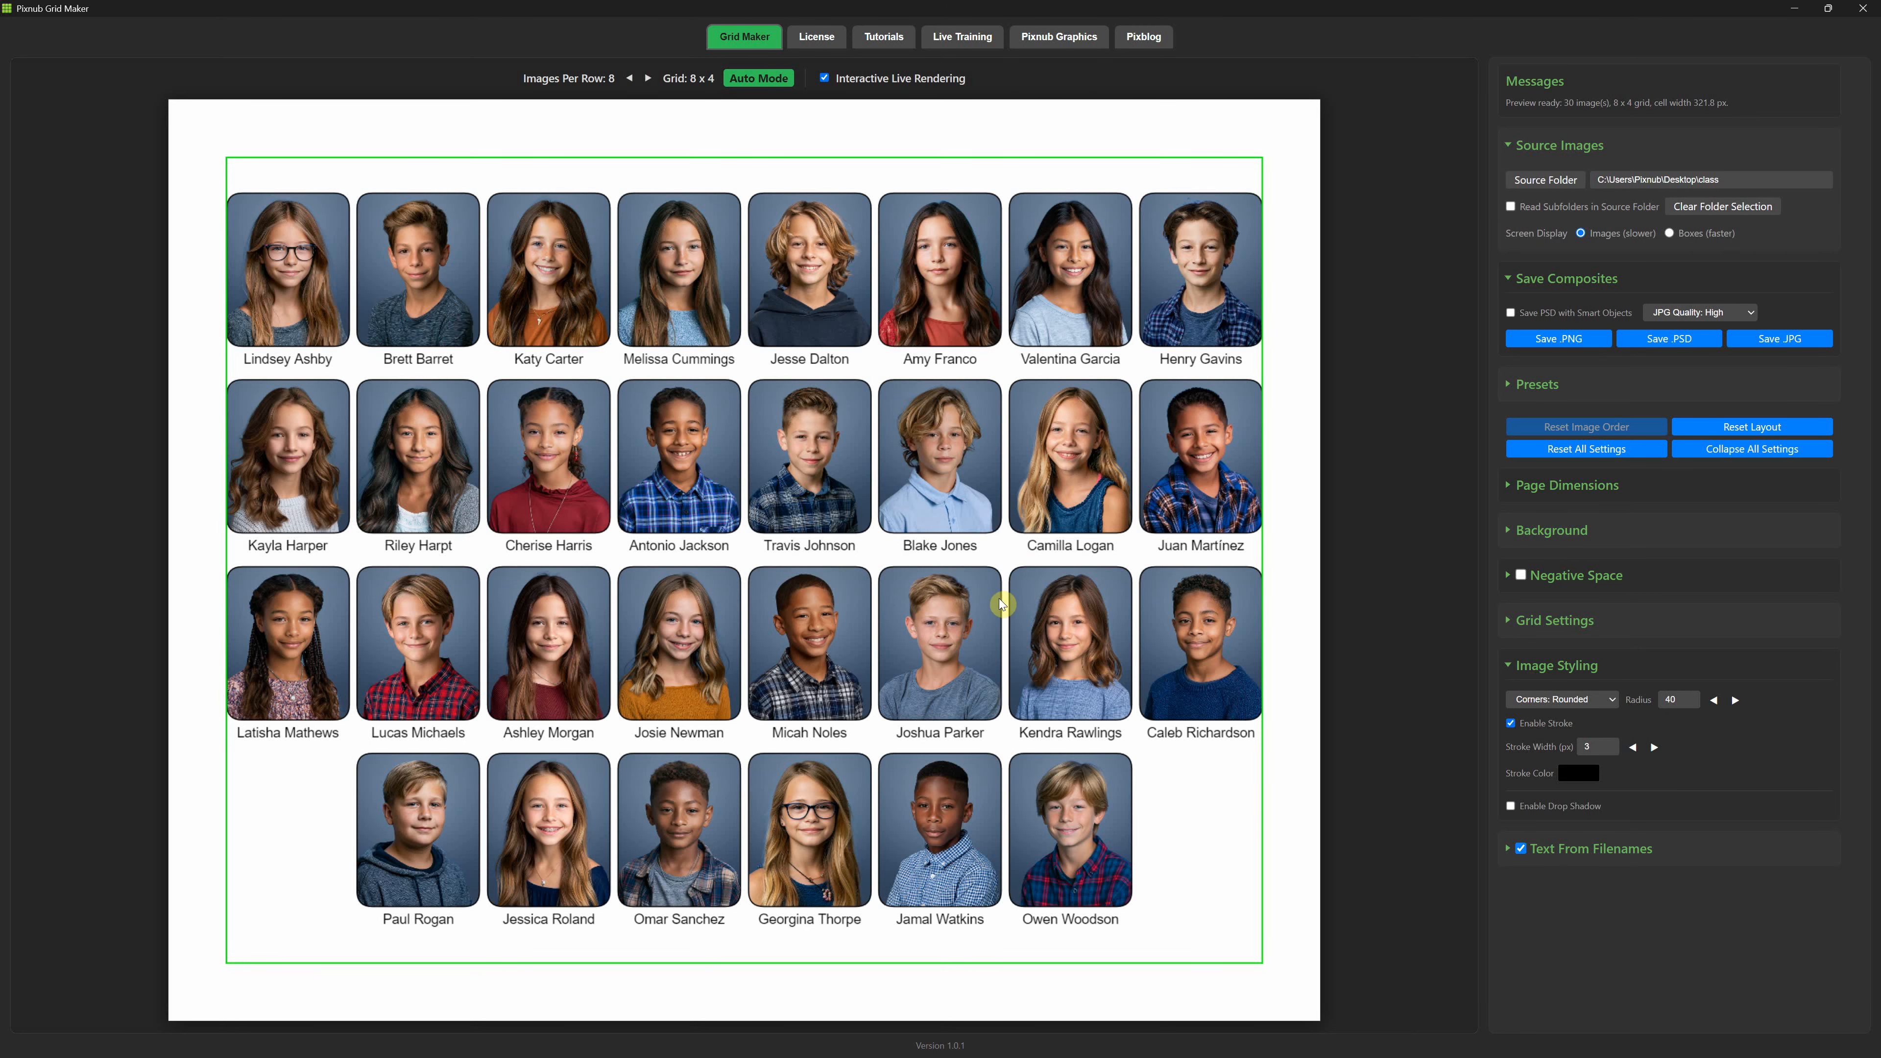
- Bevel the image corners with a radius of 25, and change the corner shape to oval
left_click(1607, 700)
left_click(1586, 747)
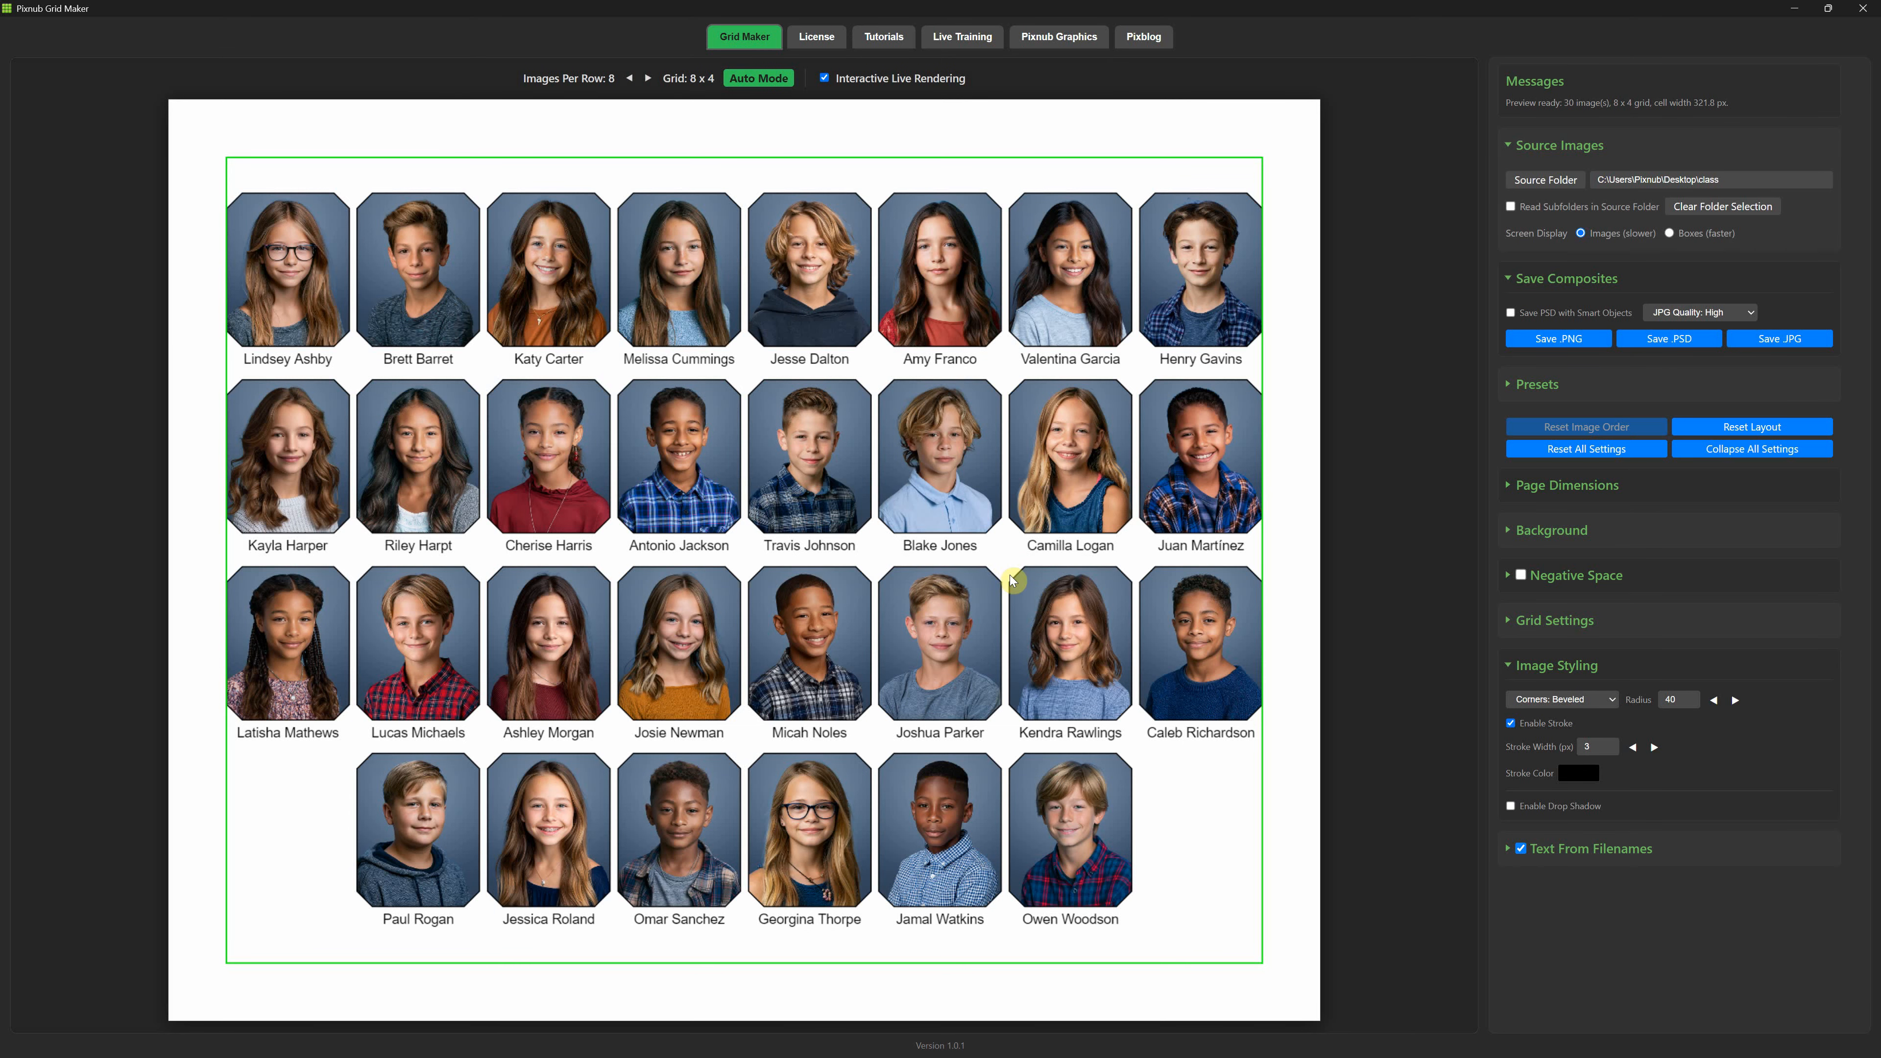
double_click(1672, 699)
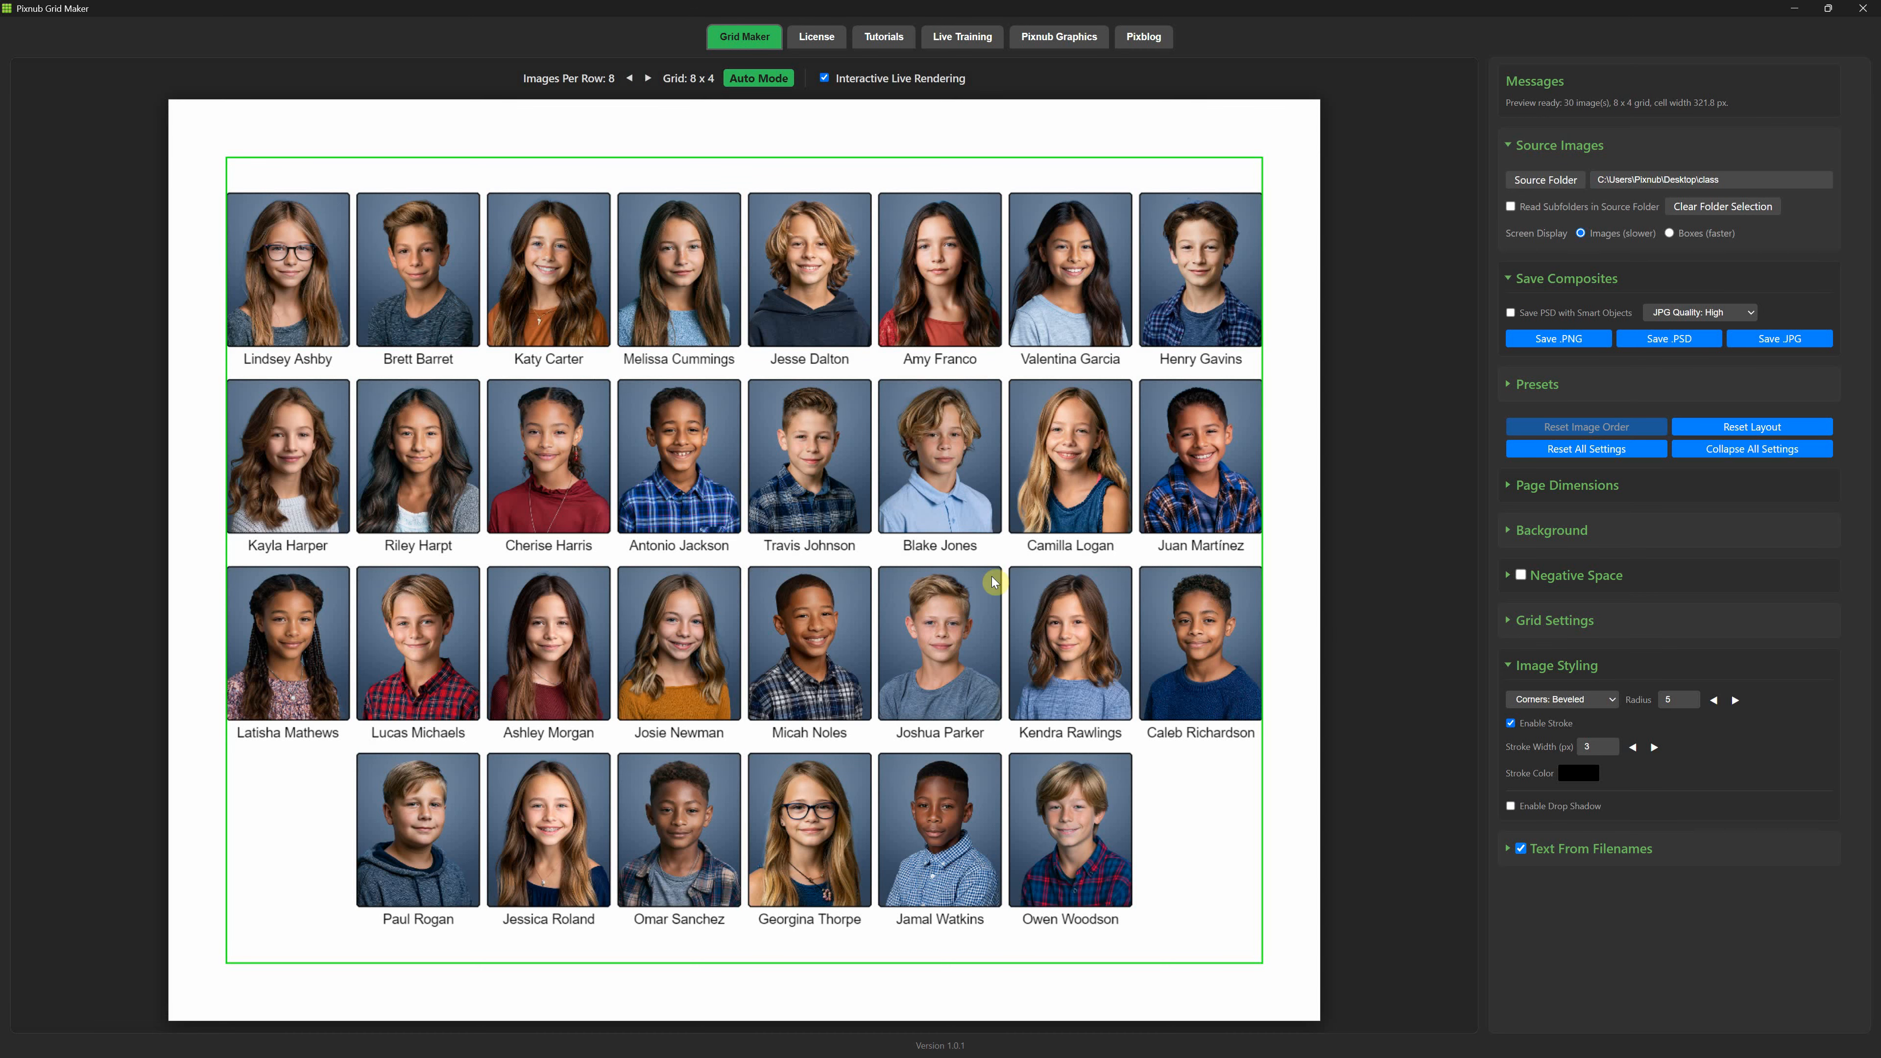
double_click(1675, 698)
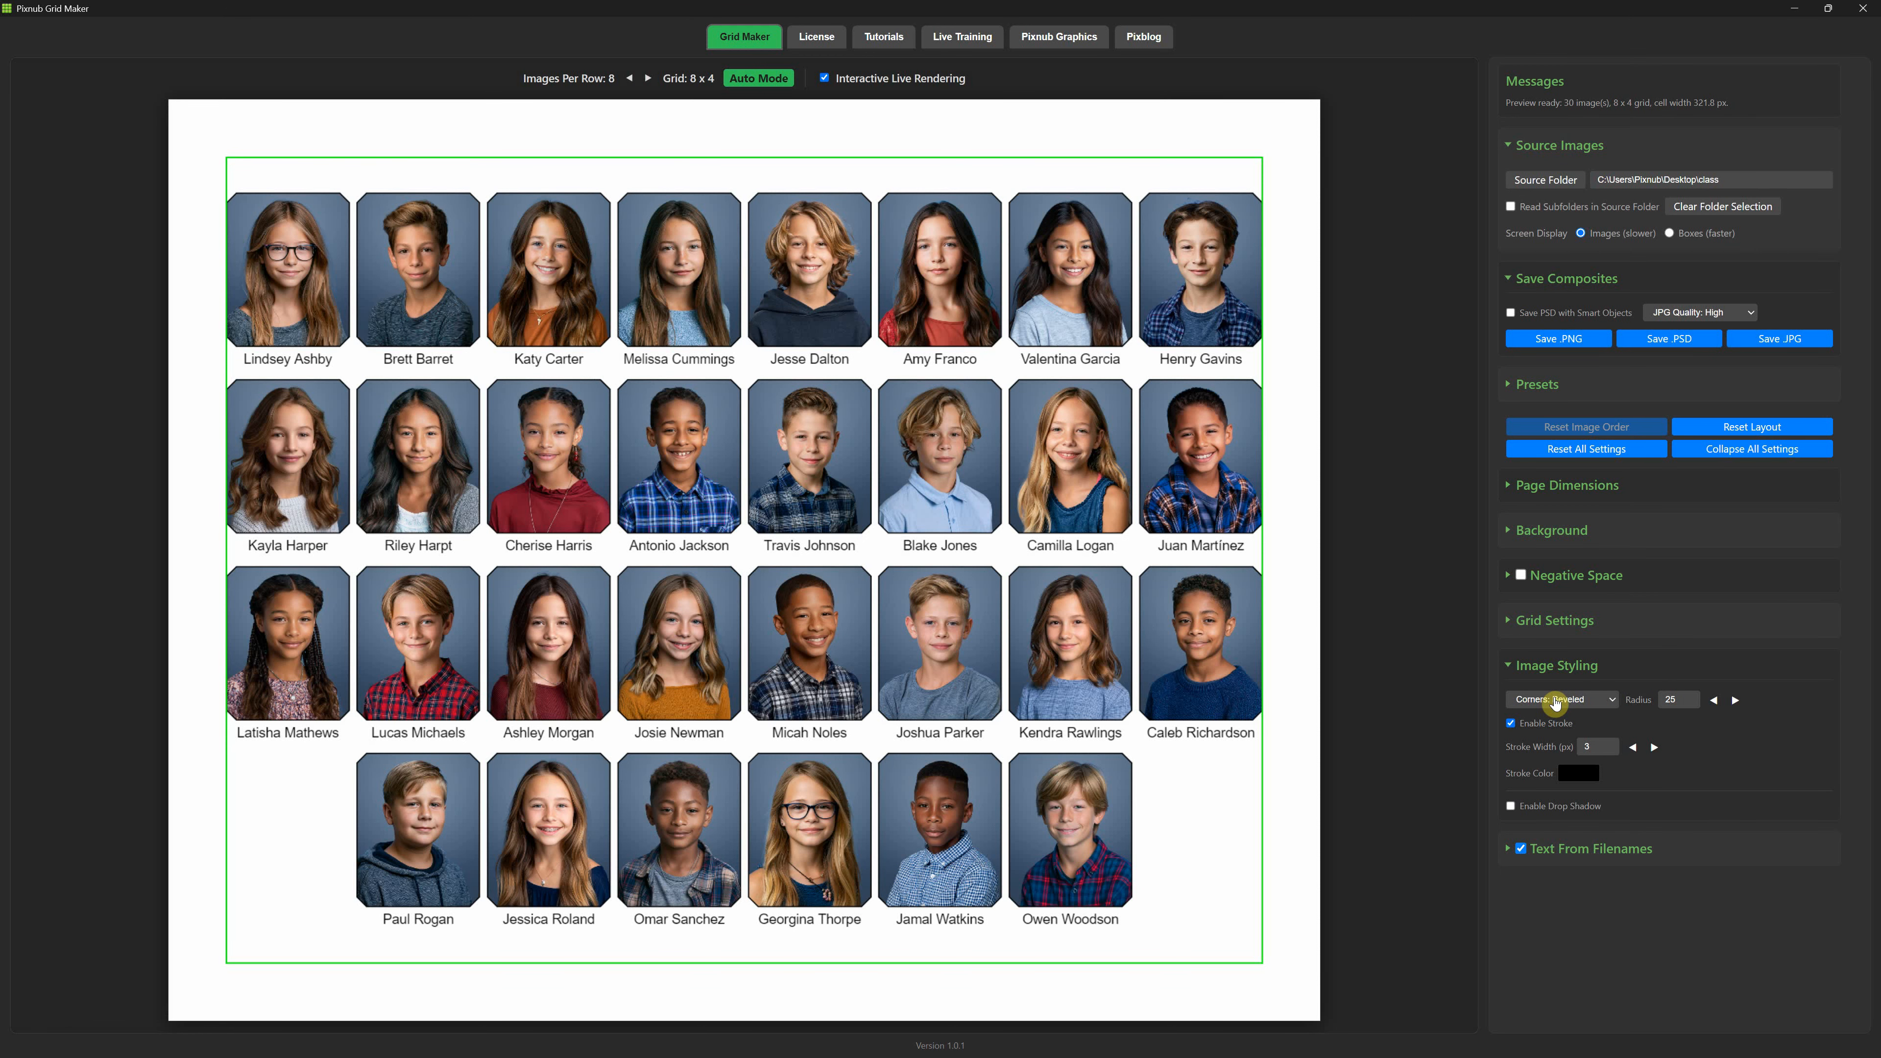
left_click(1602, 702)
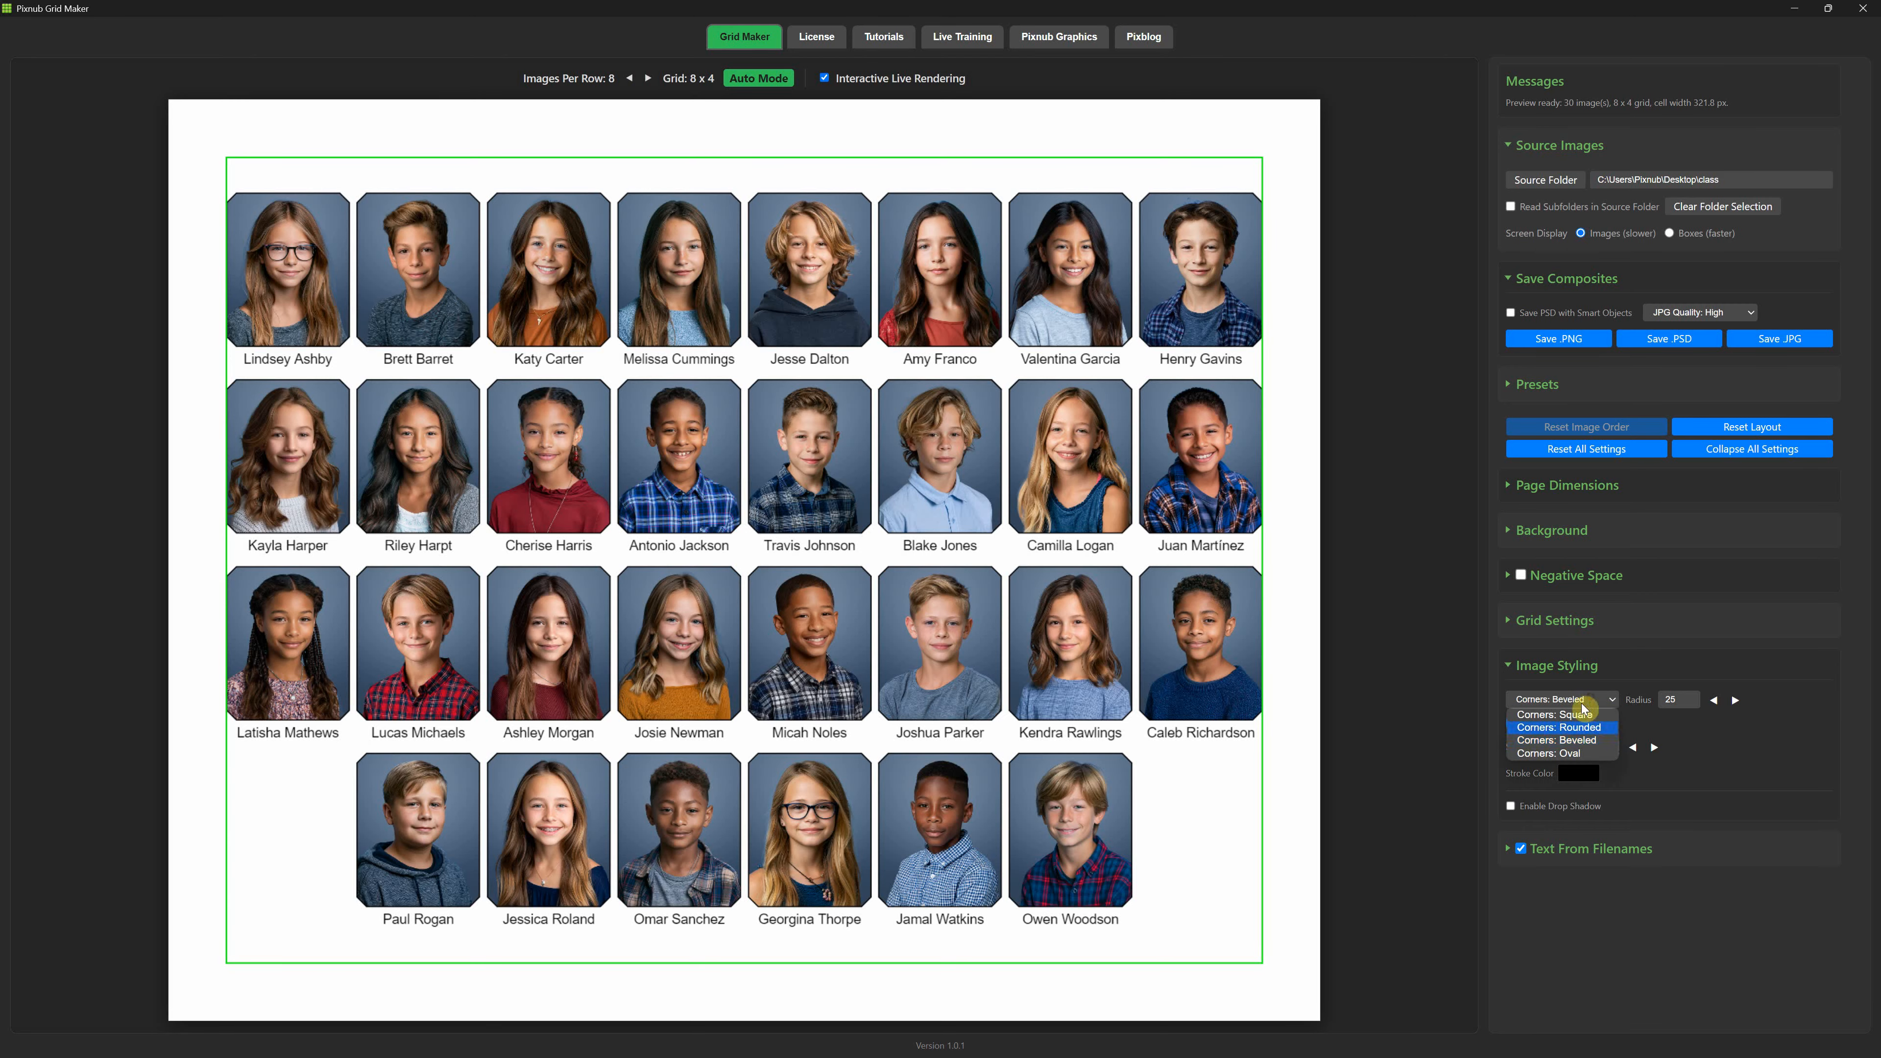
left_click(1571, 755)
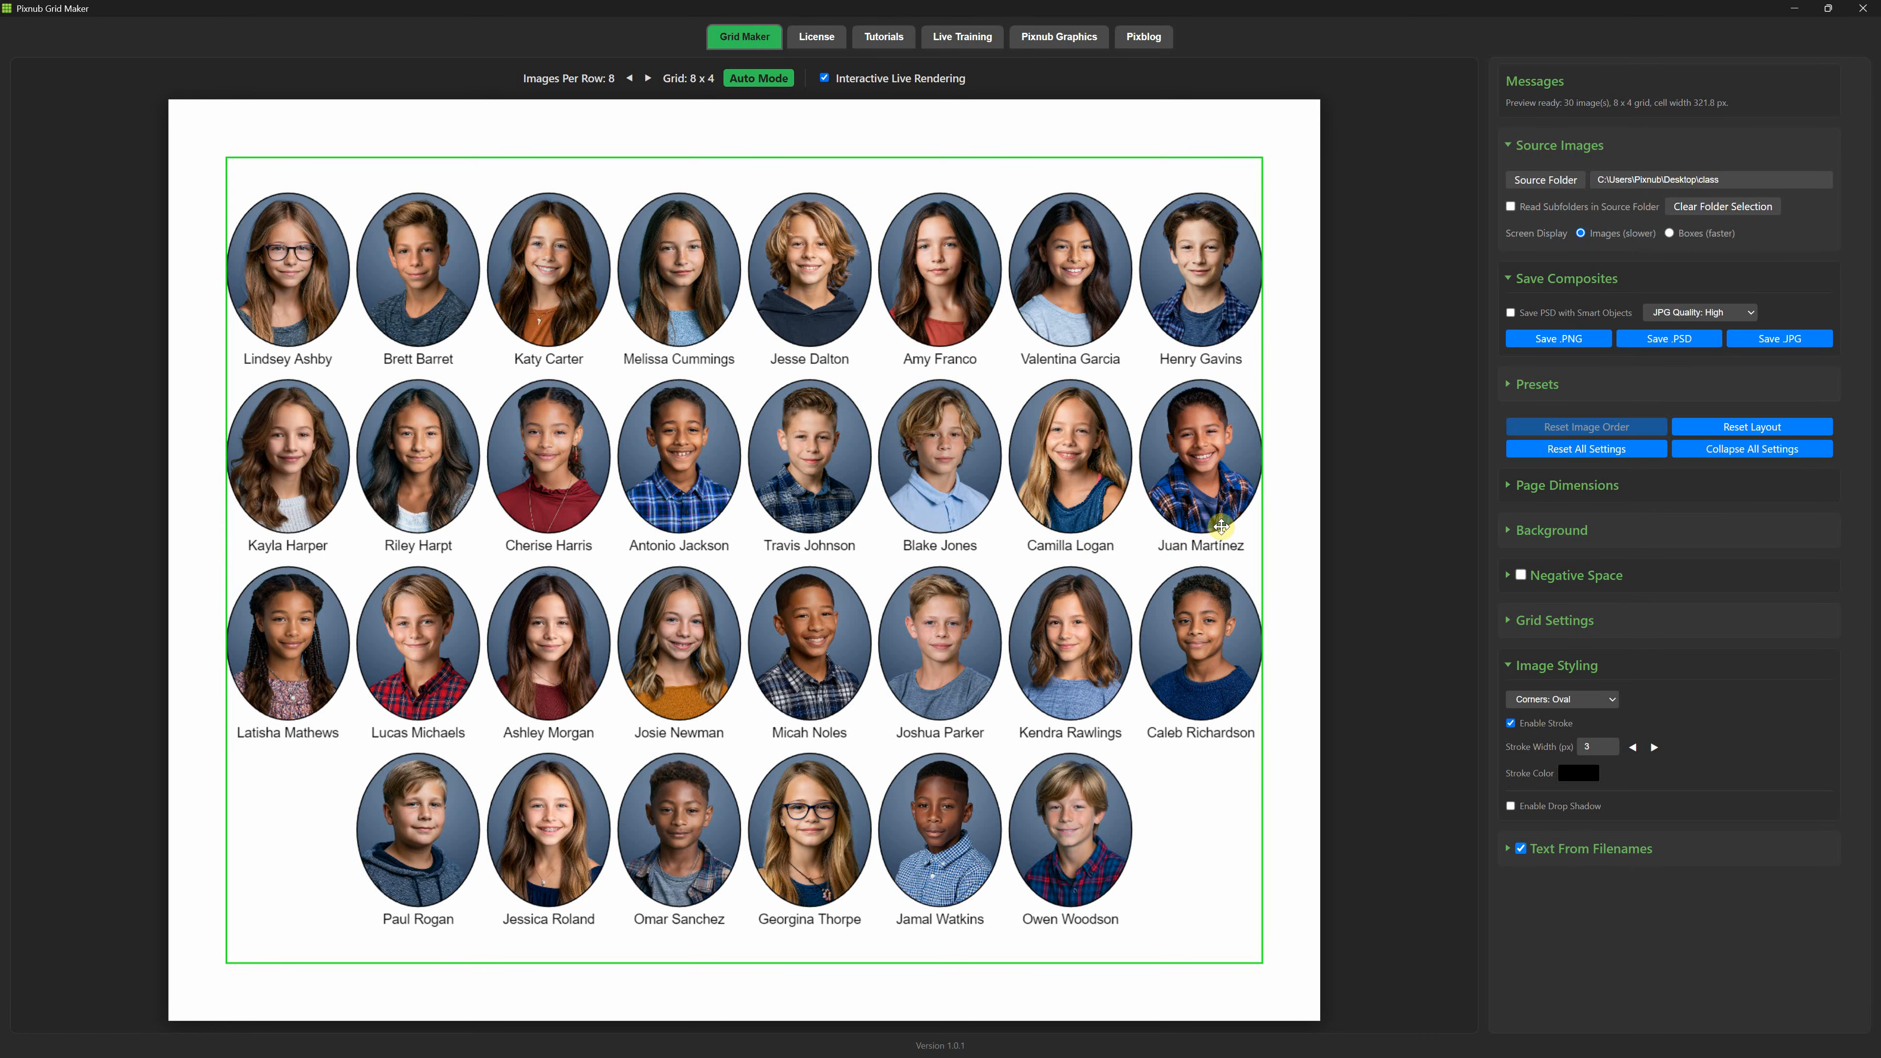
- Change the page's background color to dark gray, RGB 46, 46, 46
left_click(1509, 534)
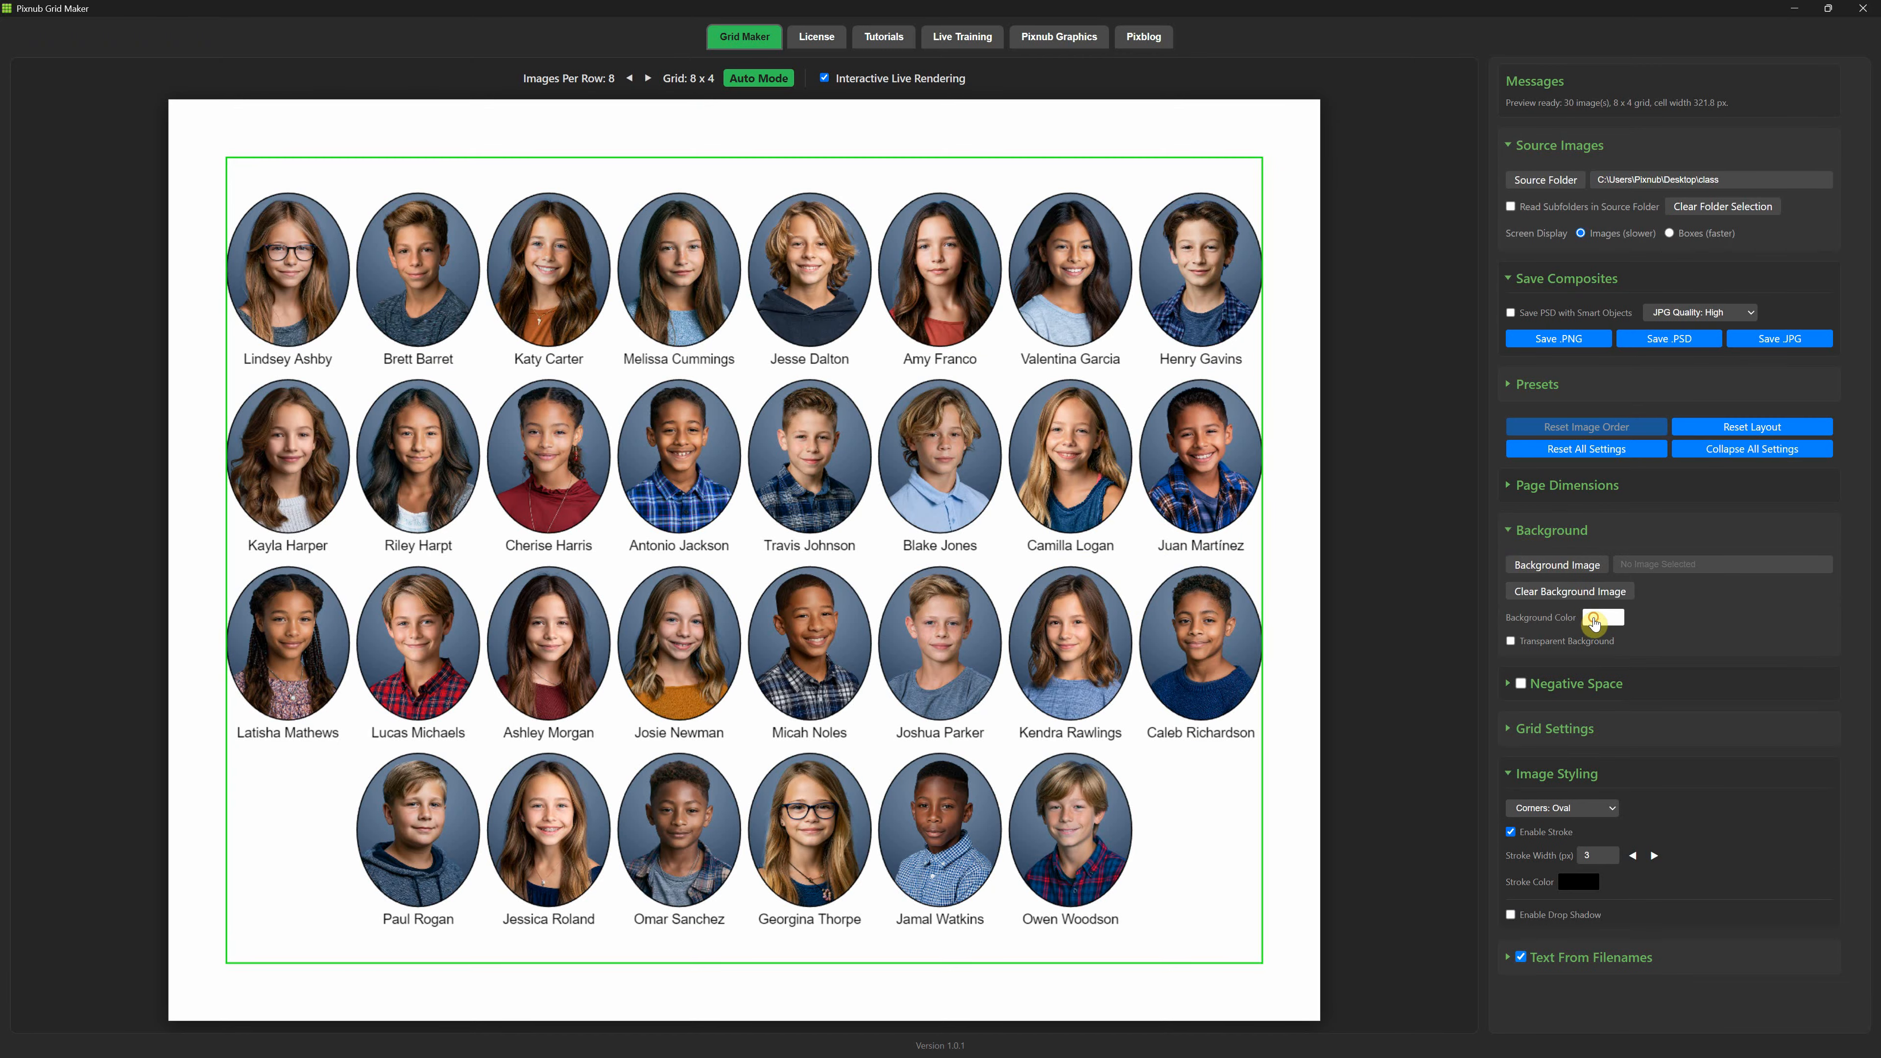
left_click(1595, 619)
mouse_move(1583, 656)
left_mouse_down()
mouse_move(1561, 656)
mouse_move(1558, 708)
left_mouse_up()
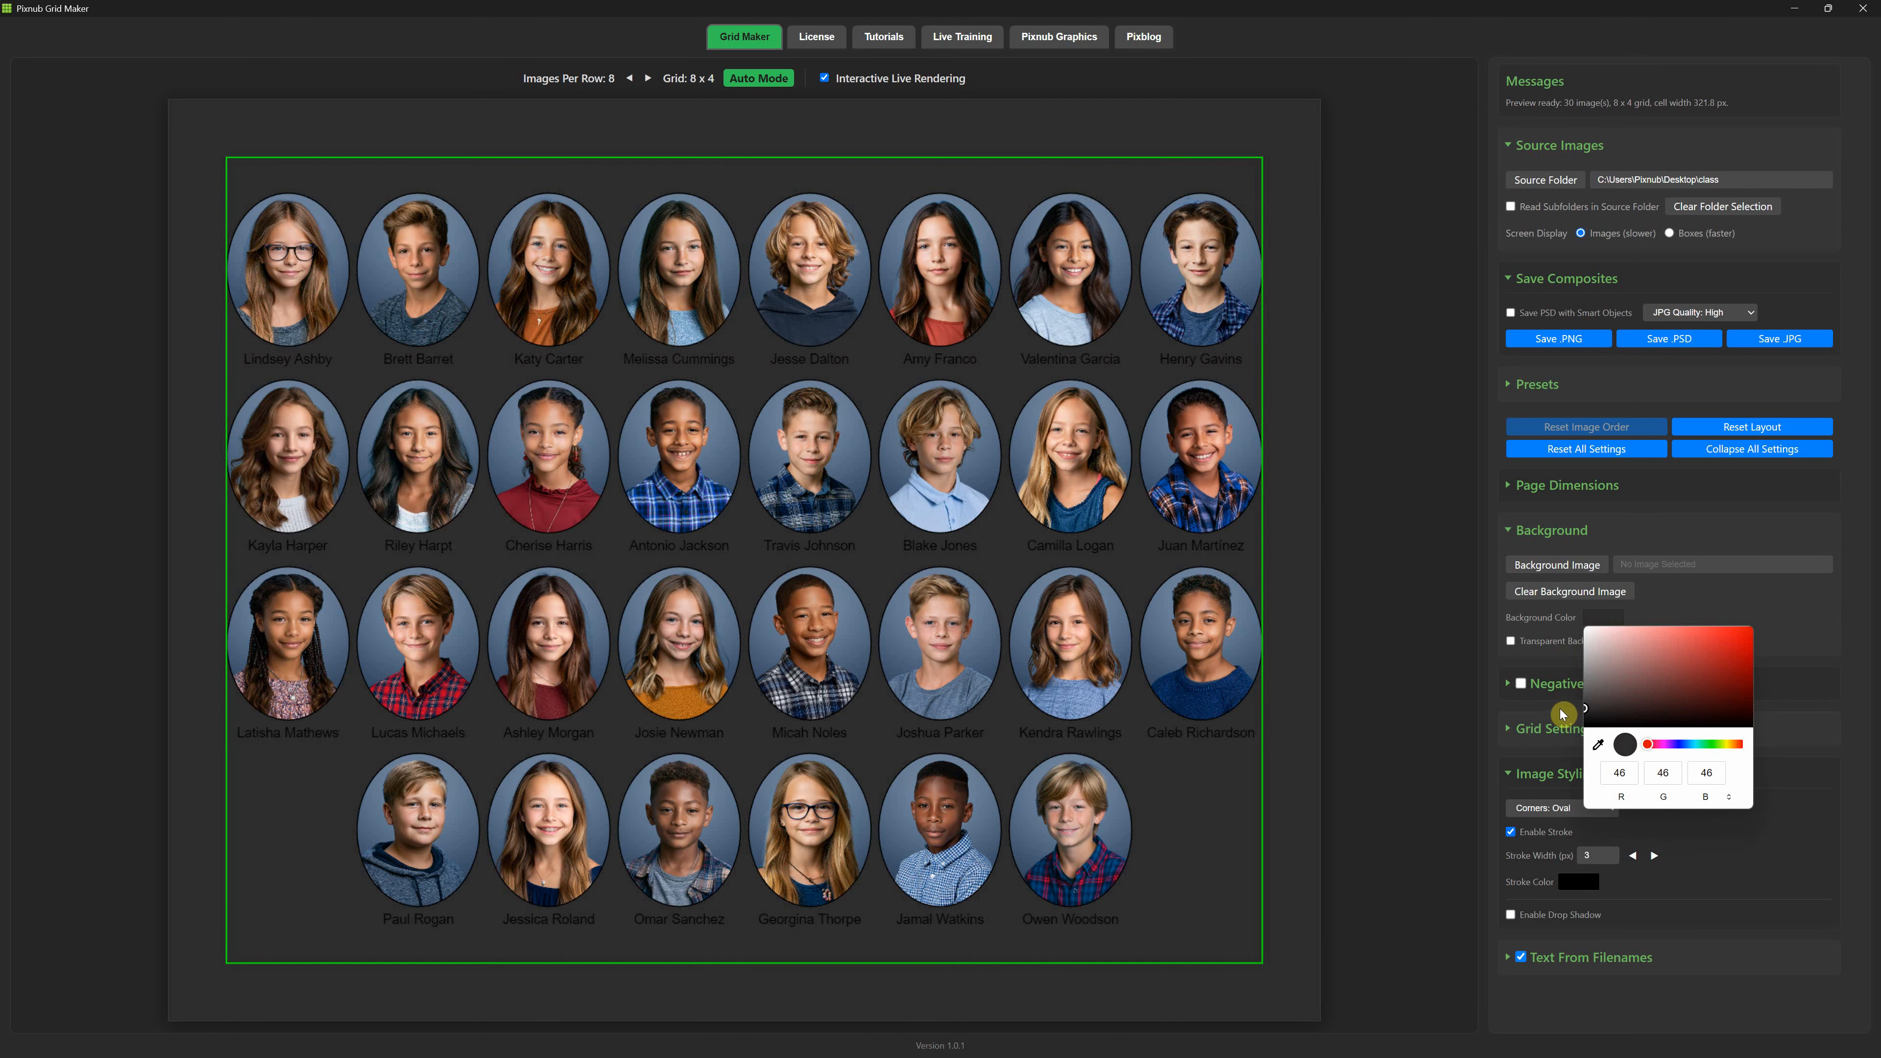
left_click(1791, 695)
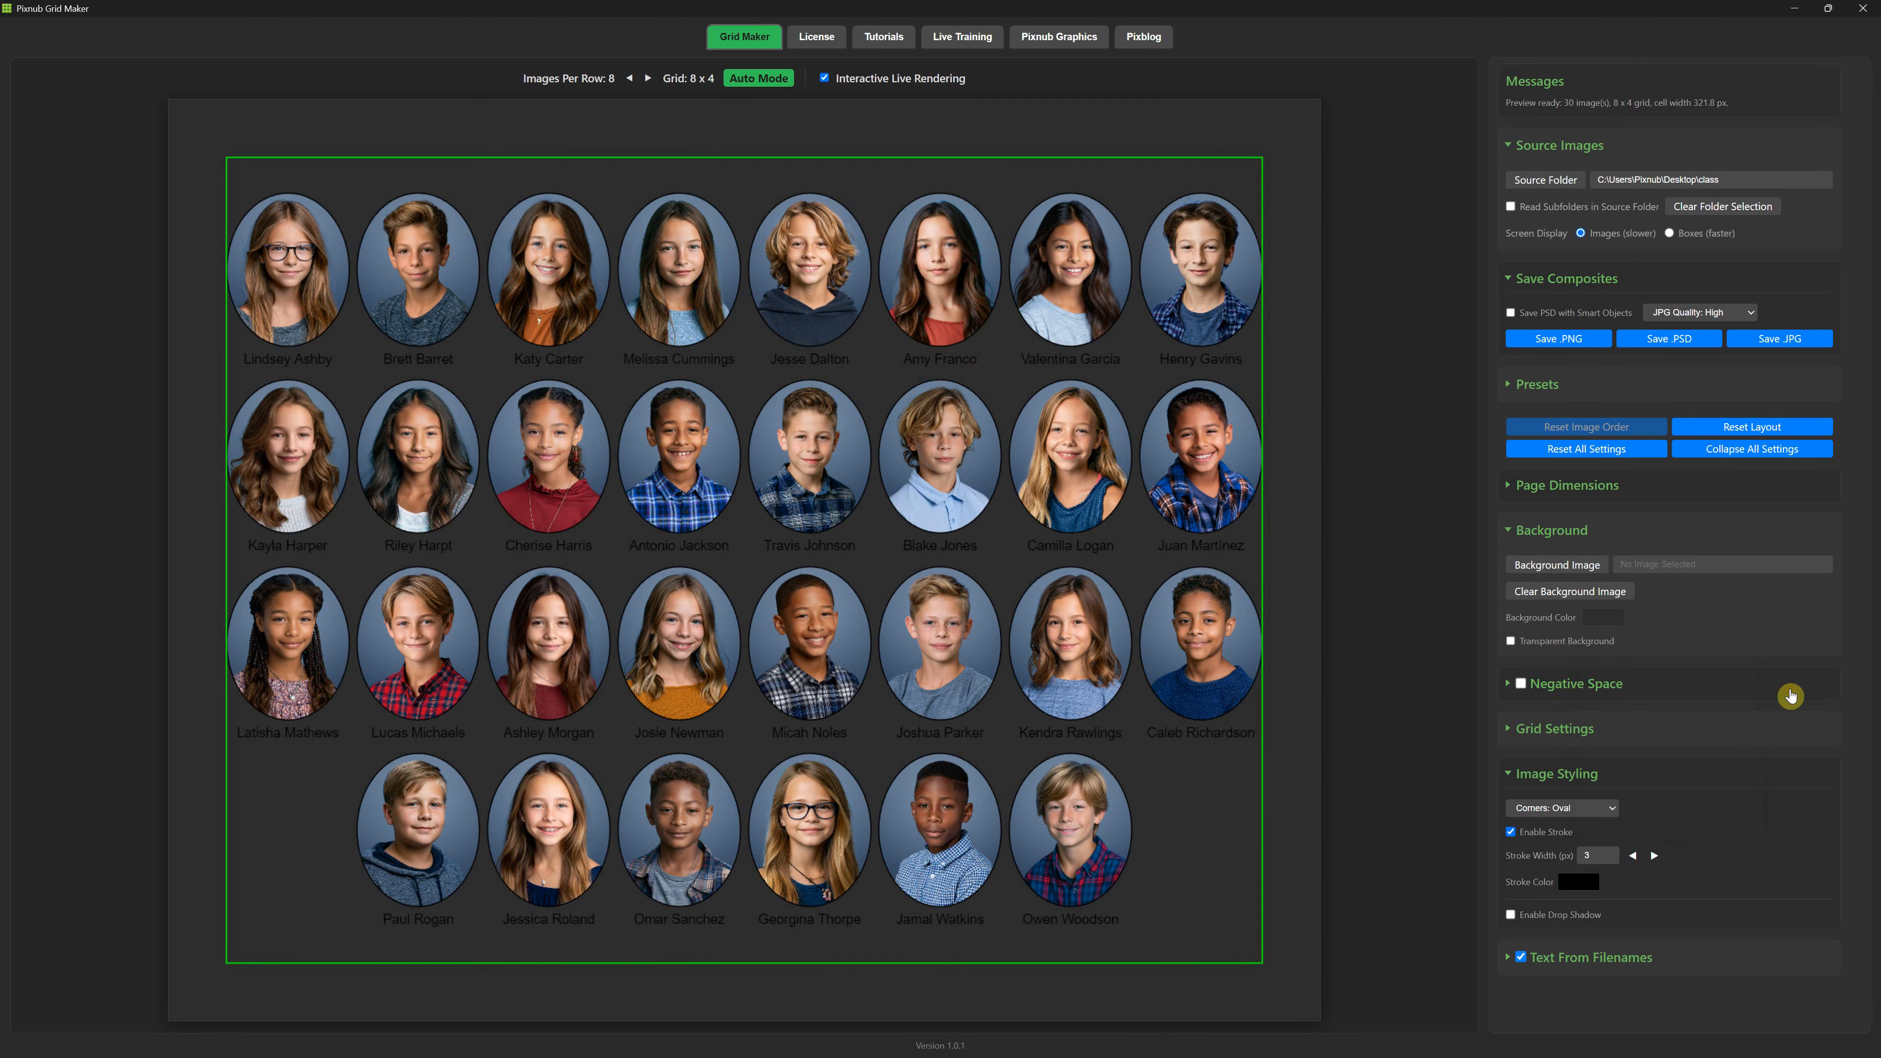
left_click(1811, 692)
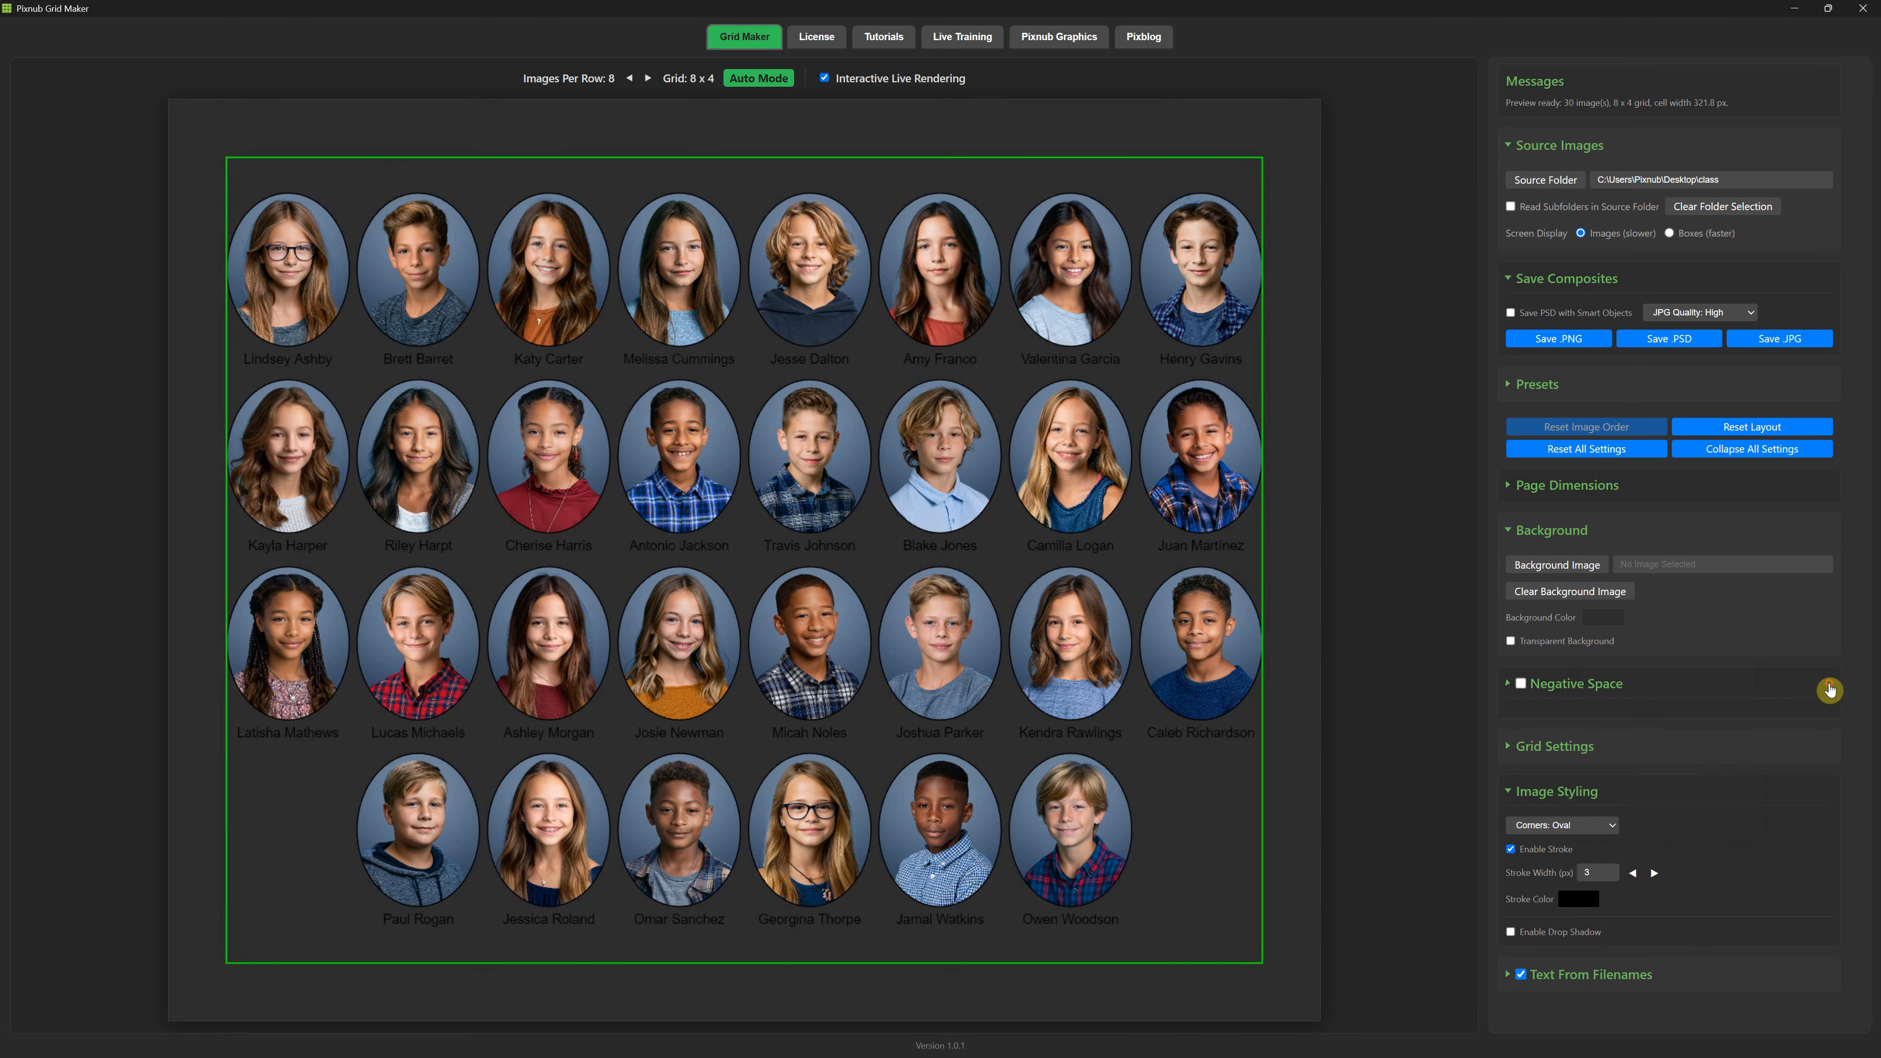
- Set the image stroke color to white, try pure red, and return it to white
left_click(1587, 900)
mouse_move(1618, 765)
left_mouse_down()
mouse_move(1554, 743)
mouse_move(1495, 661)
left_mouse_up()
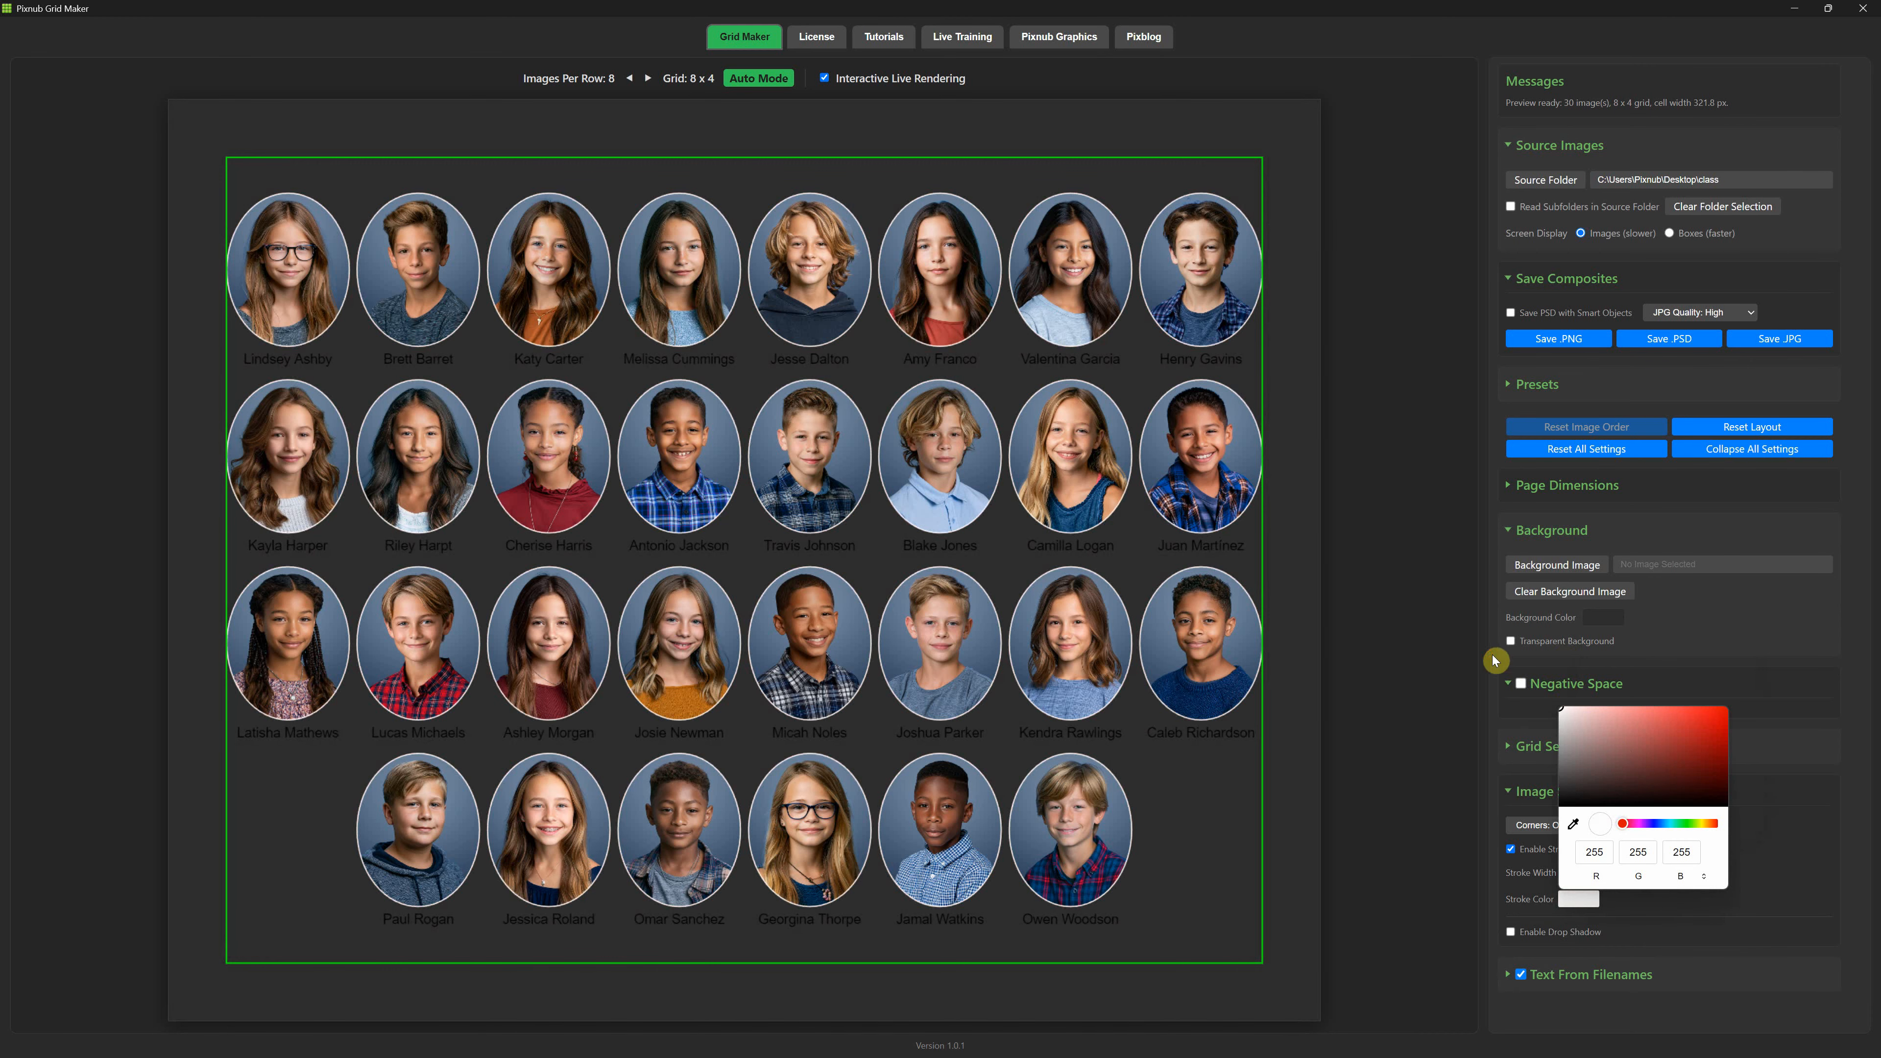
mouse_move(1020, 690)
left_mouse_down()
mouse_move(1063, 697)
mouse_move(1036, 683)
left_mouse_up()
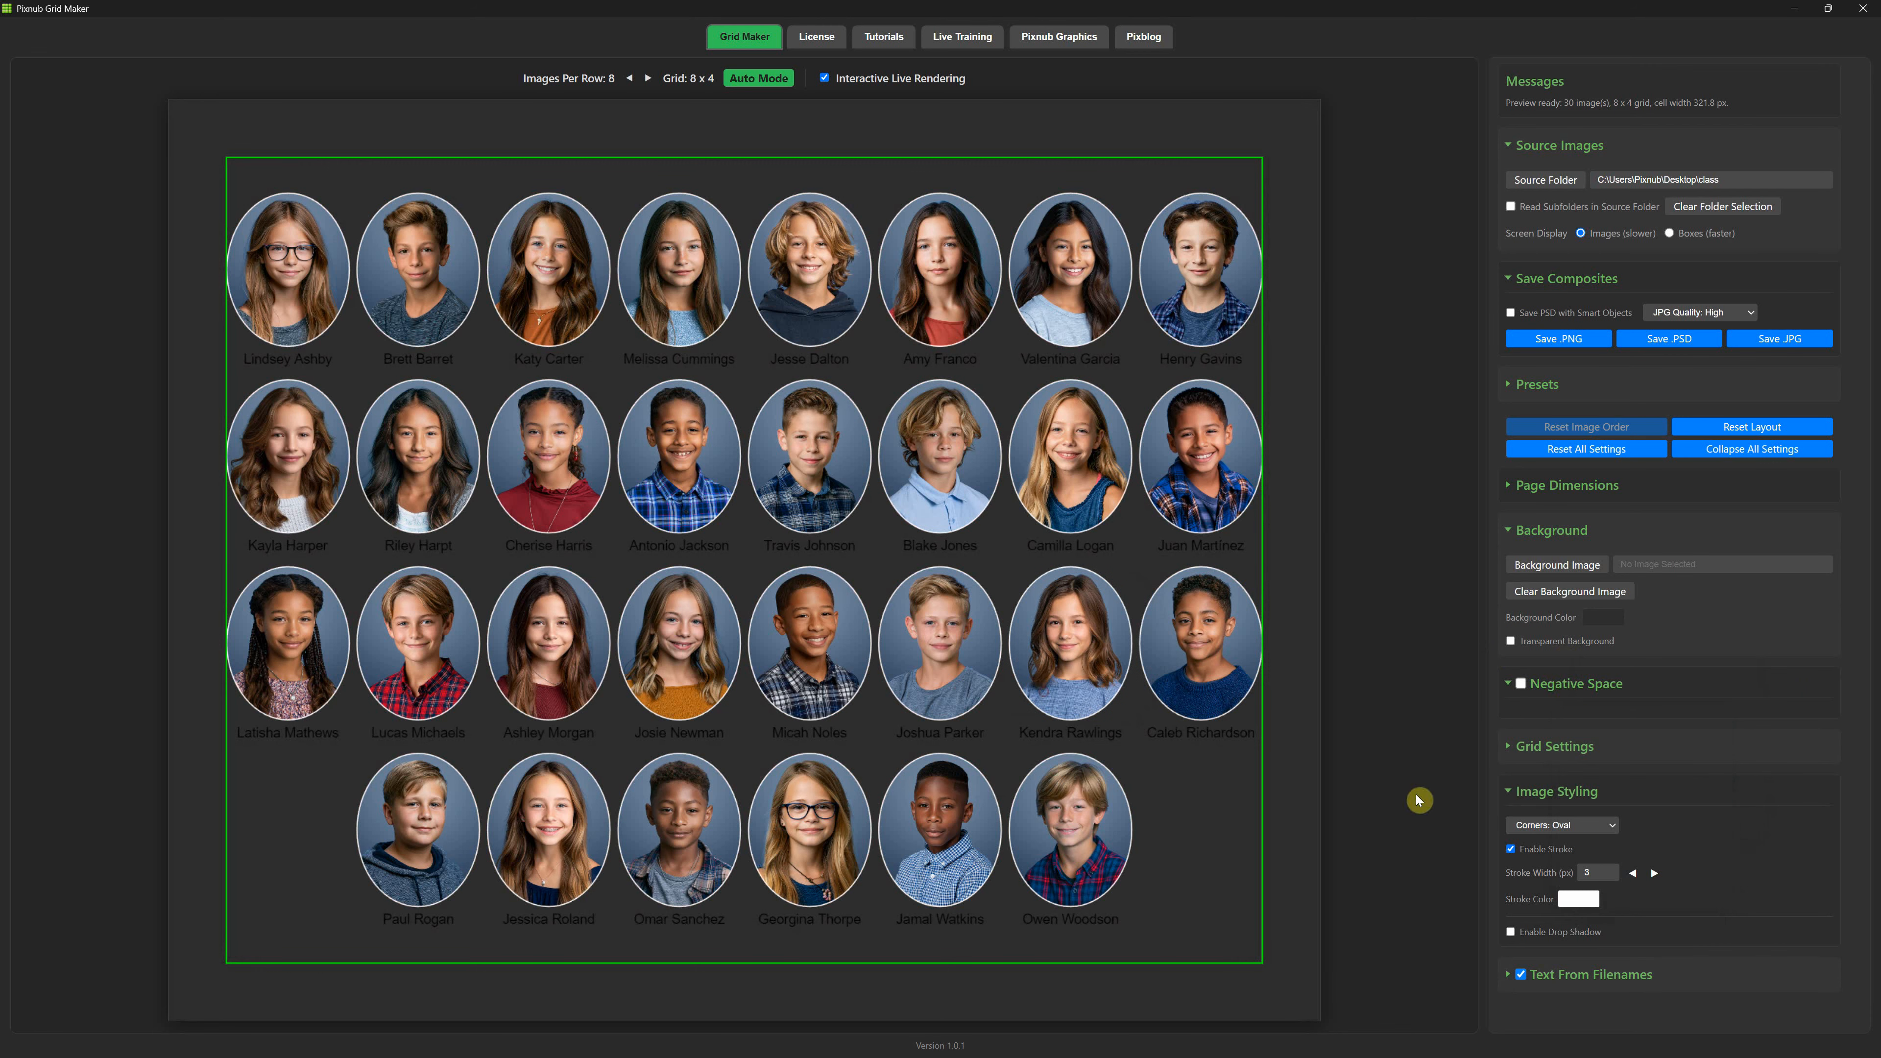
left_click(1568, 902)
left_click_drag(1614, 797, 1727, 708)
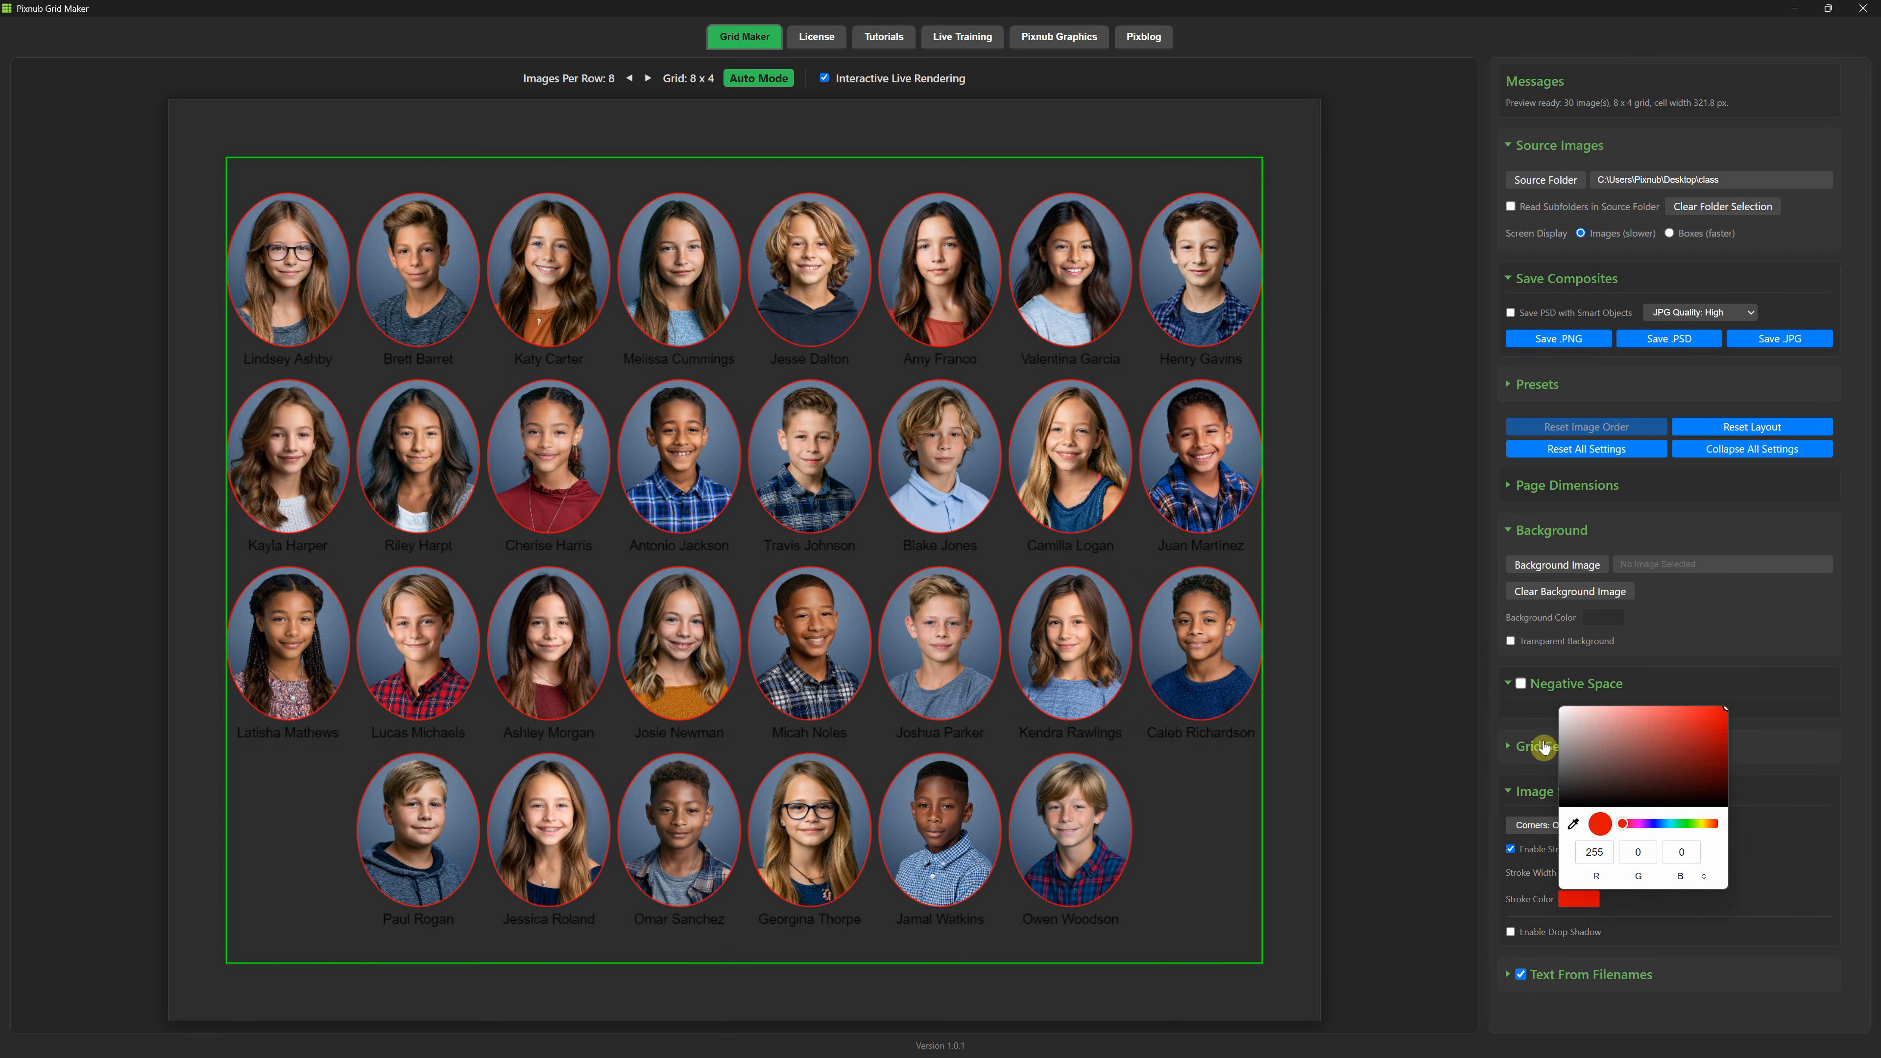
left_click_drag(1614, 731, 1446, 639)
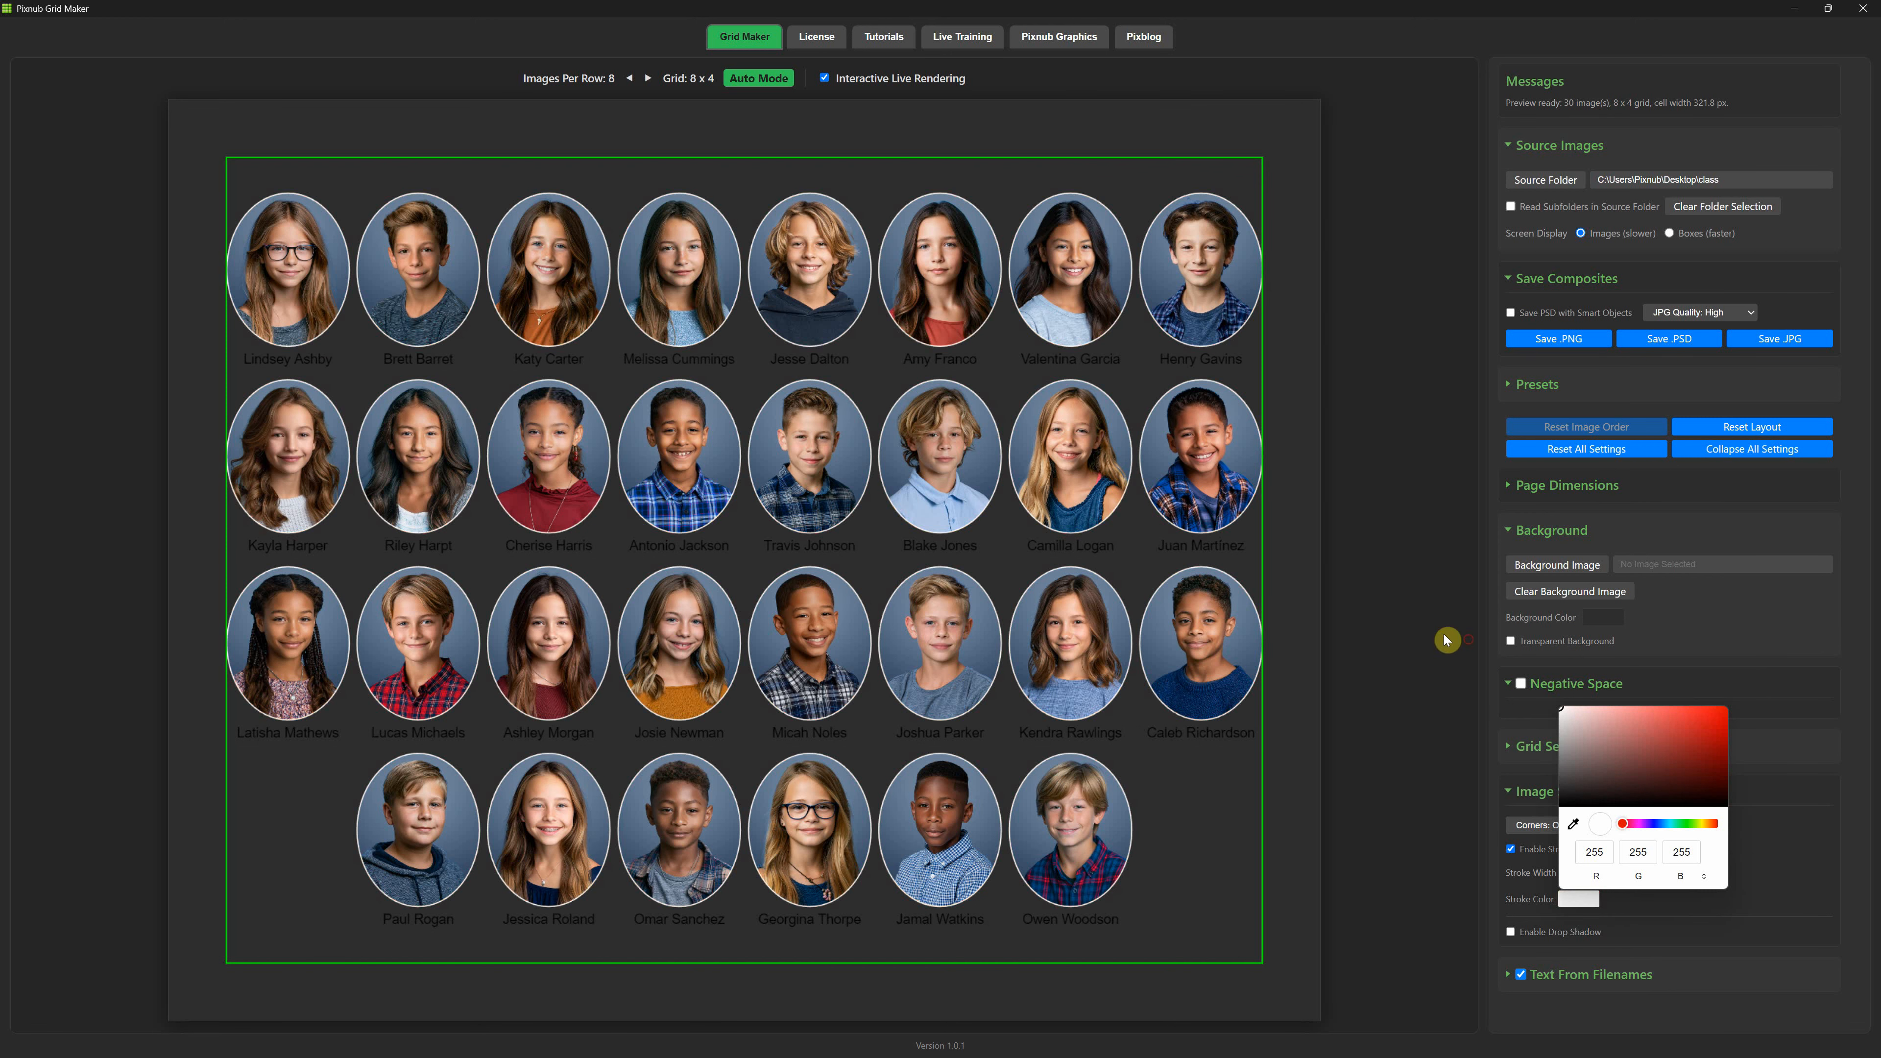
left_click(1798, 825)
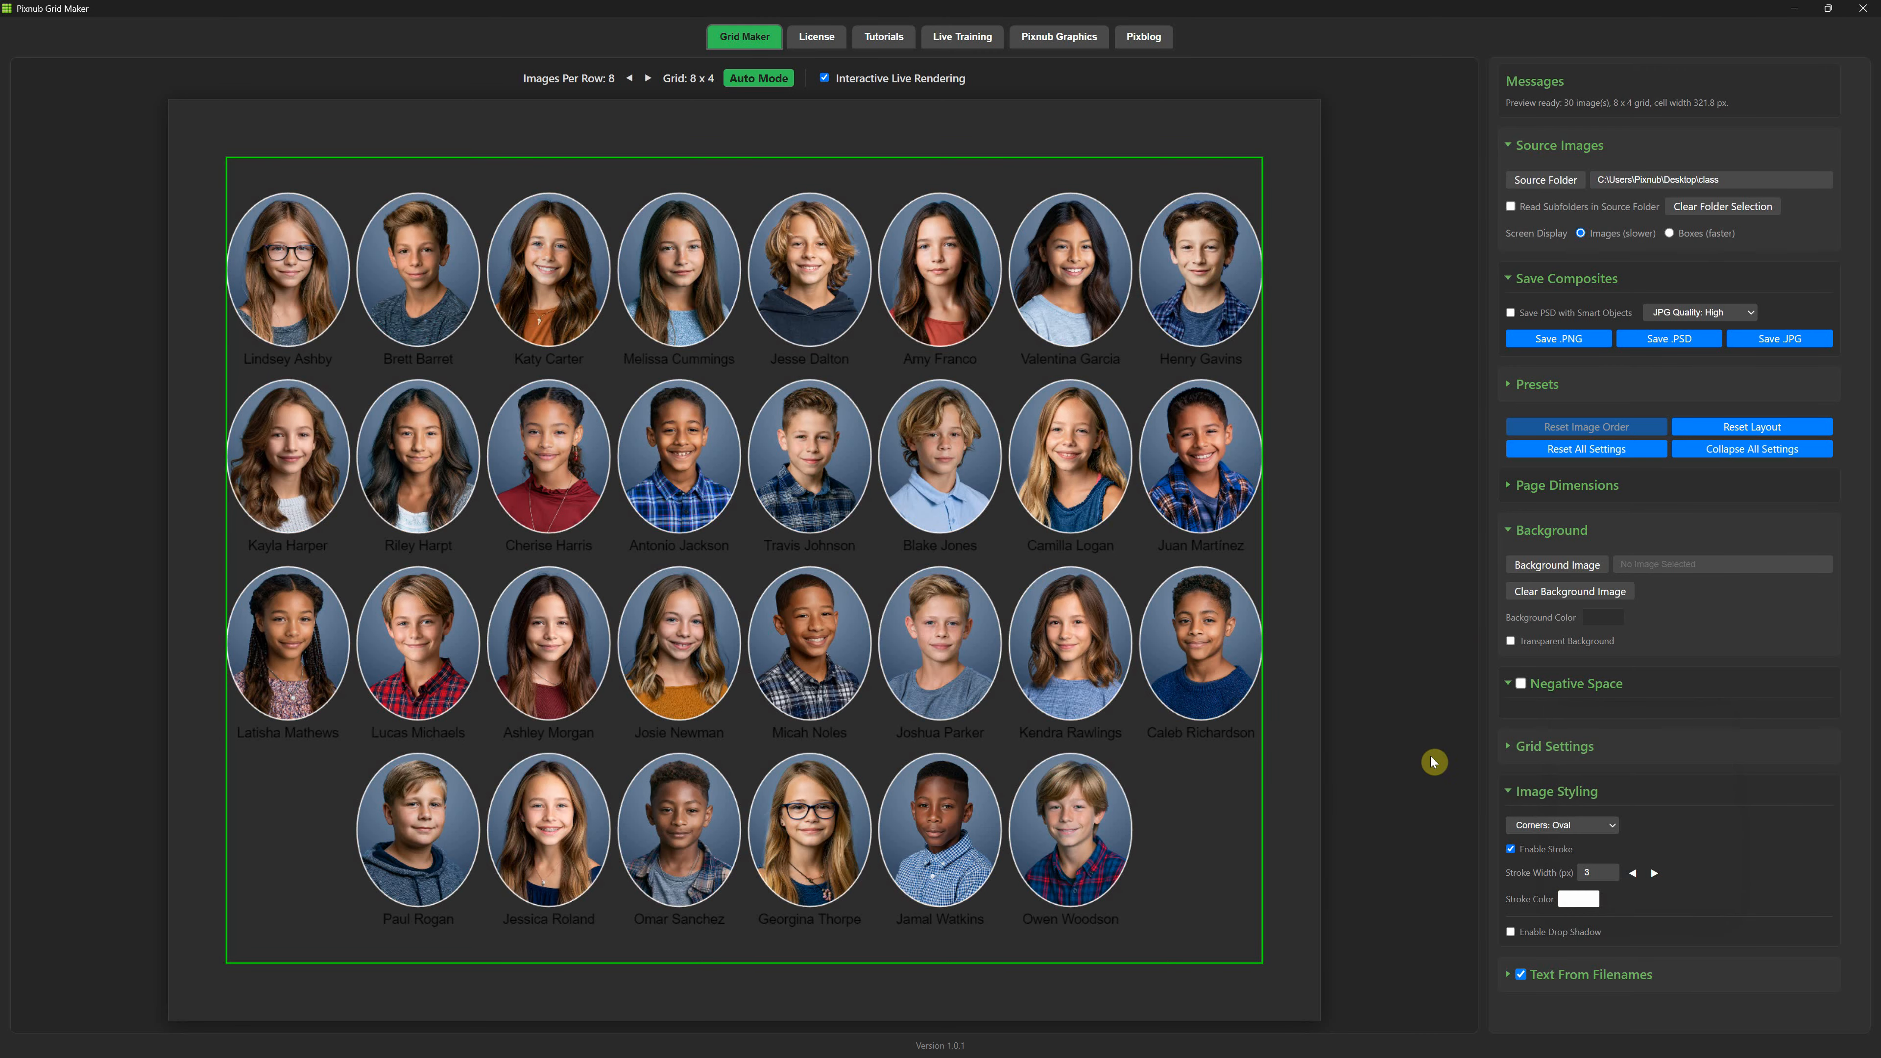
- Set the image stroke width to 10 px, and reduce it in stages to 3 px
left_click_drag(1614, 873, 1521, 874)
key("Return")
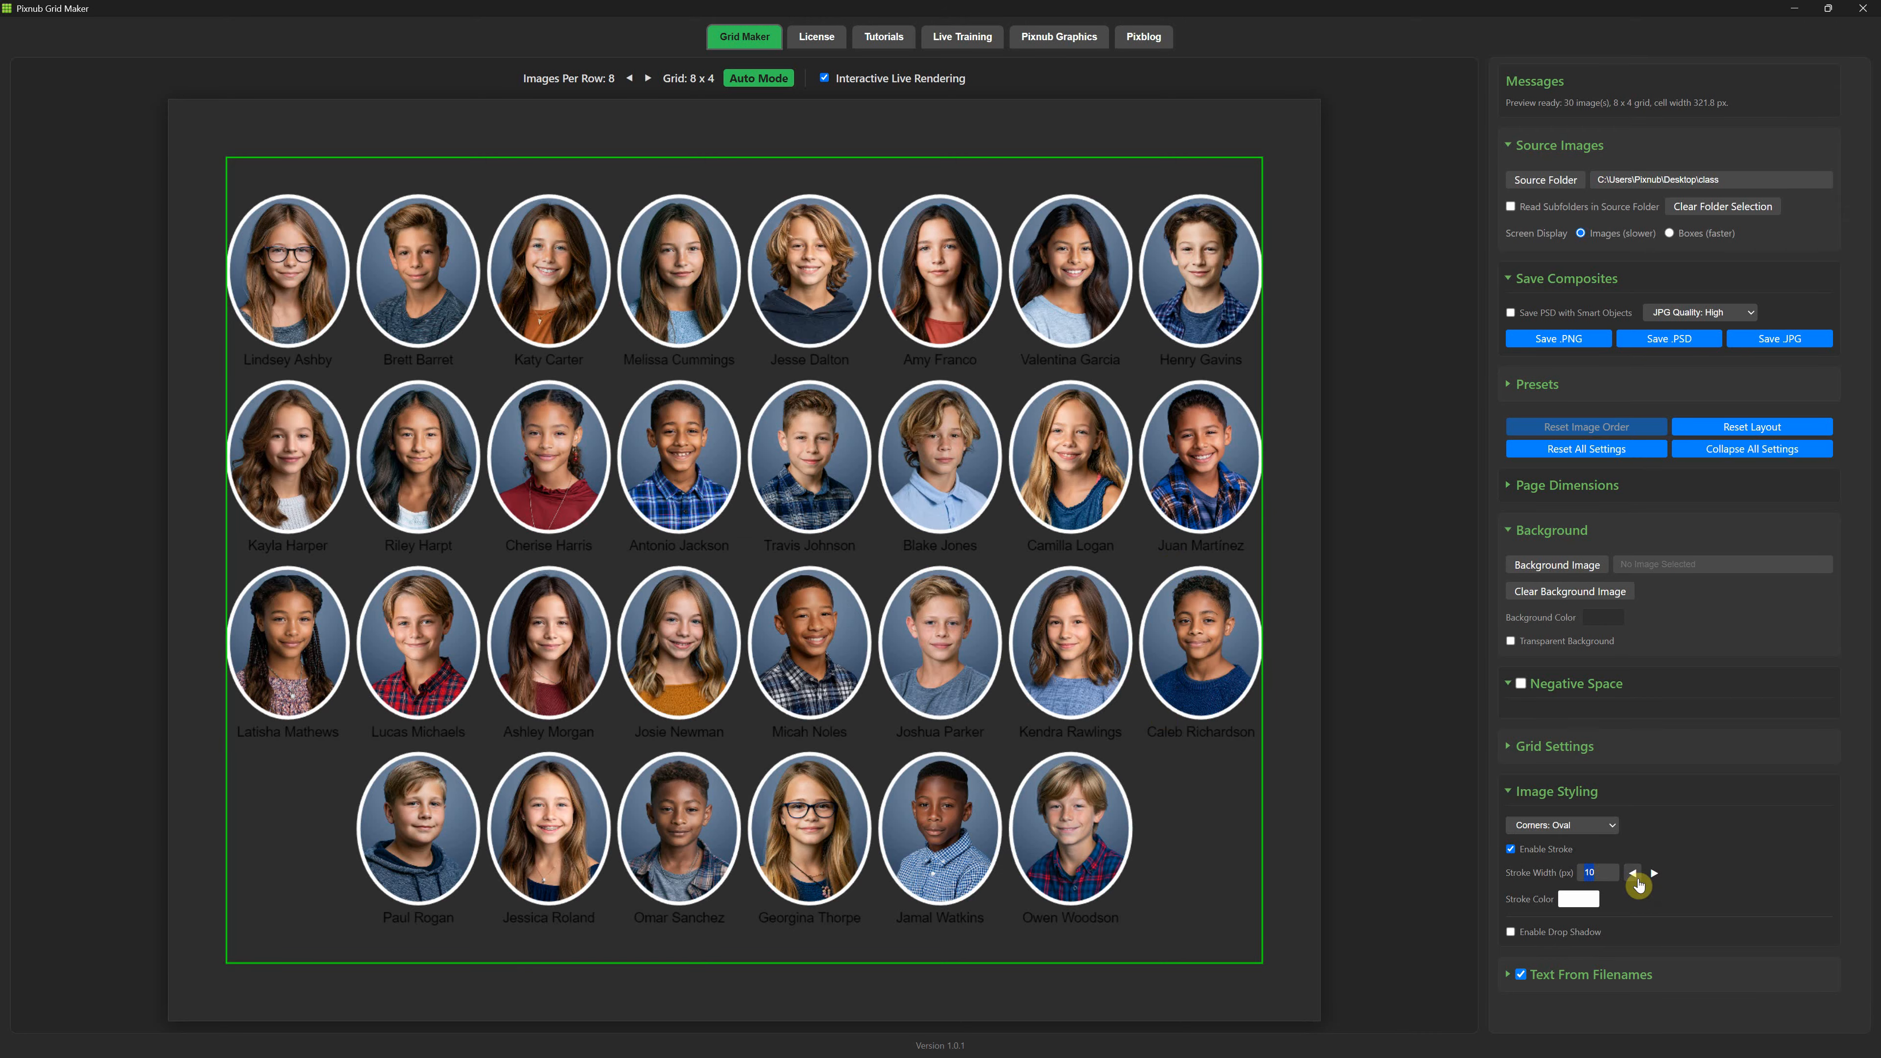
left_click(1633, 874)
left_click(1632, 874)
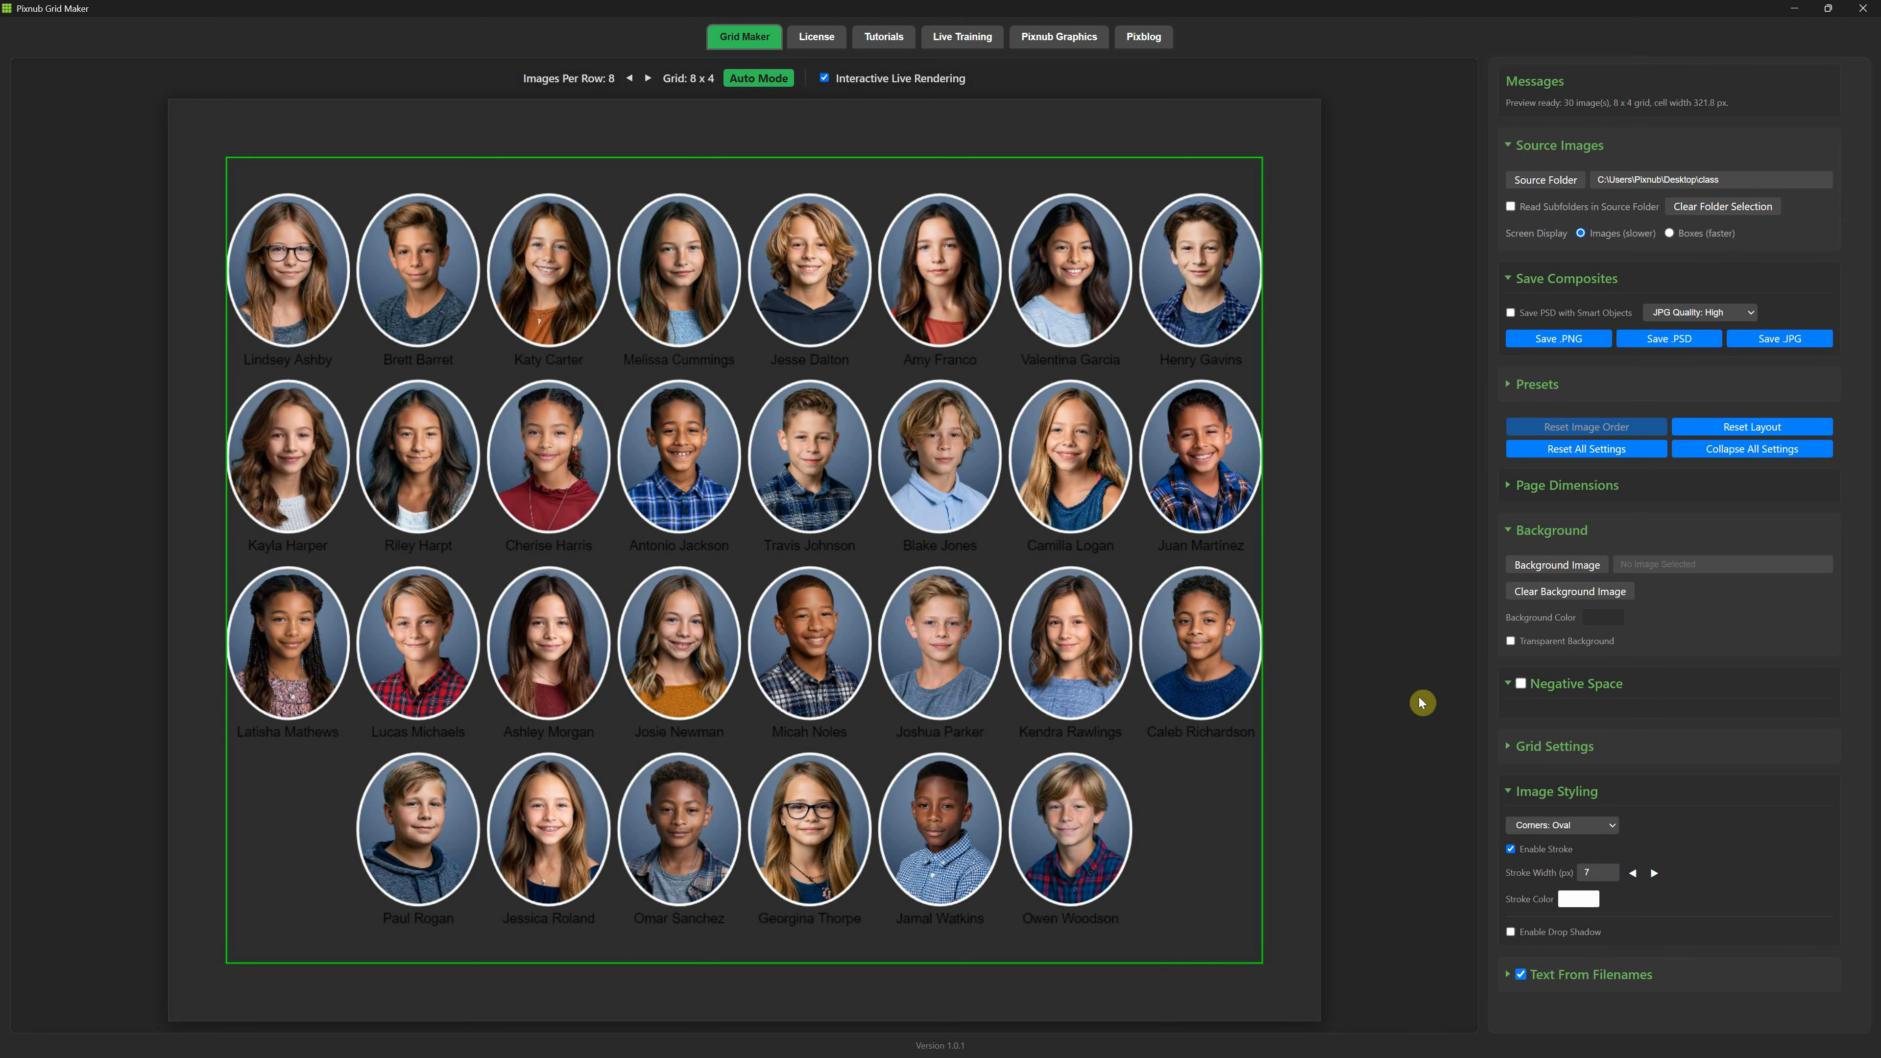
left_click(1633, 879)
left_click(1634, 879)
left_click(1634, 879)
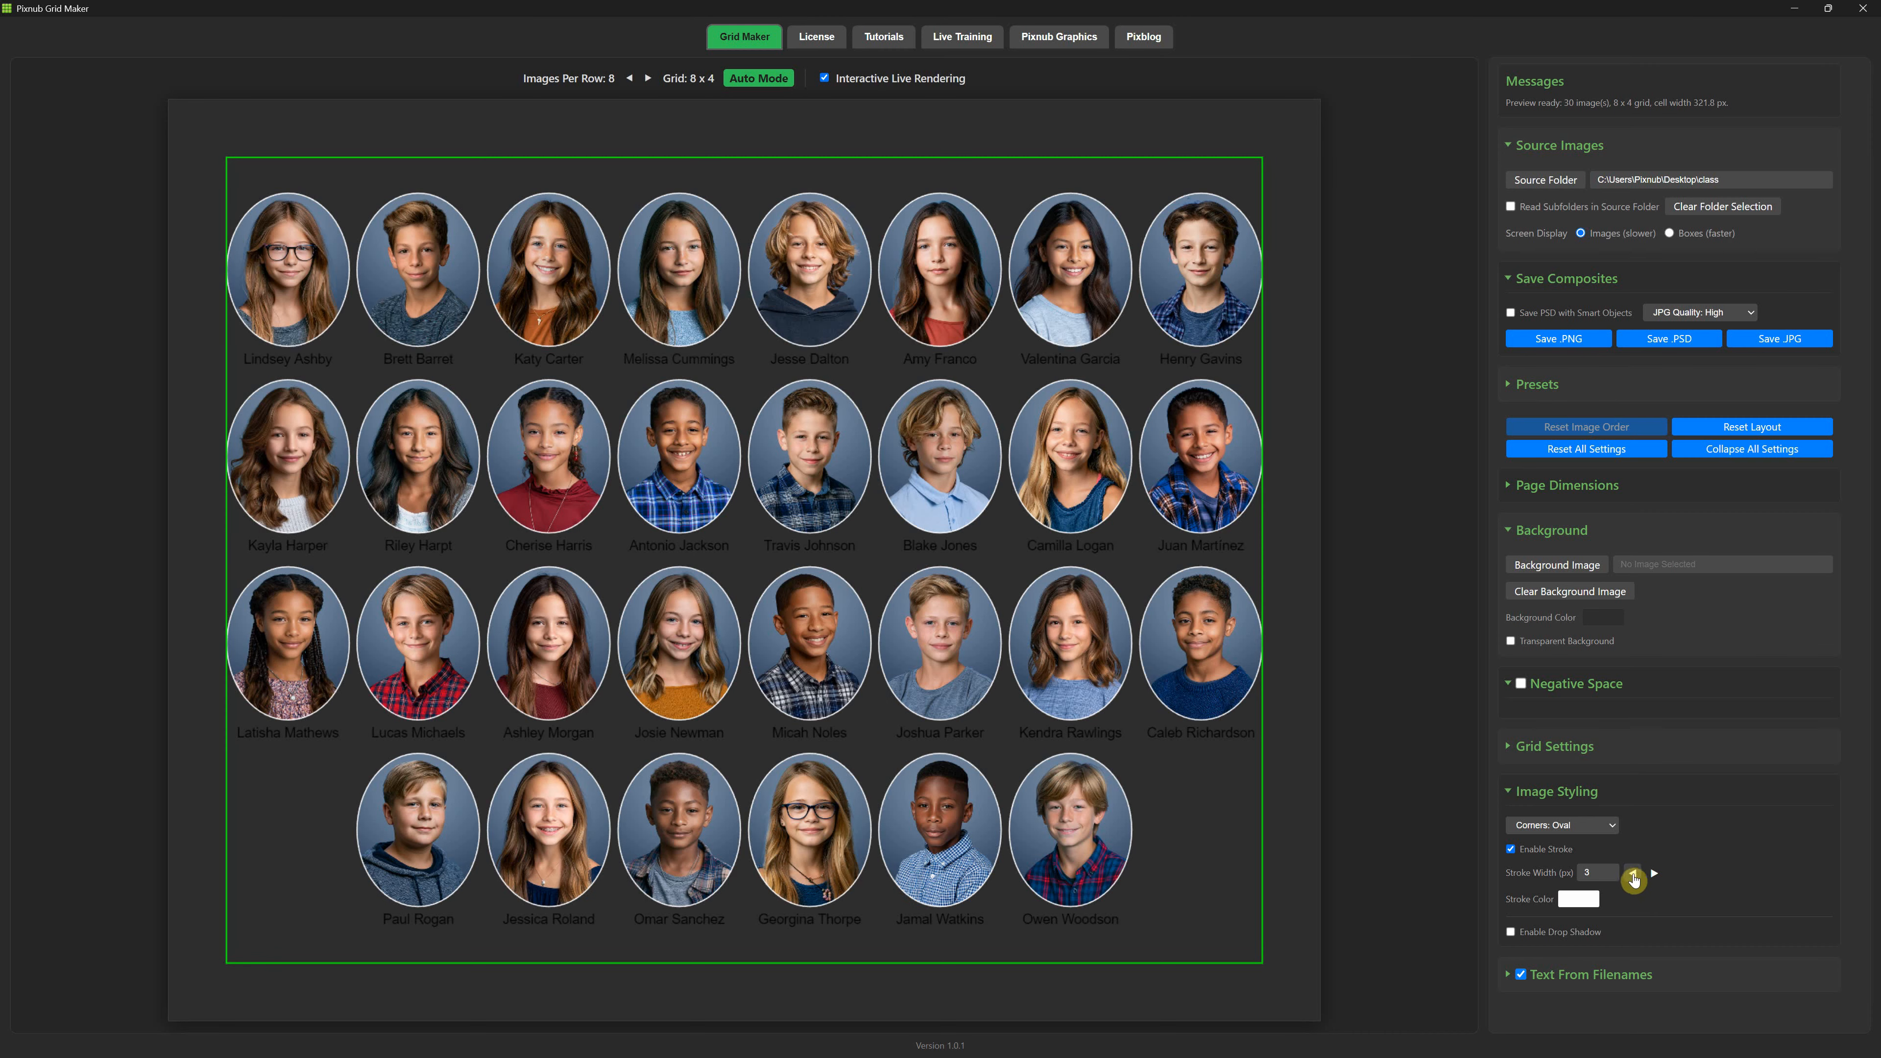
- Change the color of the name text under the portraits to white
left_click(1507, 974)
scroll(1661, 852, "down", 4)
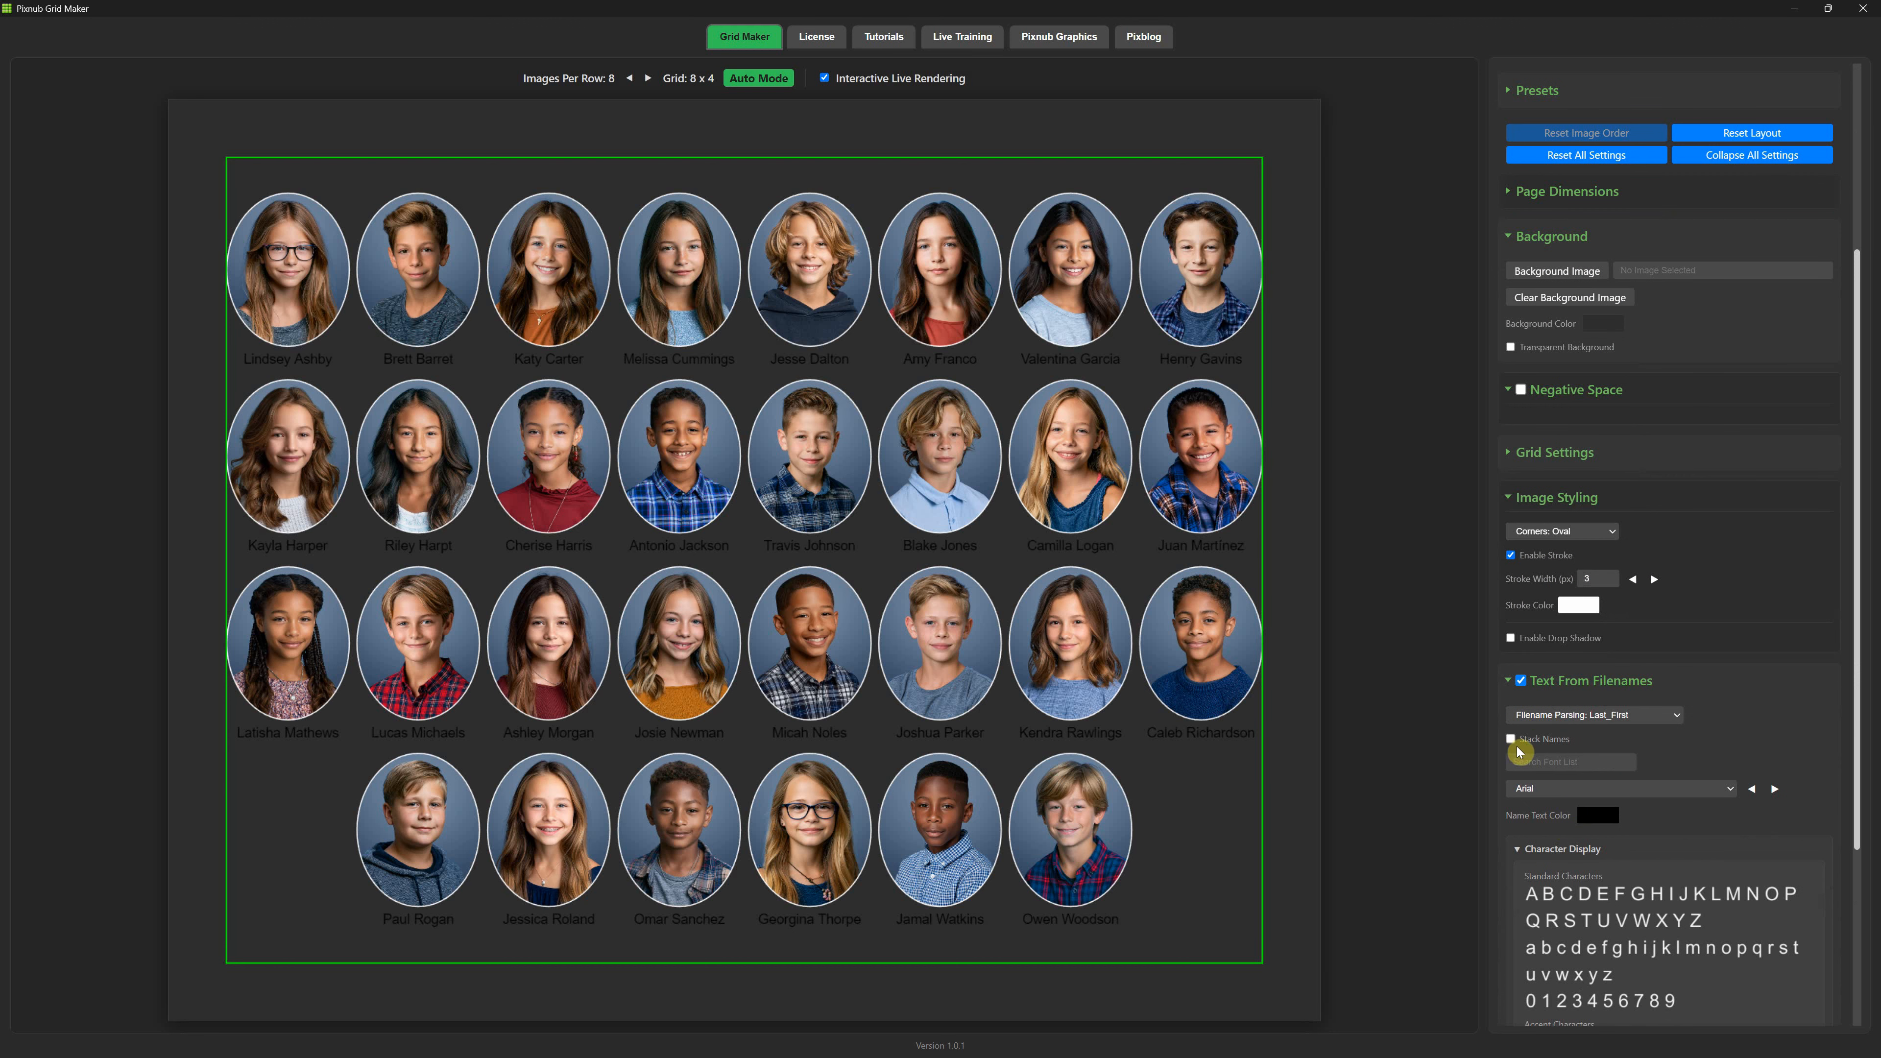
left_click(1589, 824)
left_click_drag(1589, 825, 1535, 797)
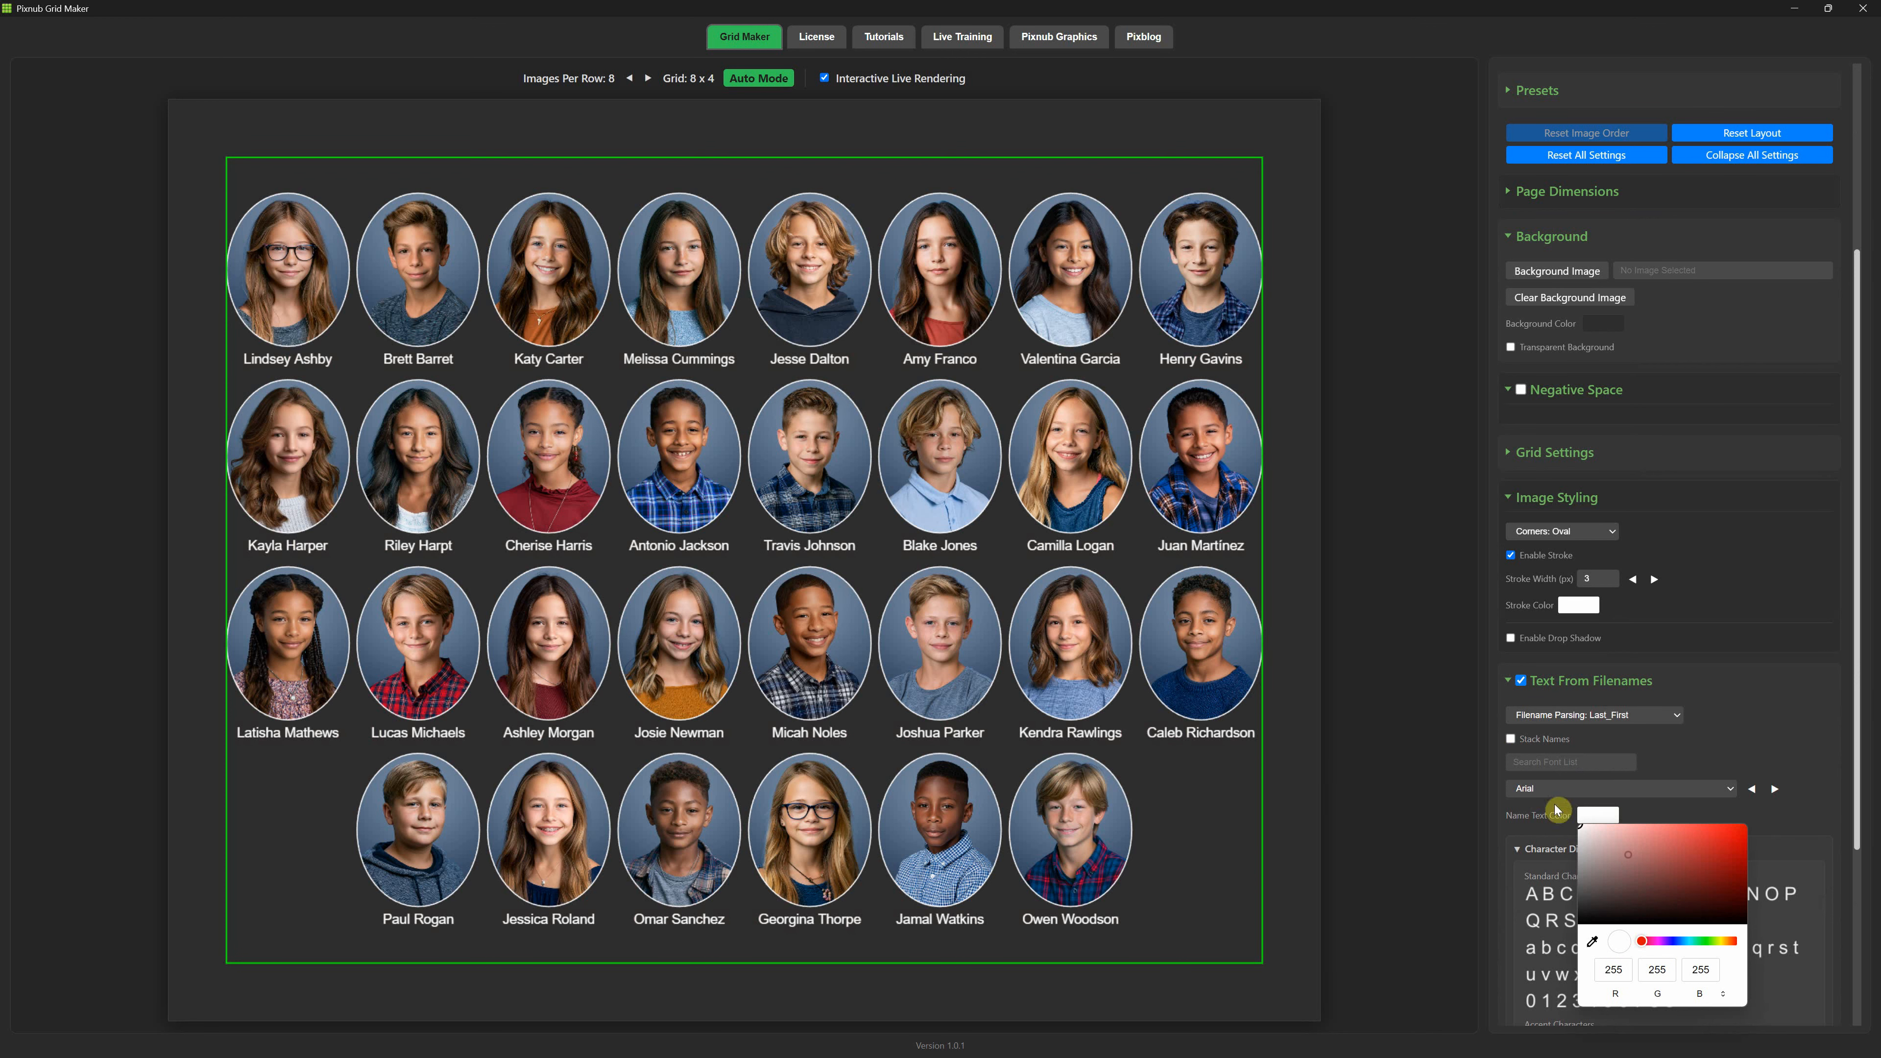
left_click(1751, 690)
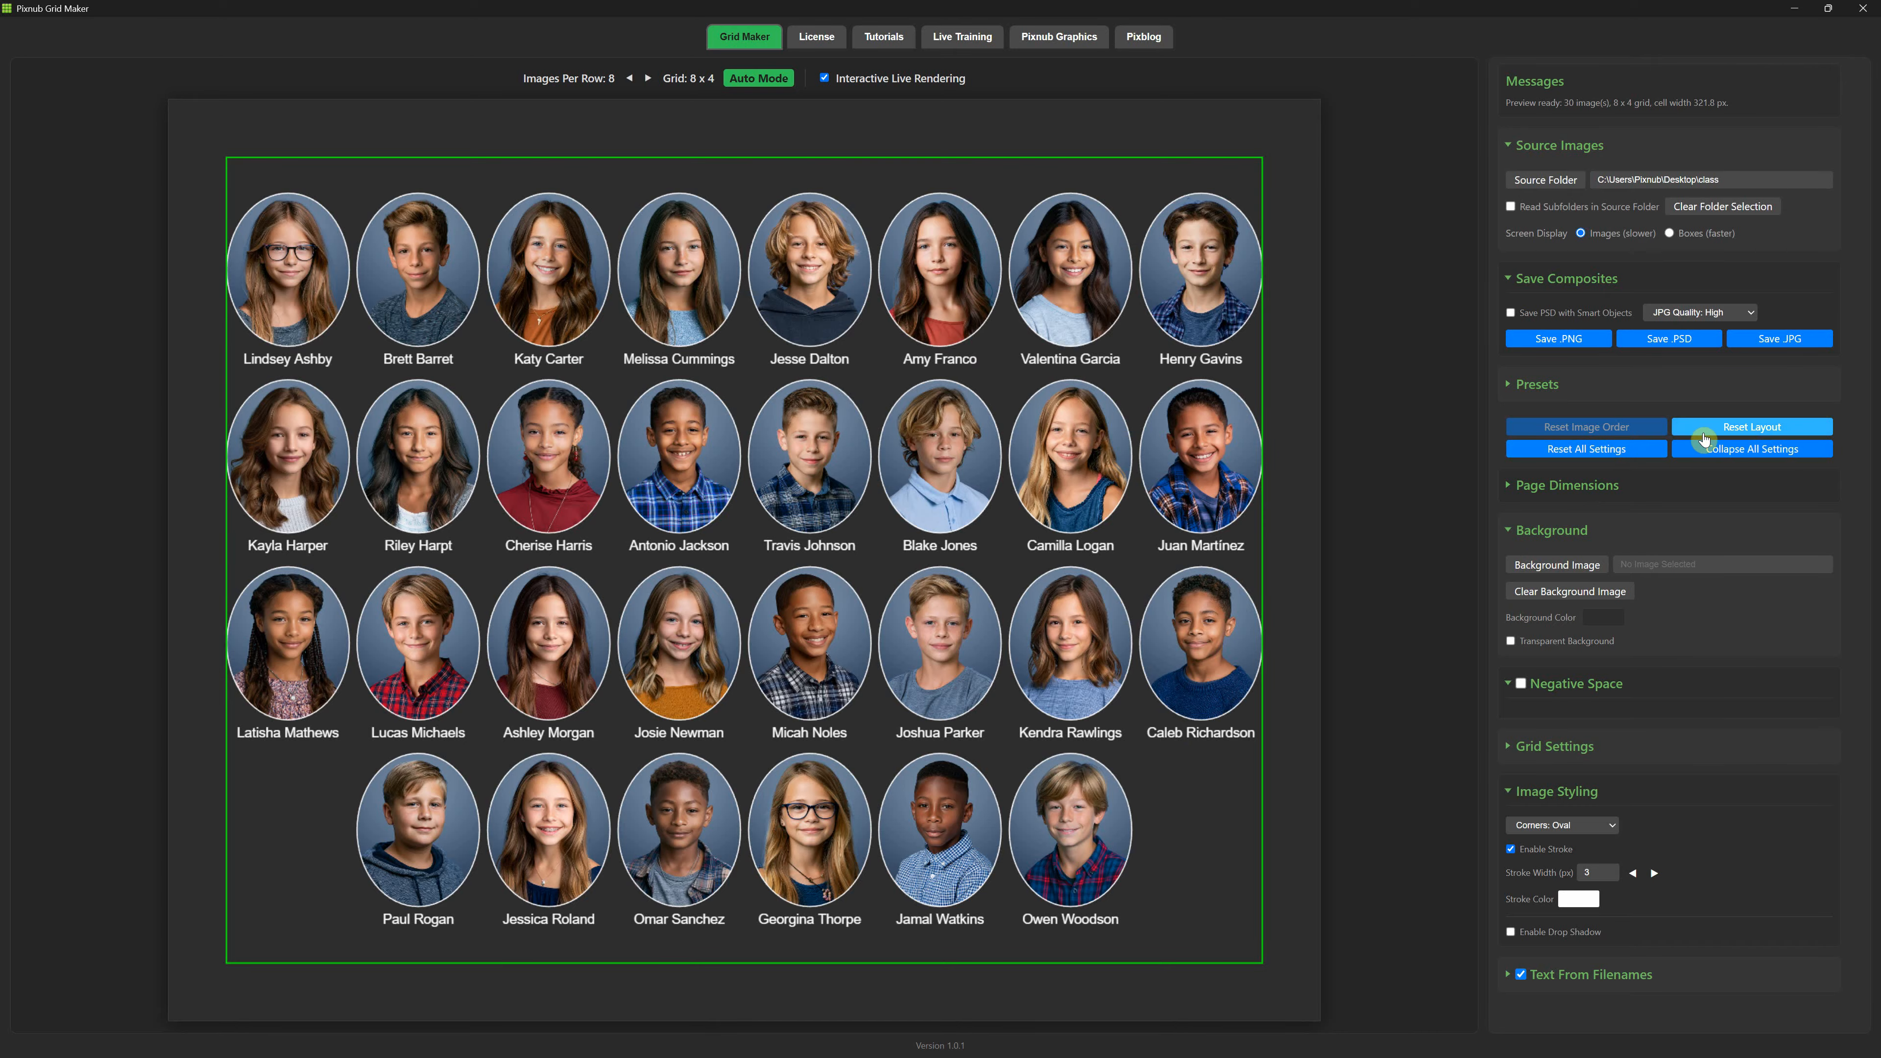
- Reset all settings to their defaults, and enable the drop shadow on the images
left_click(1634, 454)
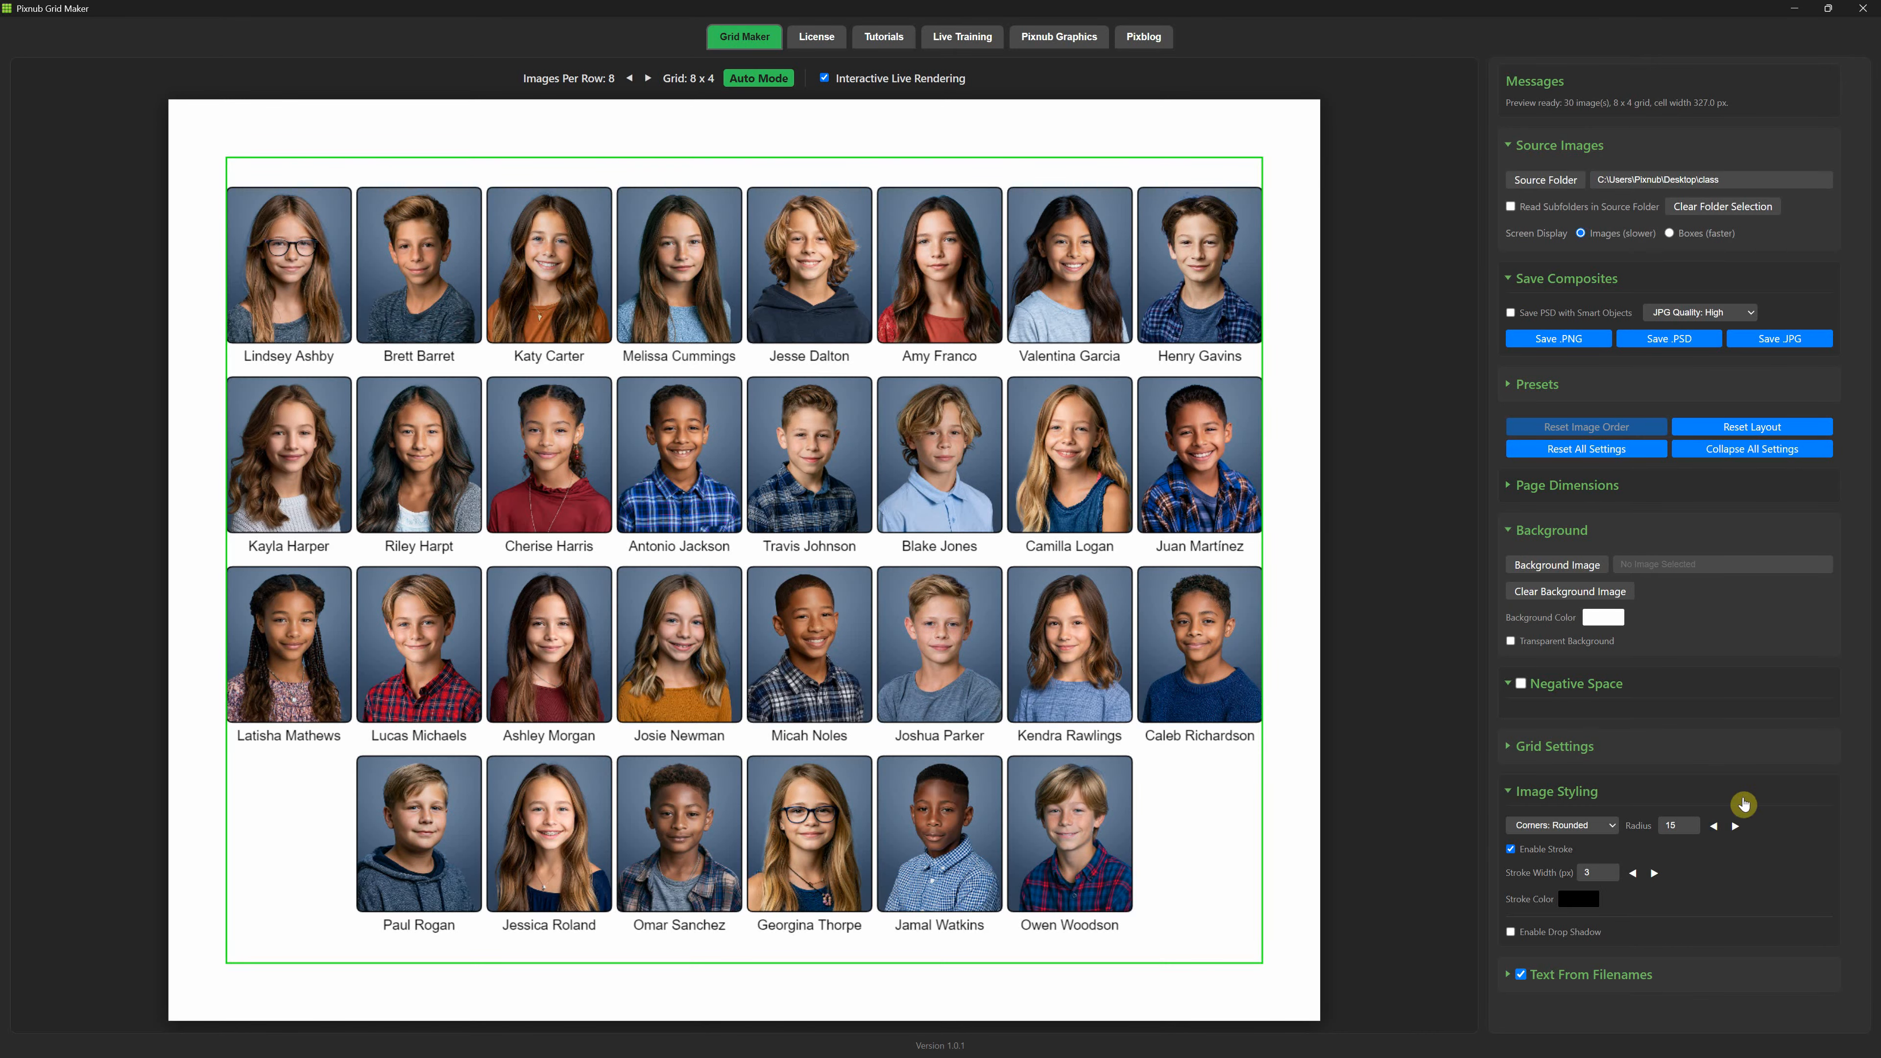
left_click(1510, 932)
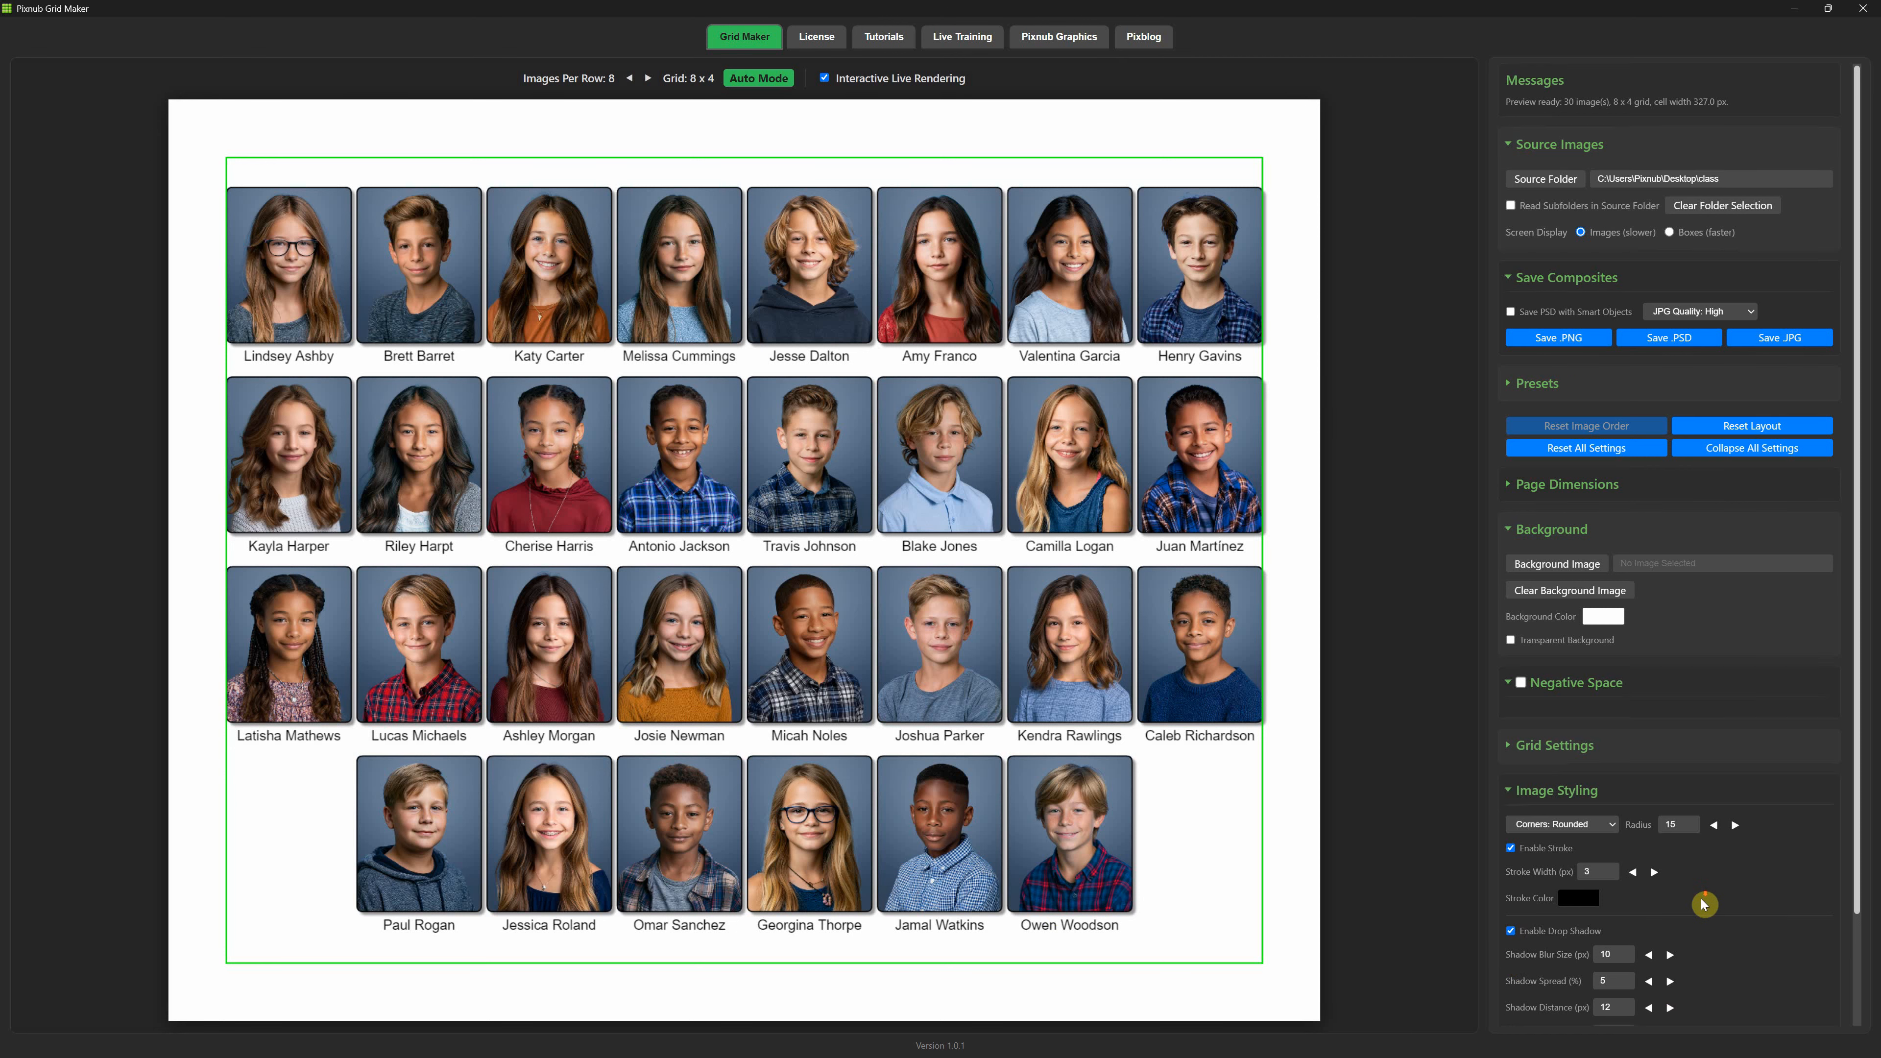
scroll(1700, 889, "down", 2)
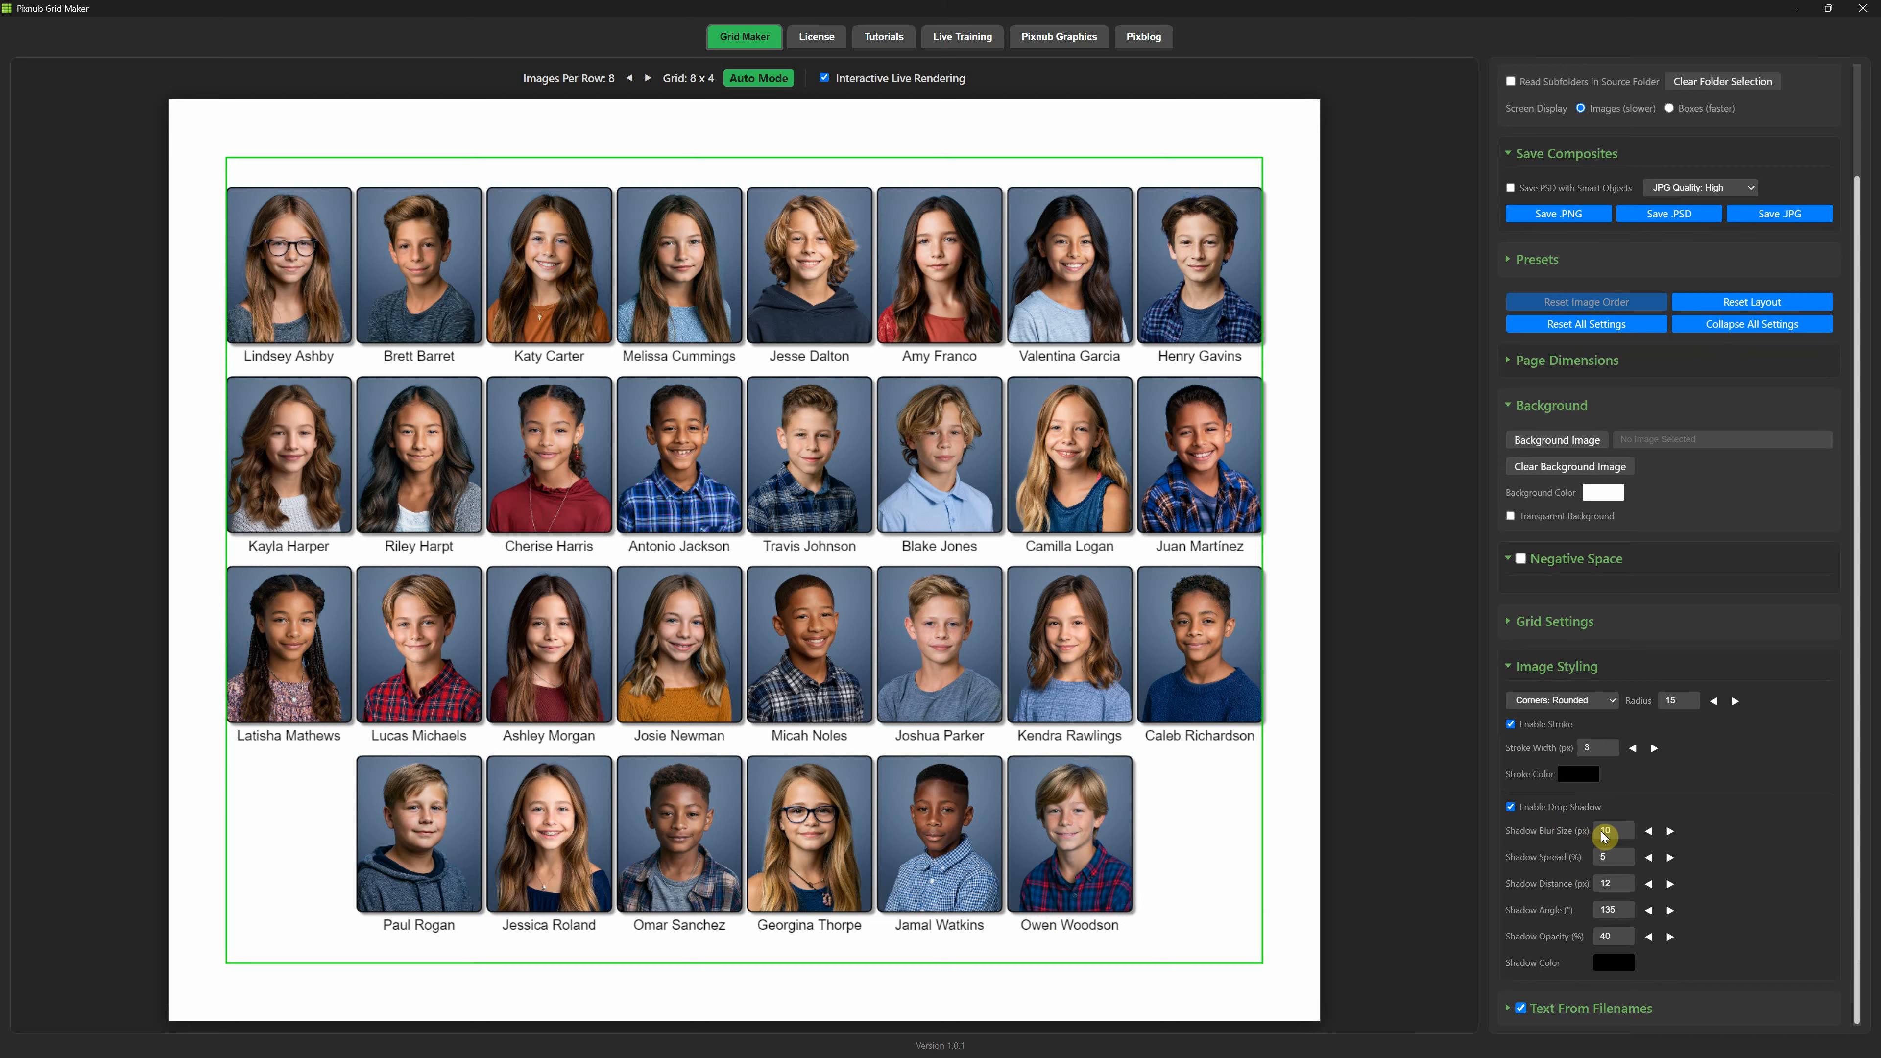
- Set the shadow blur size to 15 px and the shadow distance to 15 px
left_click_drag(1612, 828, 1487, 833)
type("15")
left_click_drag(1611, 884, 1564, 885)
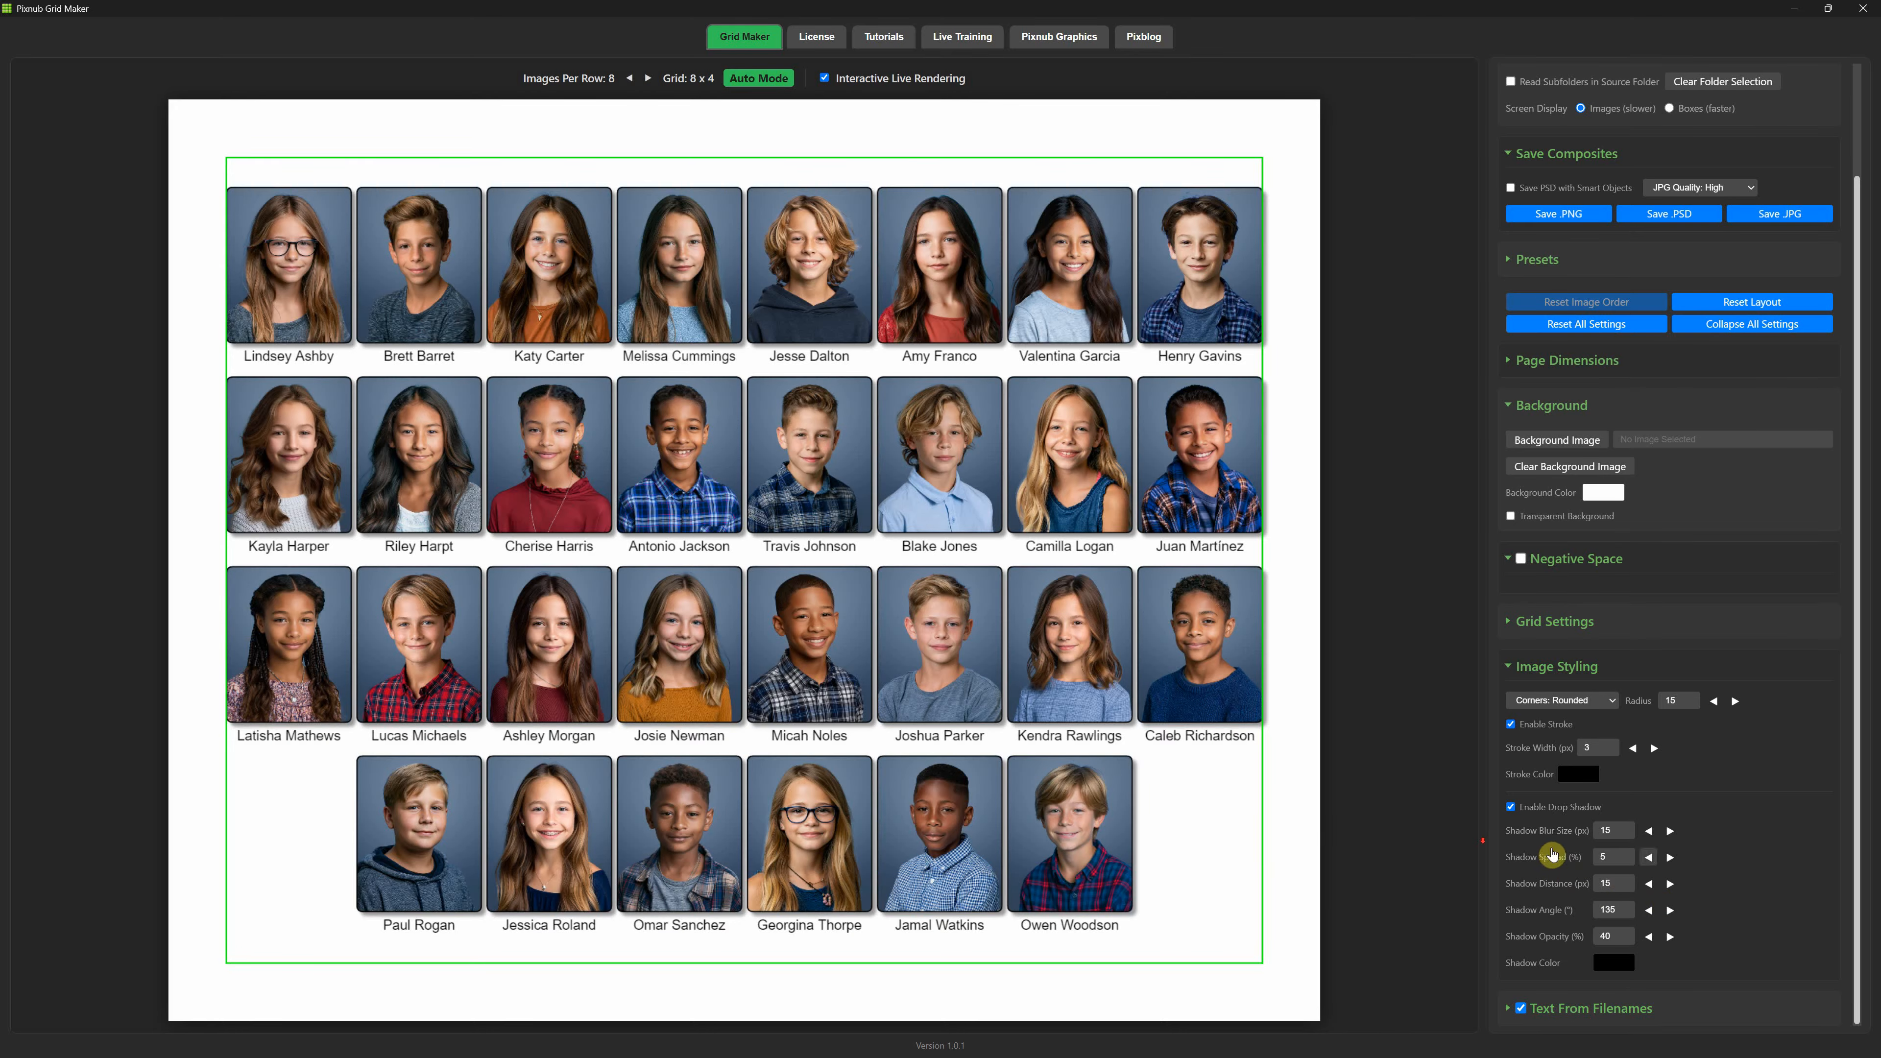
- Save the portrait grid as the Photoshop document class.psd on the Desktop
left_click(1671, 214)
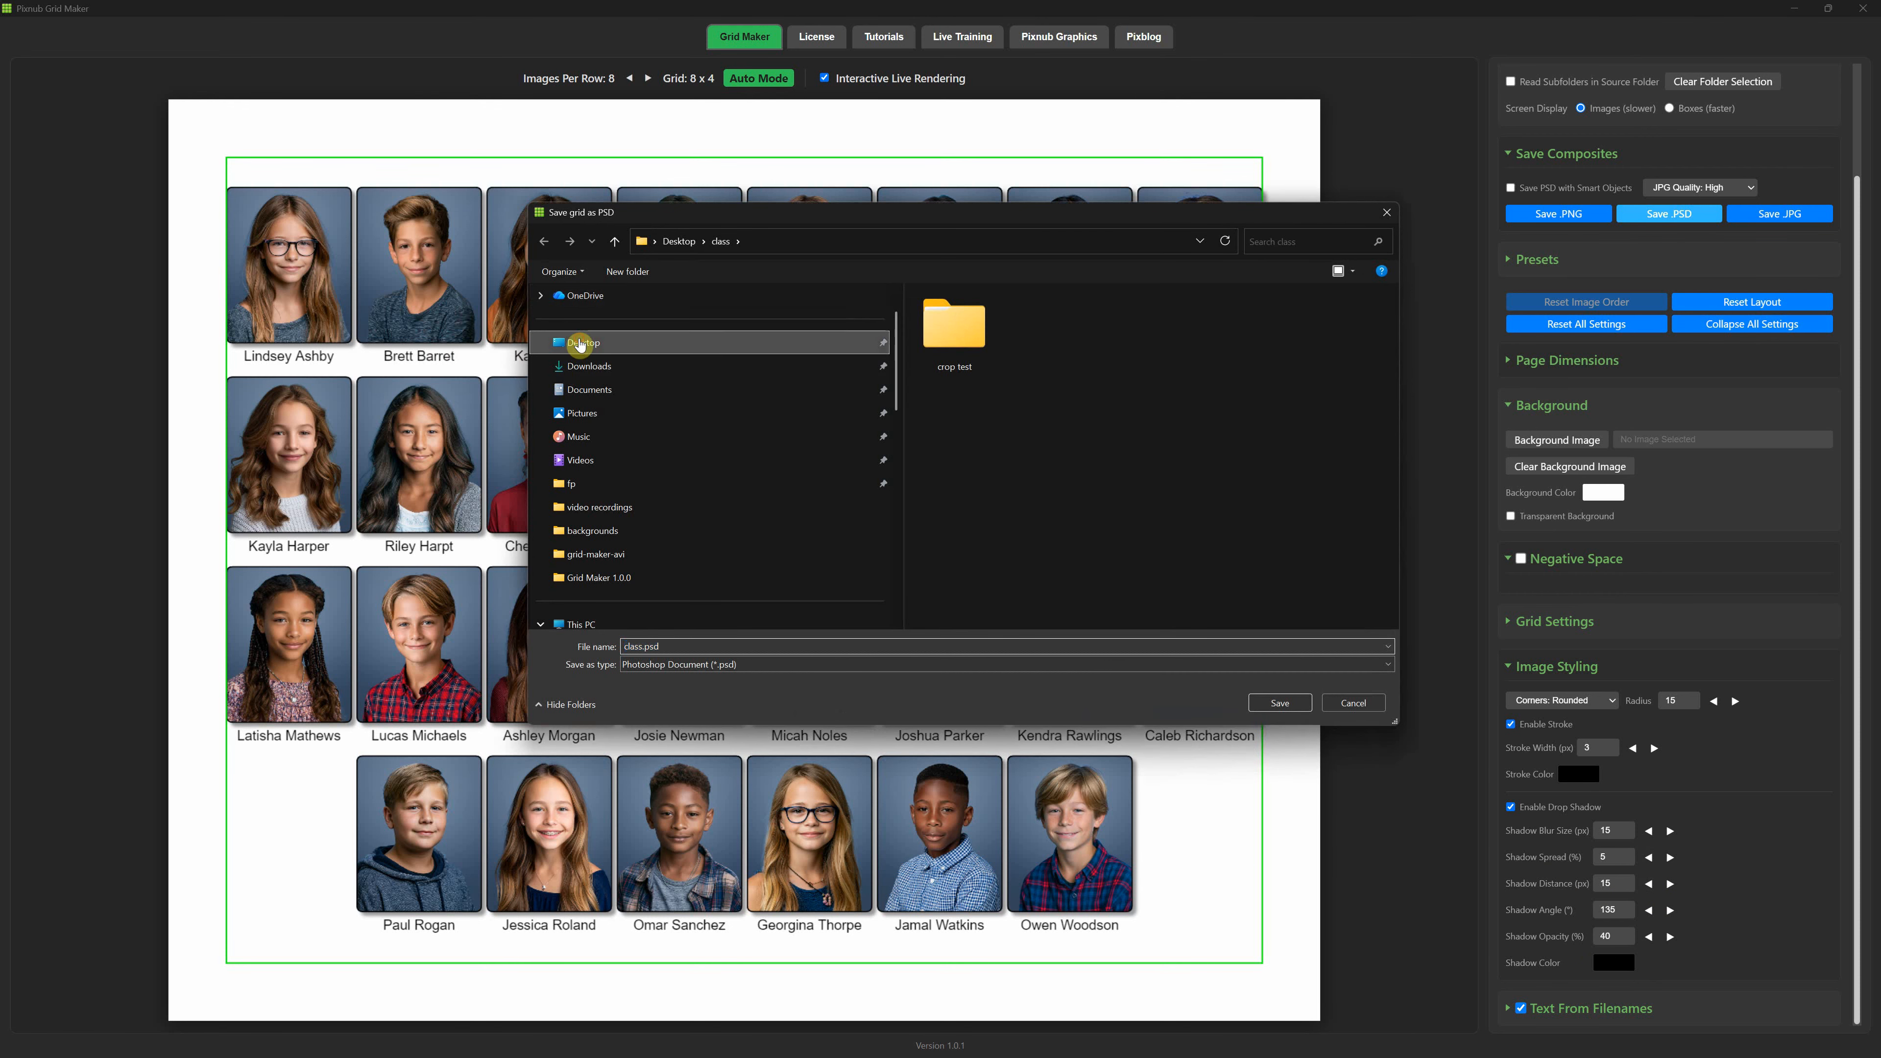
left_click(578, 344)
left_click(1280, 703)
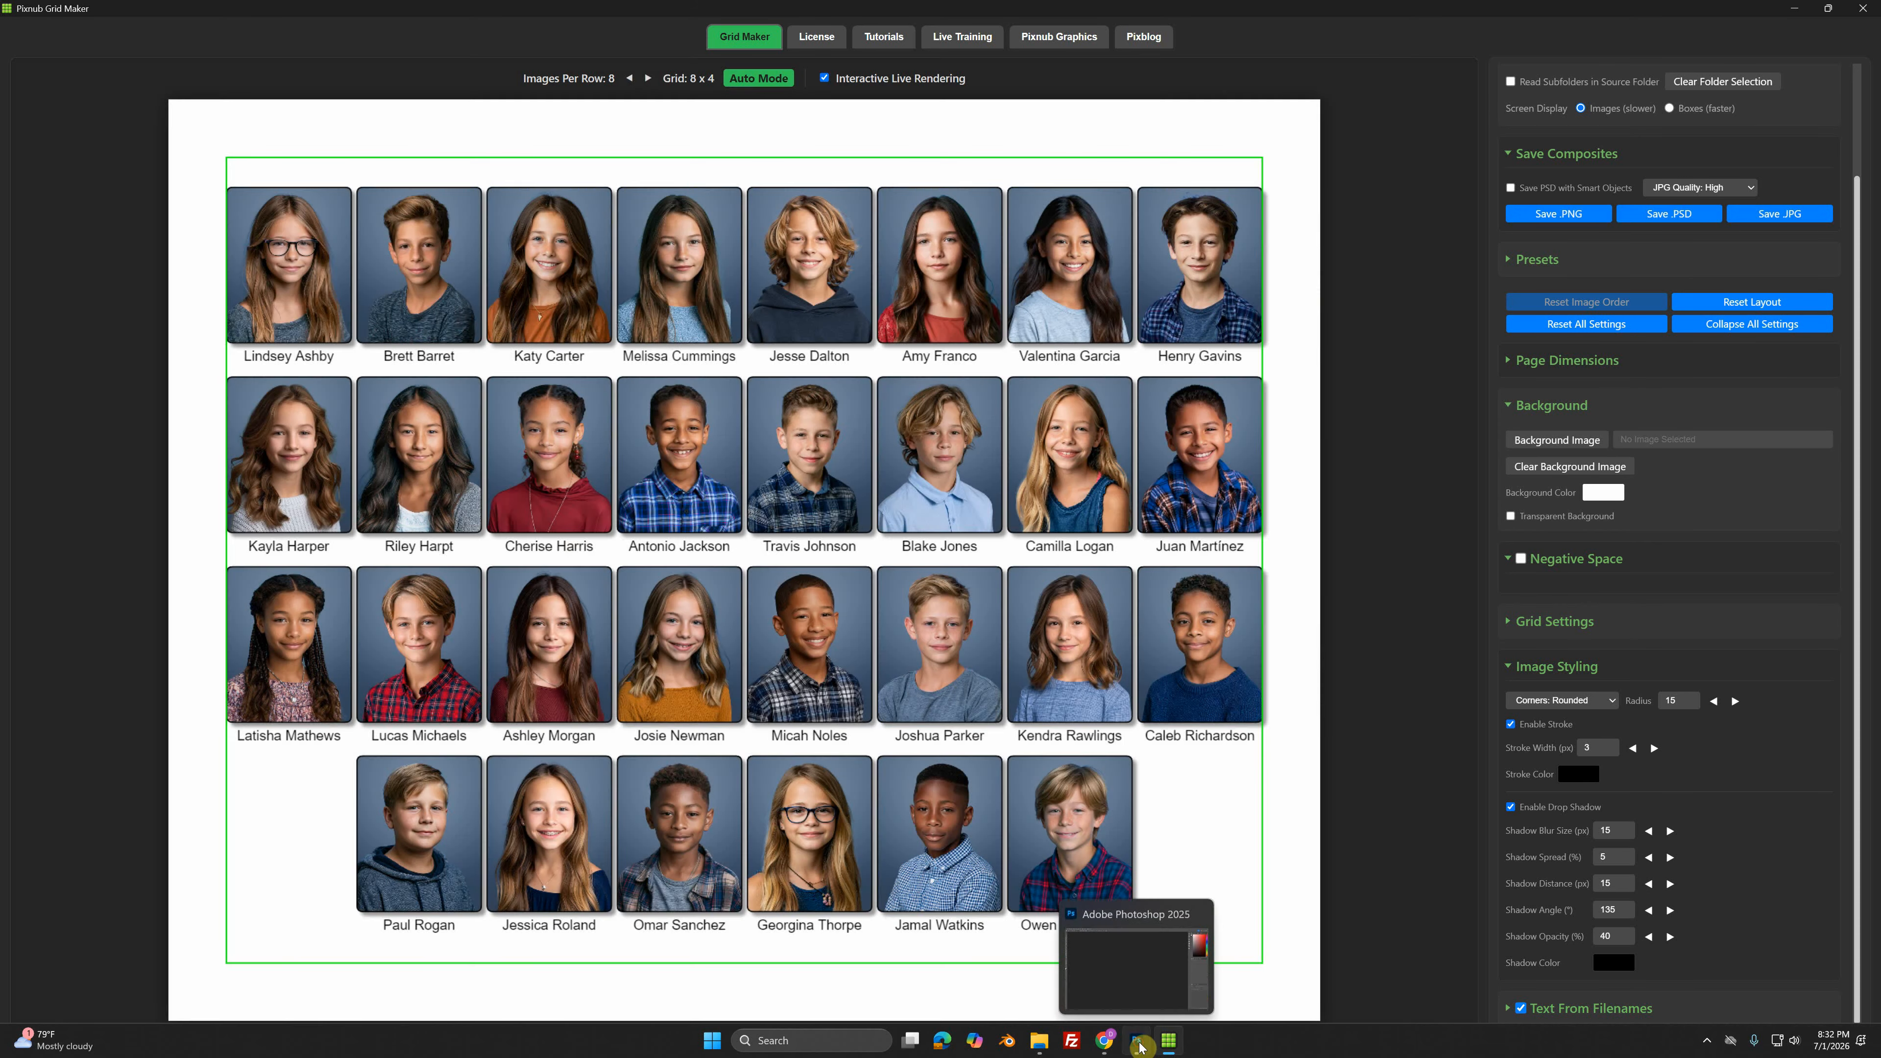
- Switch to Adobe Photoshop and open class.psd from the Desktop
left_click(1146, 1043)
left_click(33, 9)
left_click(47, 39)
double_click(1215, 130)
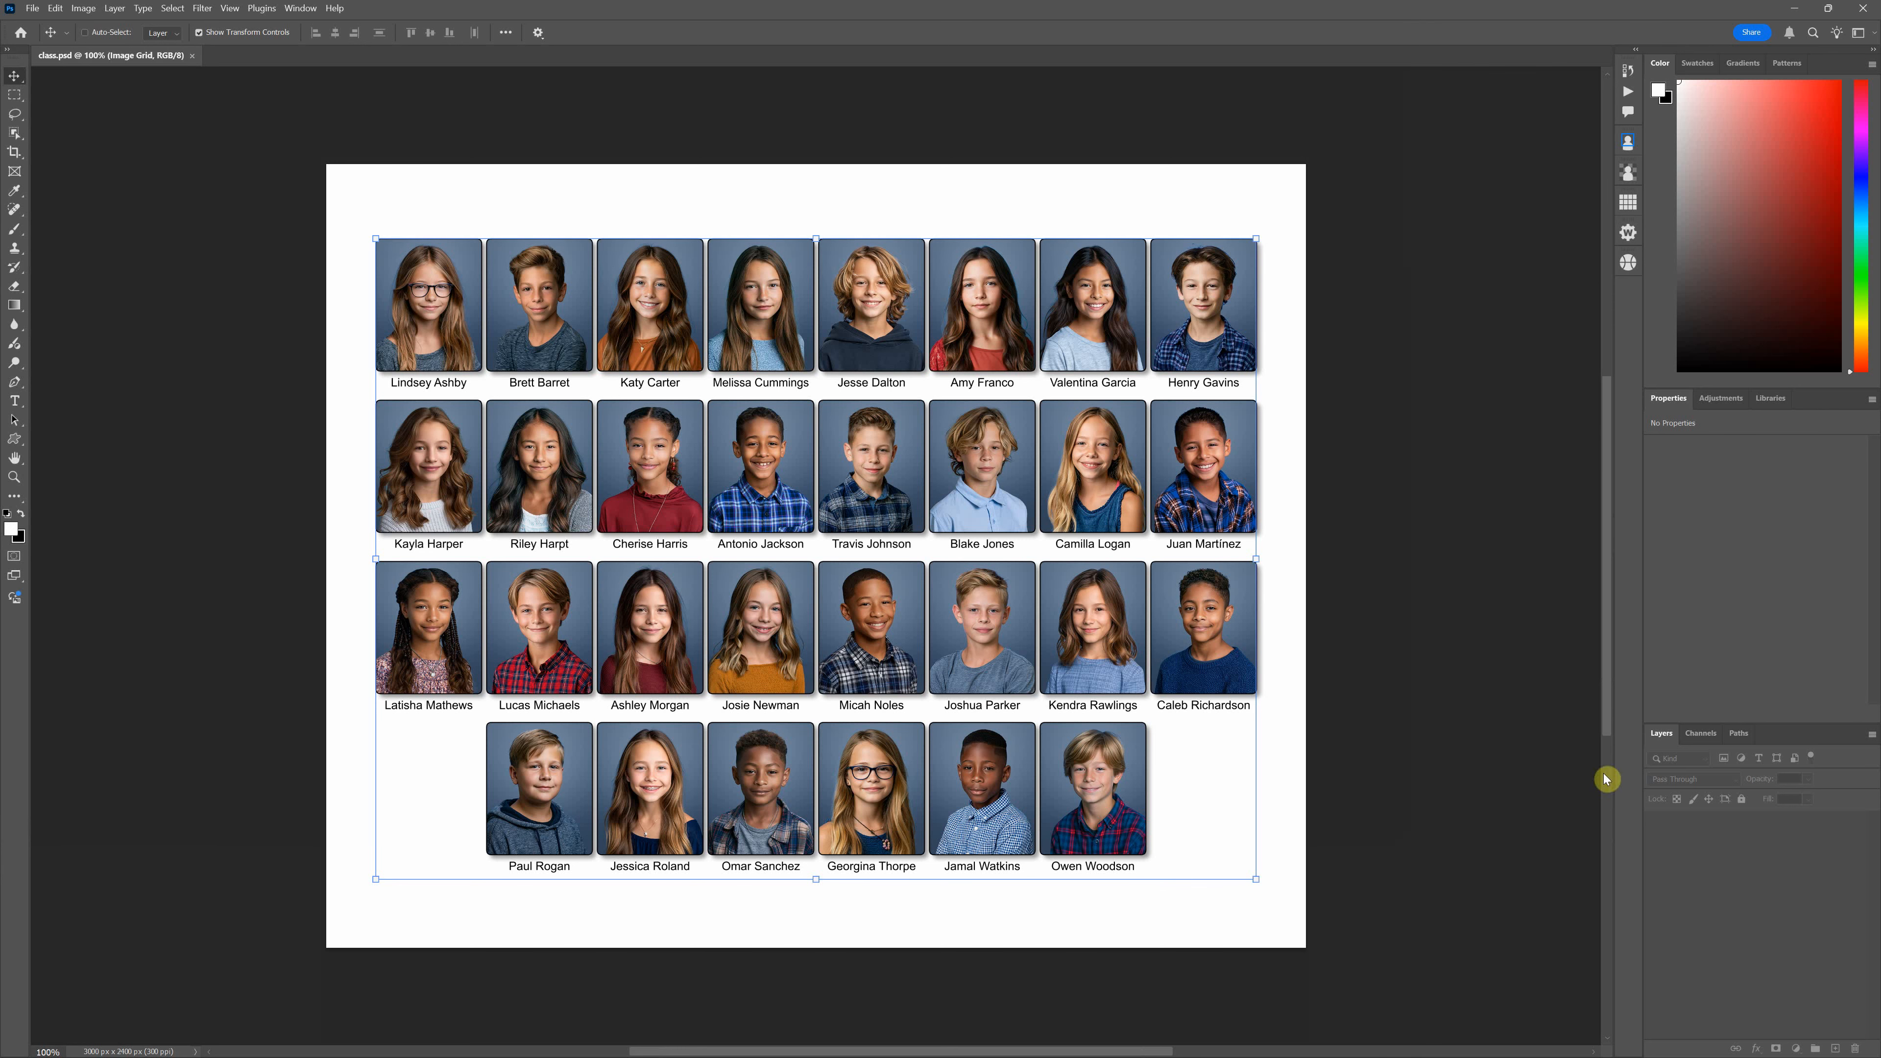
- Expand the Image Grid group, its Row 1 group and the first portrait's slot to show their layers
left_click(1689, 850)
left_click(1671, 819)
left_click(1681, 838)
left_click(1682, 838)
left_click(1689, 856)
left_click(1695, 863)
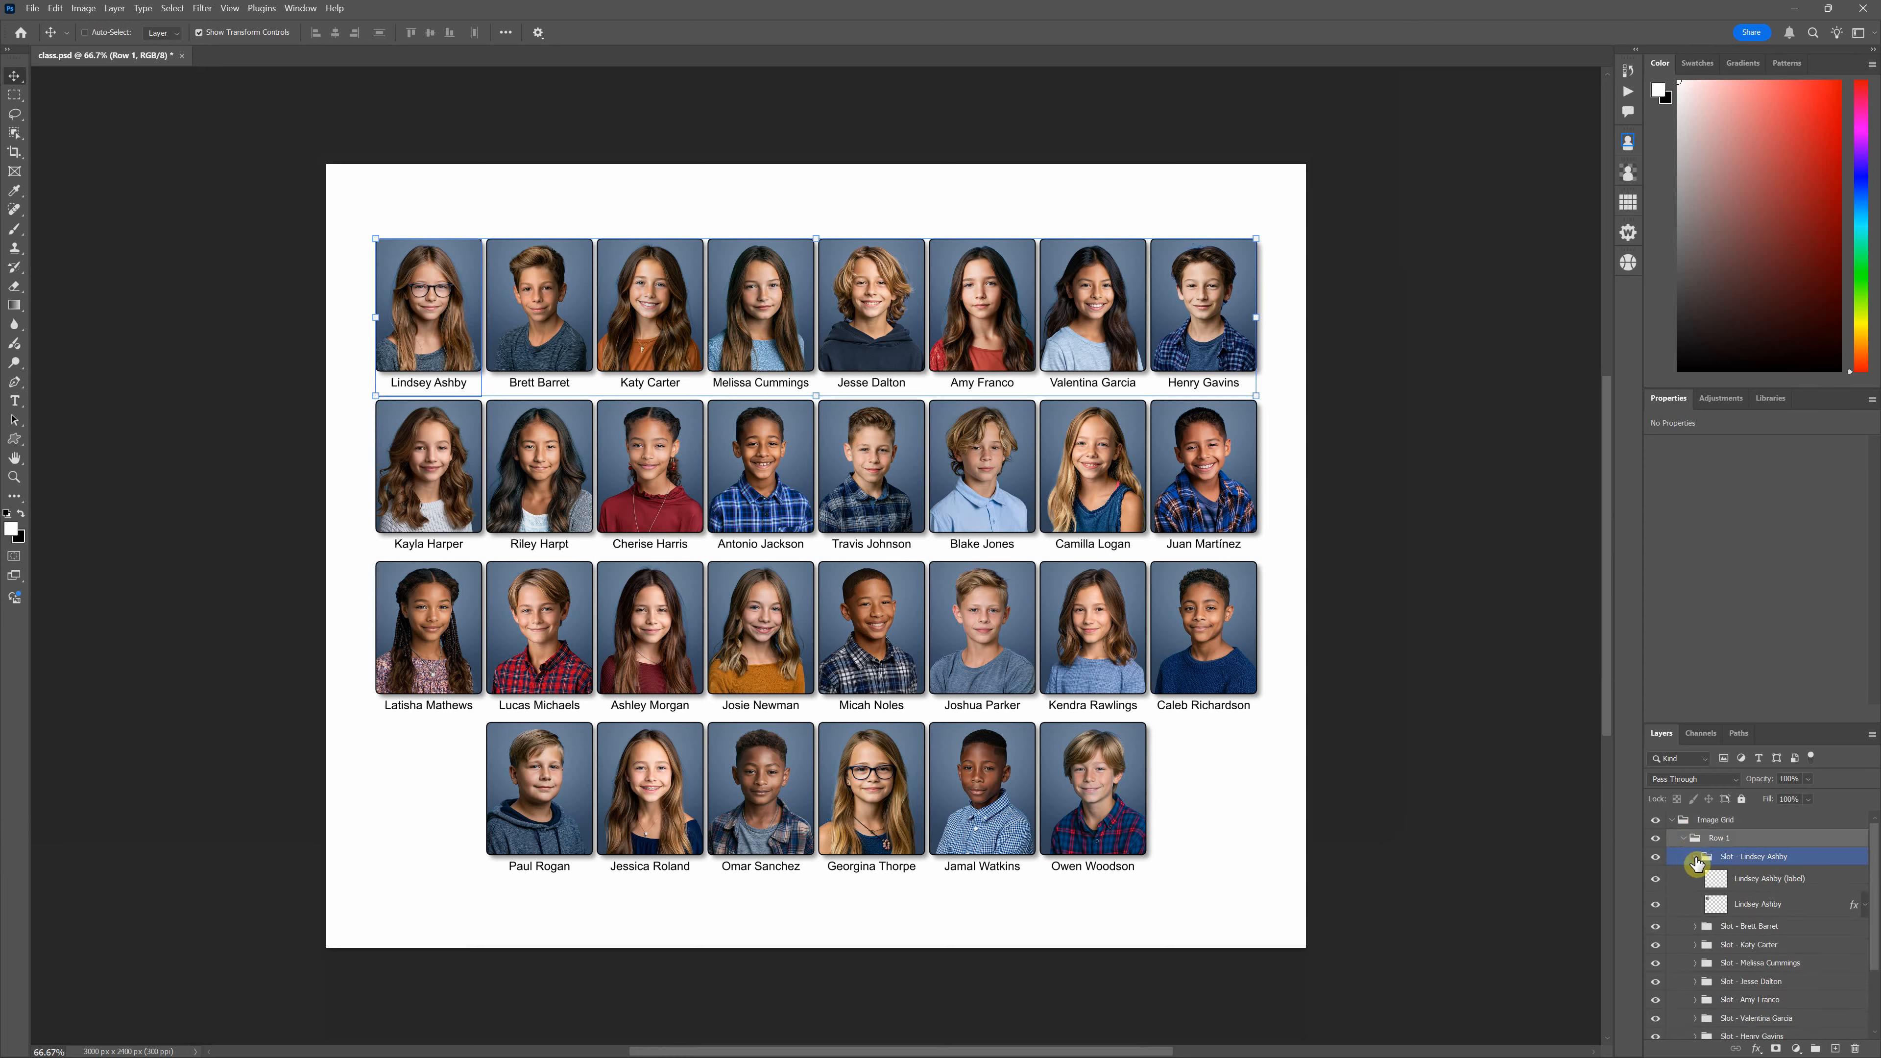
- Examine the Stroke and Drop Shadow layer style settings of the first portrait's image layer
left_click(1775, 903)
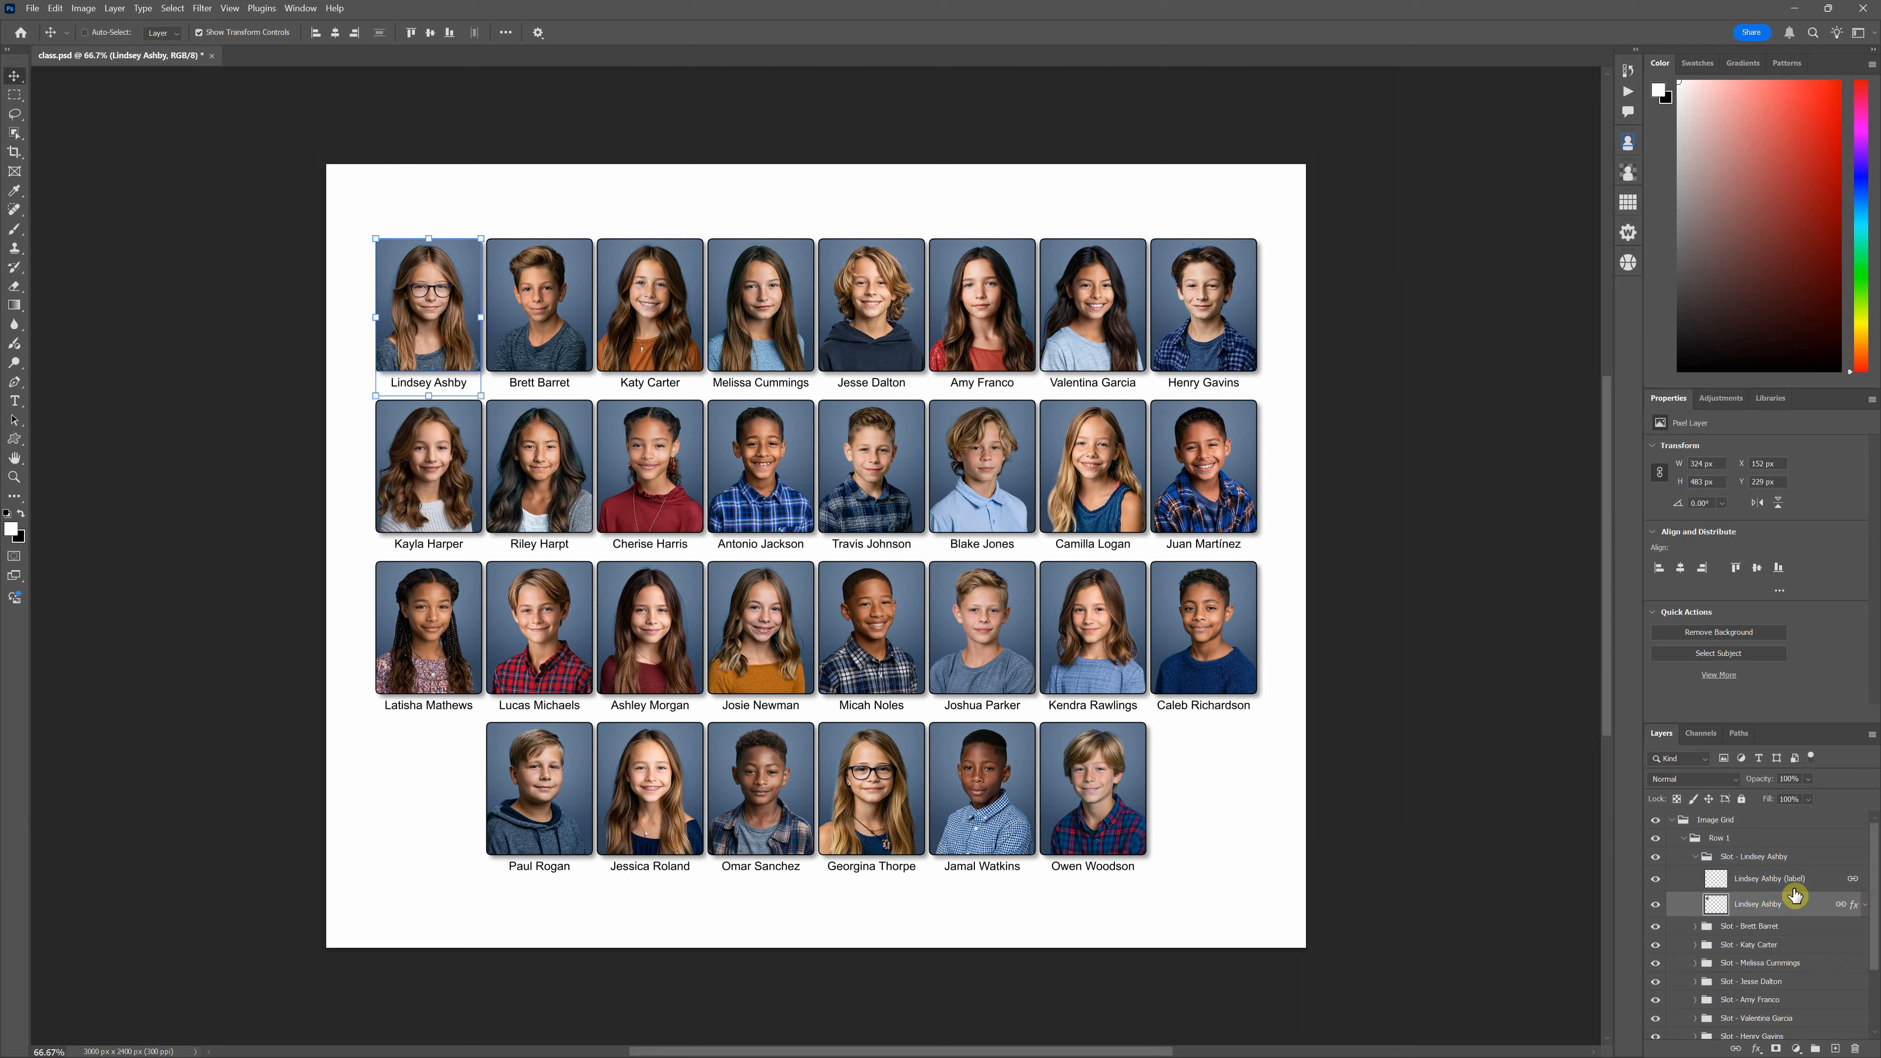
double_click(1852, 905)
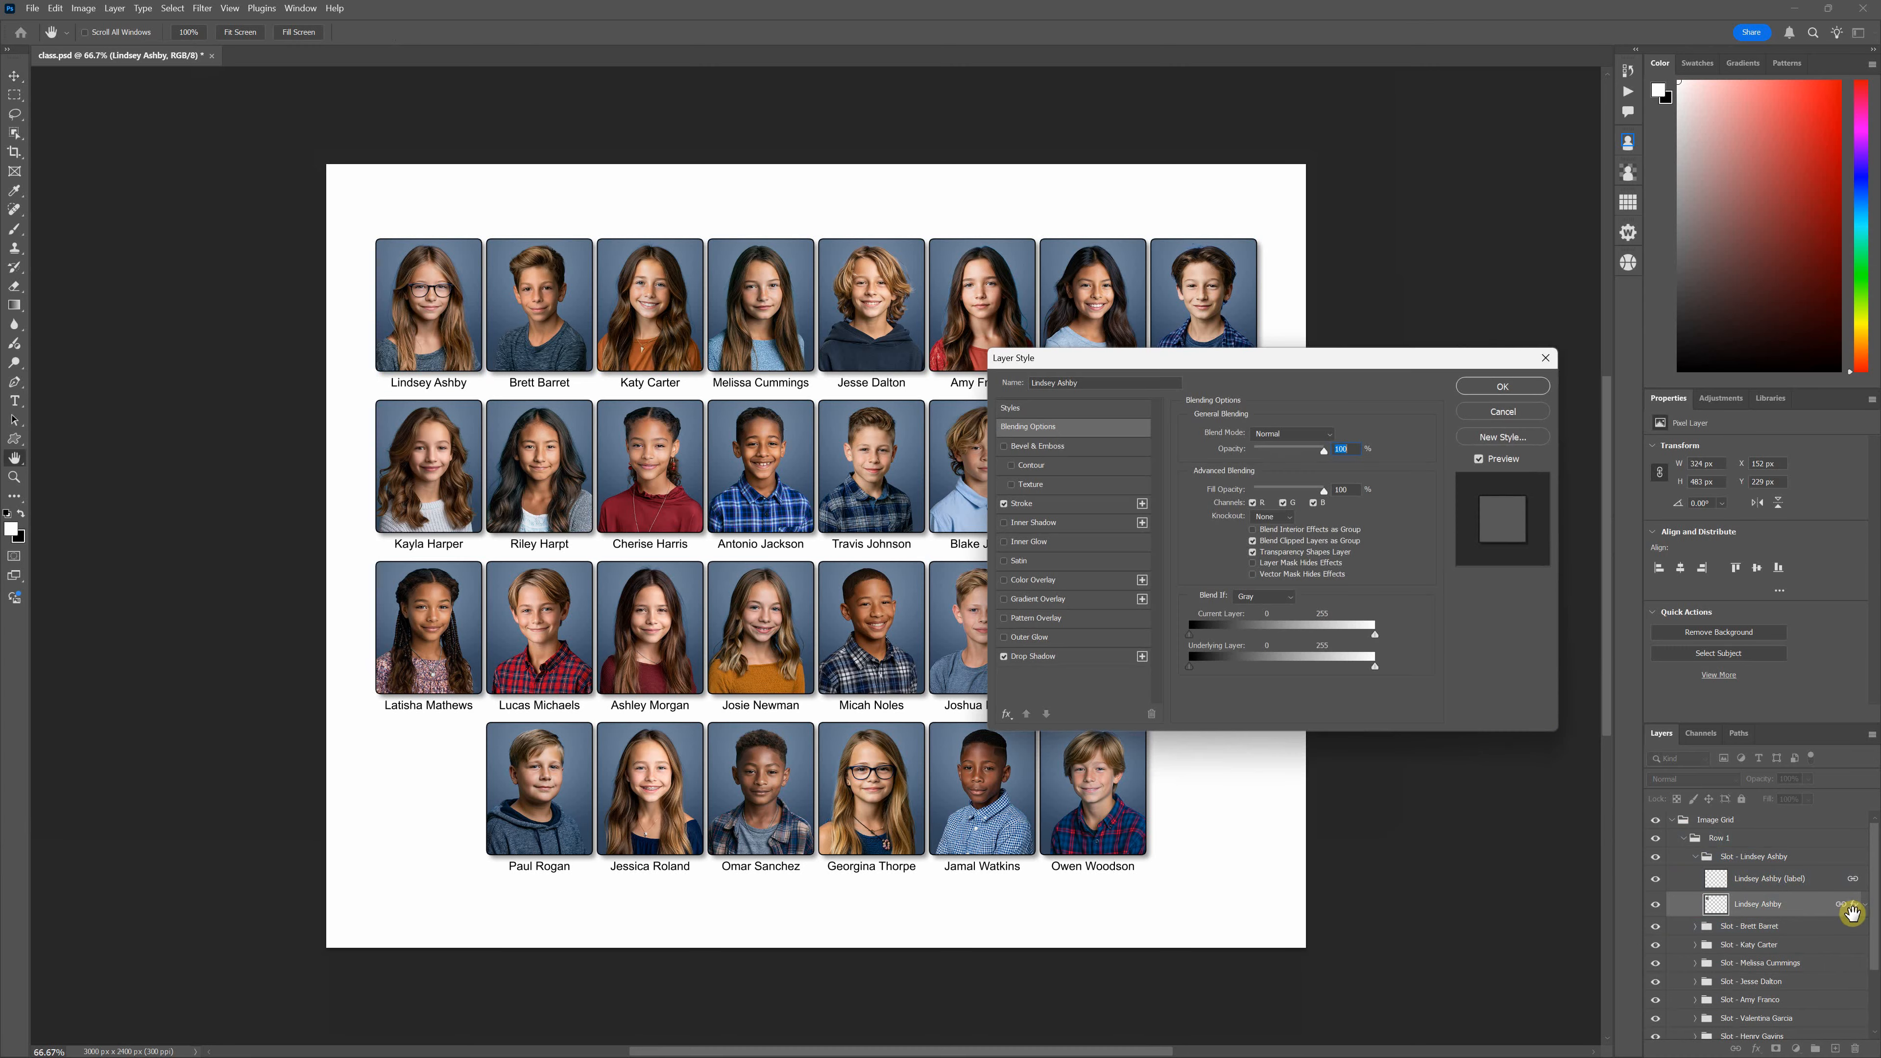
left_click(1051, 513)
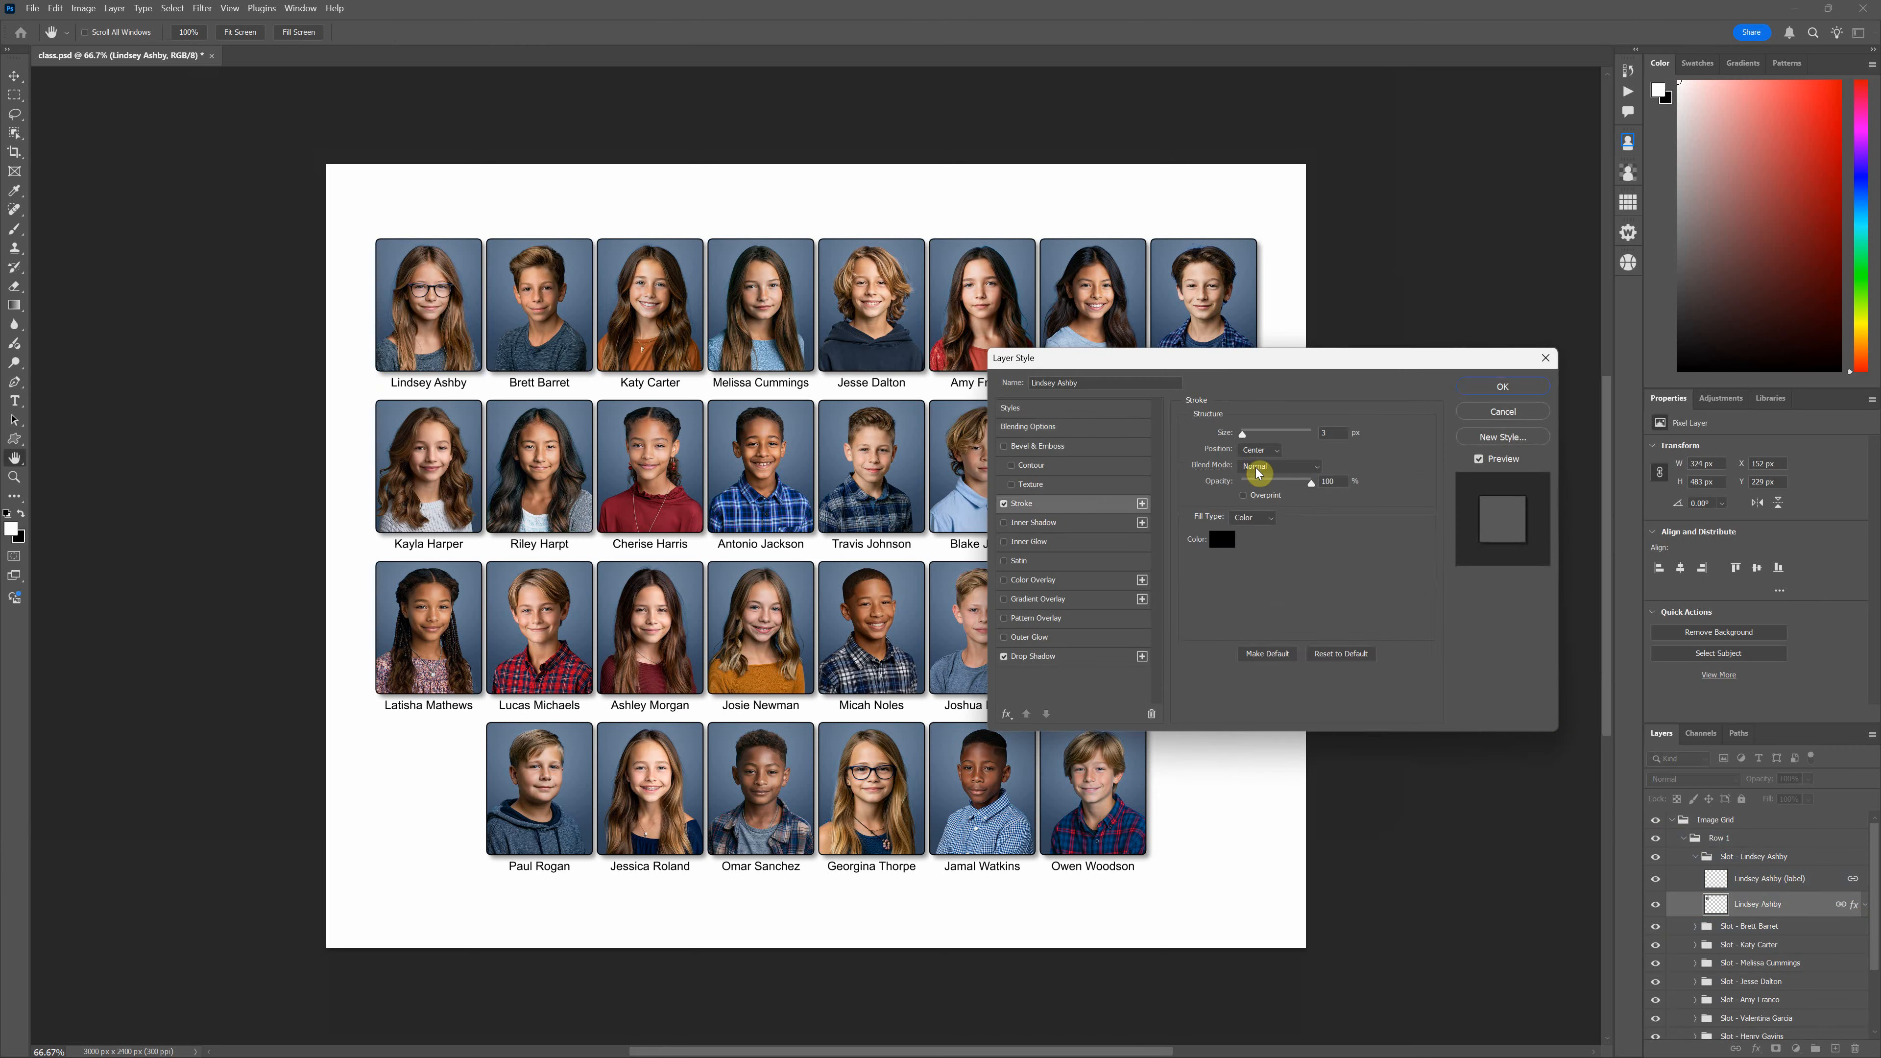
left_click(1079, 655)
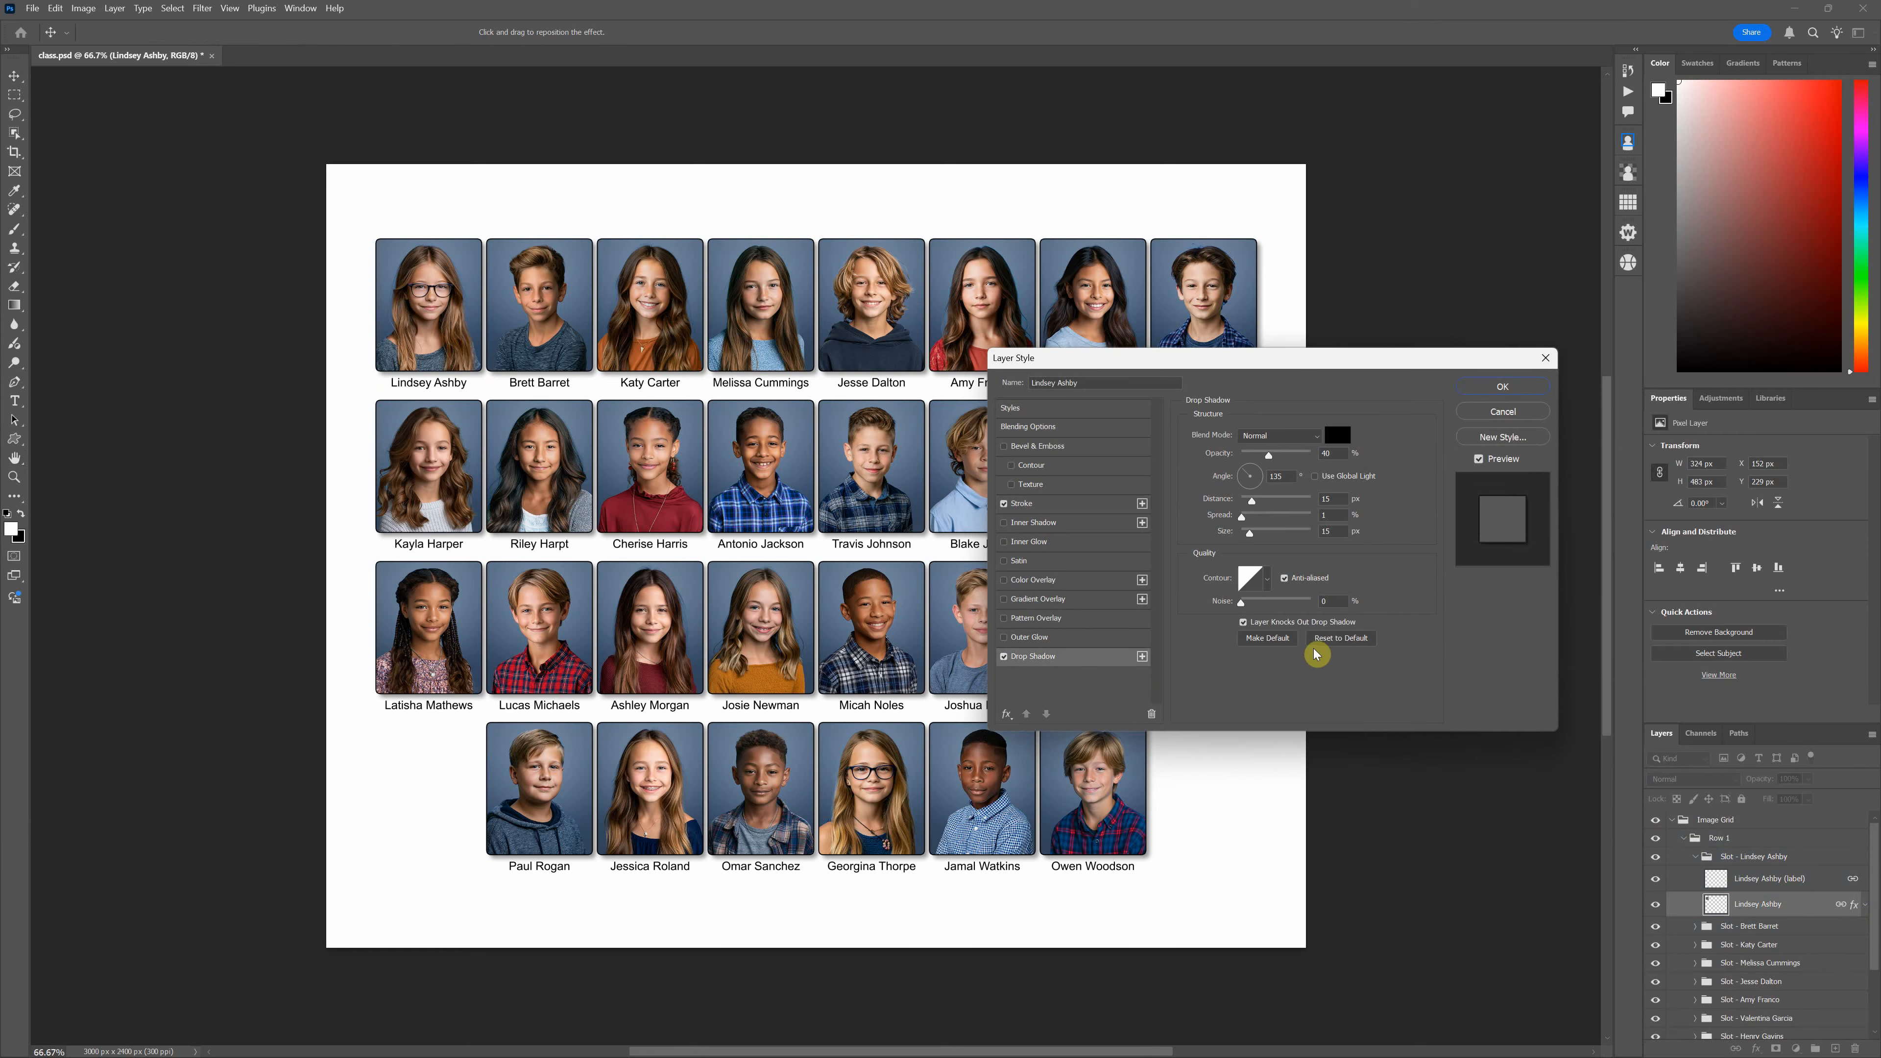
- Close the layer style settings and move the first portrait with its label to the empty space at the end of the last row
left_click(1531, 387)
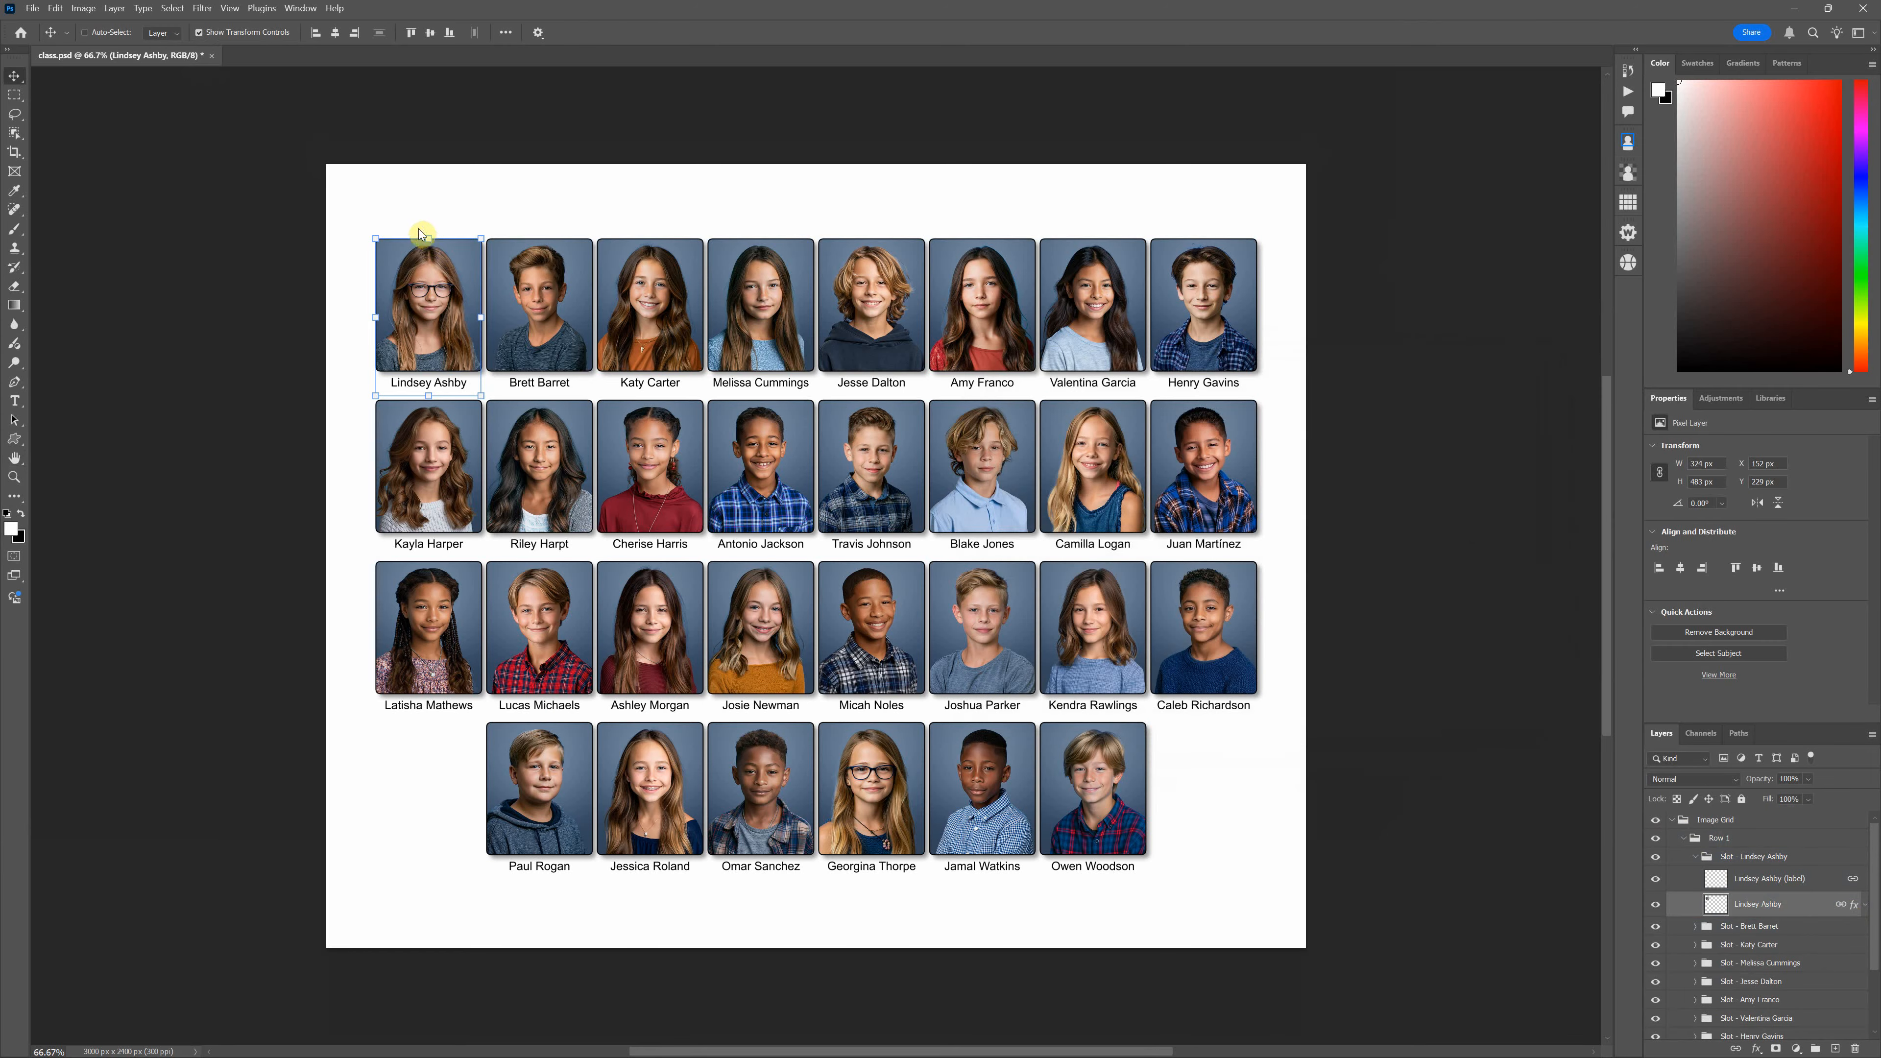
left_click_drag(430, 308, 1214, 806)
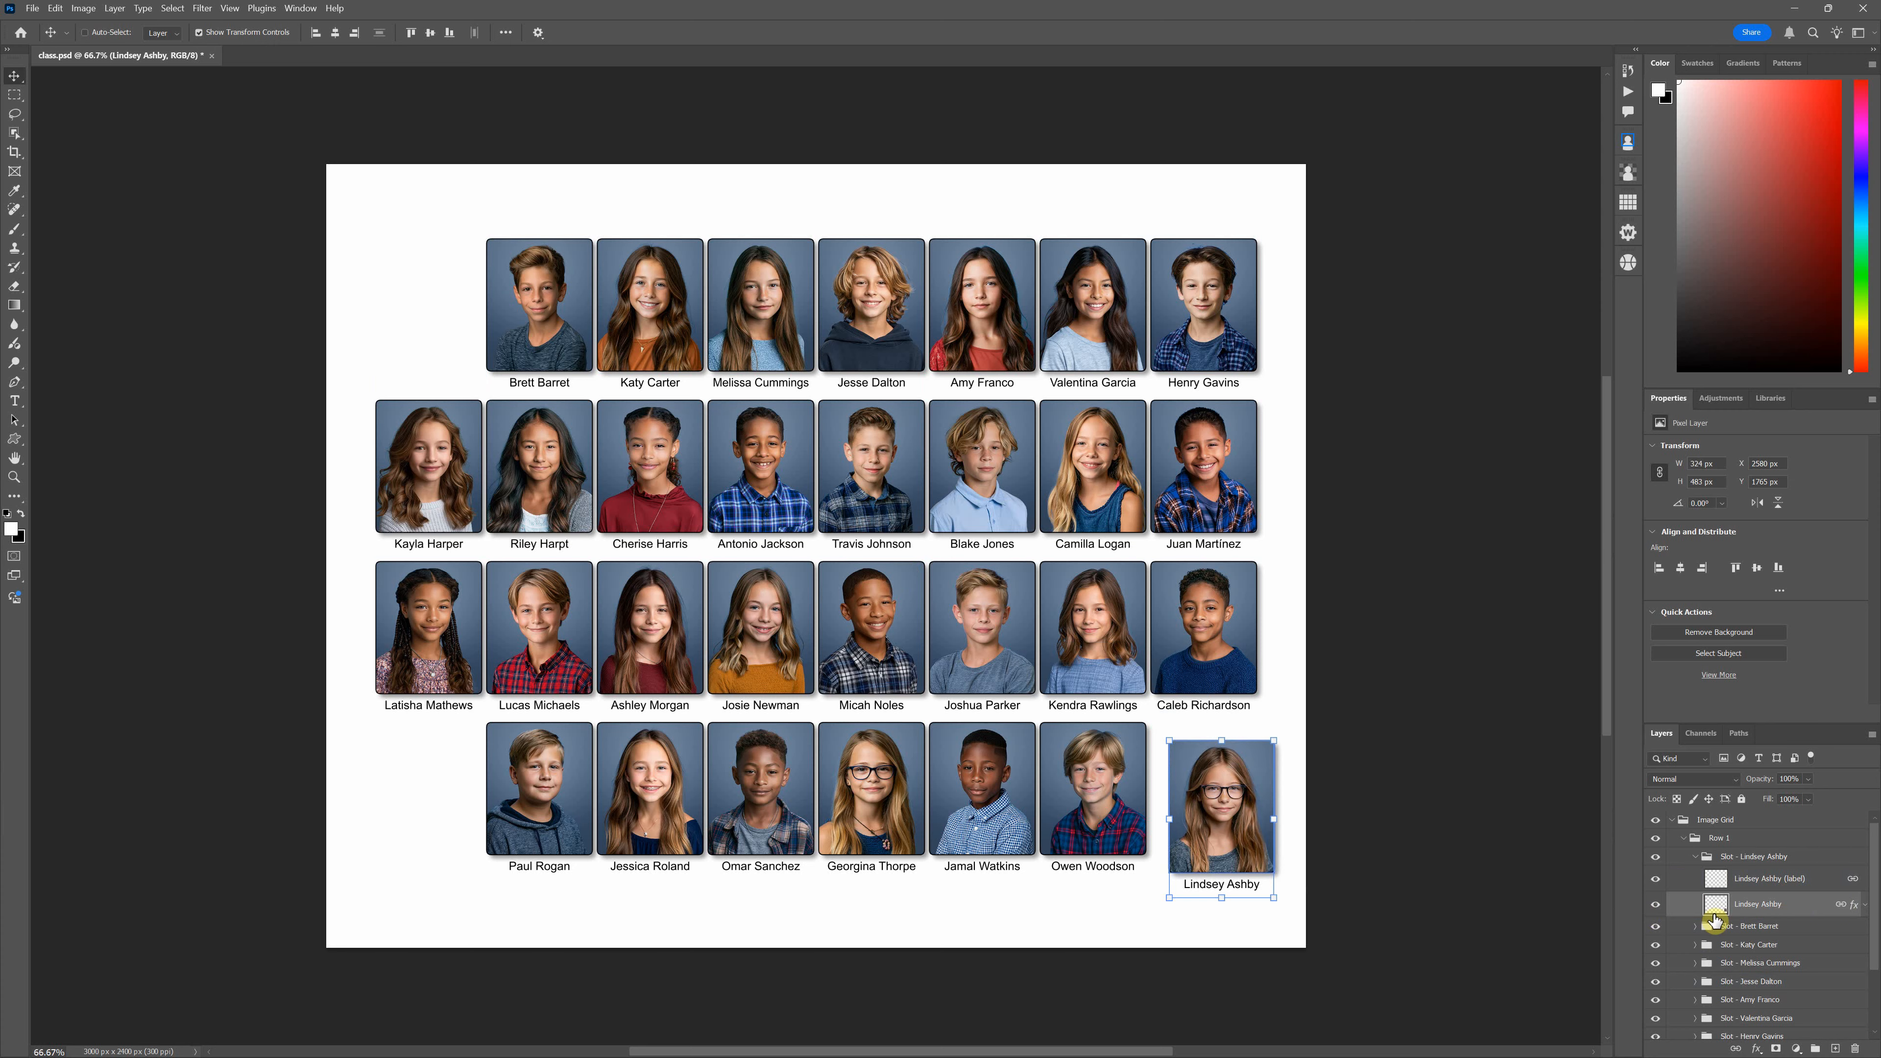
- Expand the moved portrait's effects and switch its Stroke and Drop Shadow off and back on to compare
left_click(1866, 905)
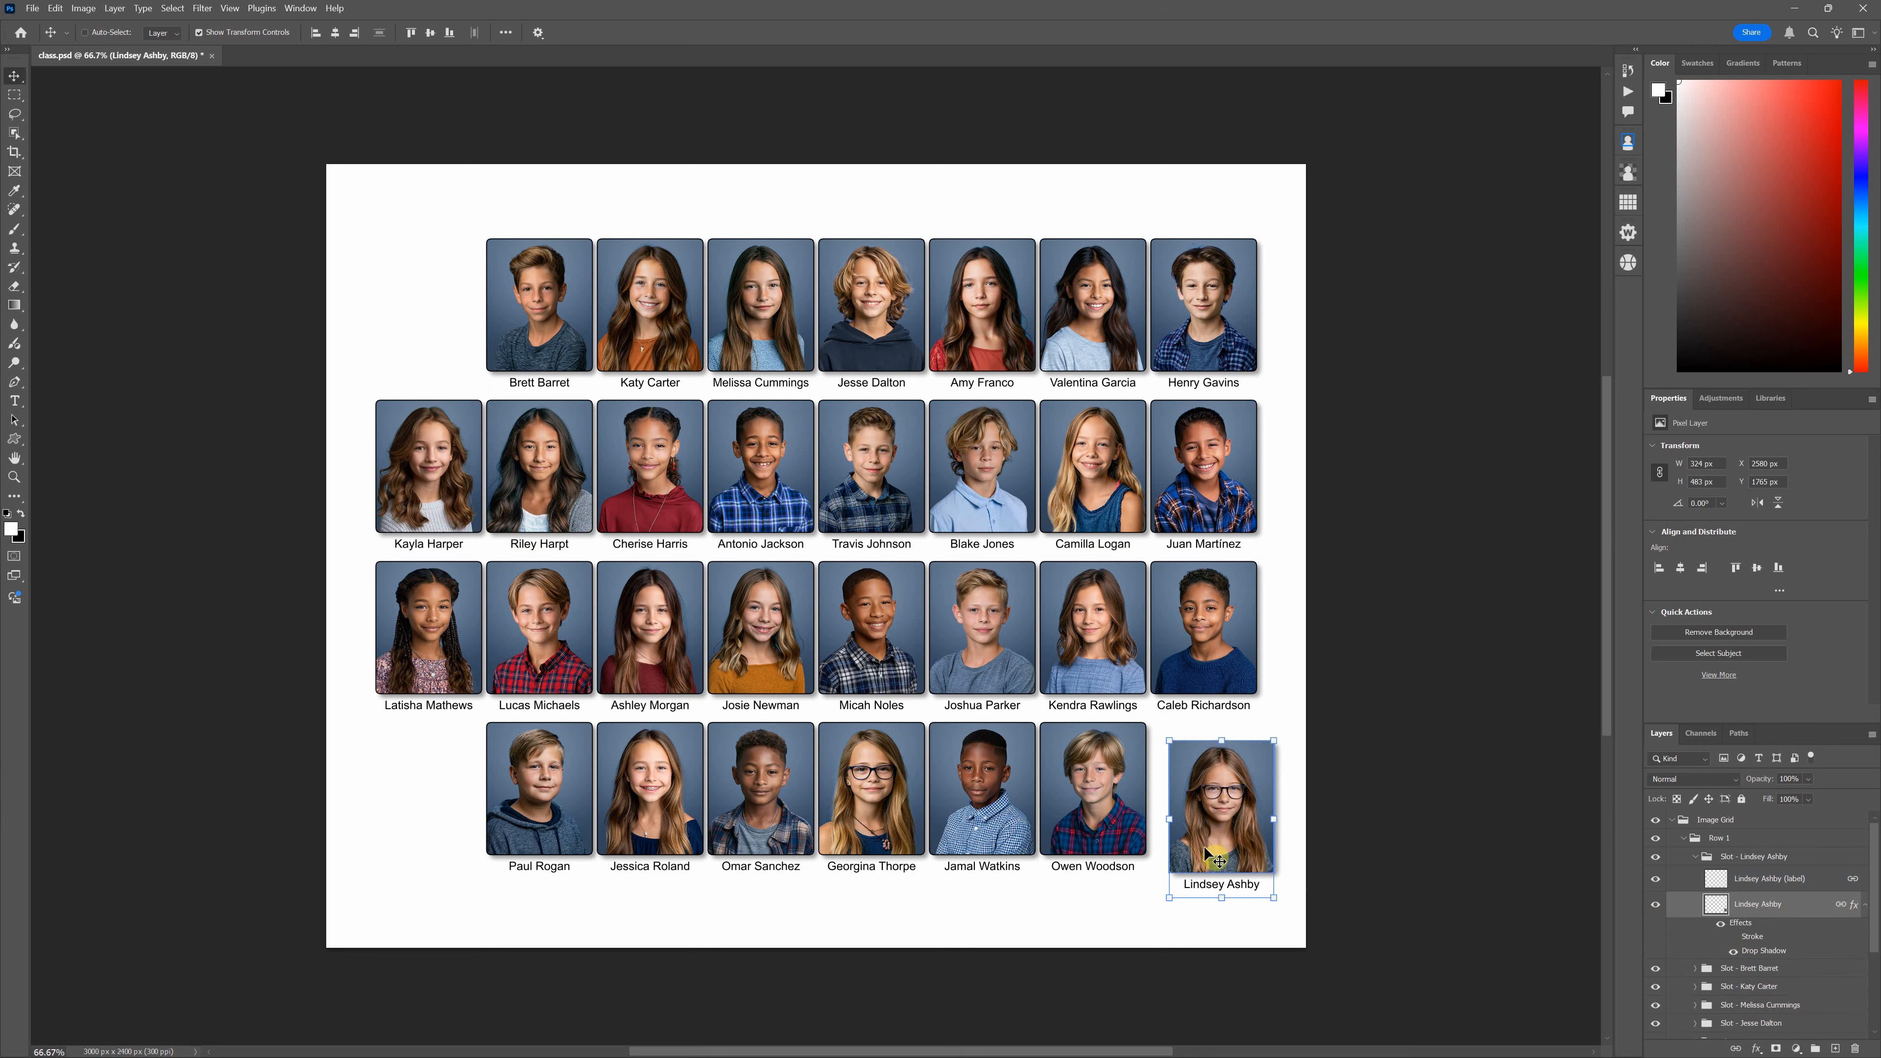
left_click(1730, 952)
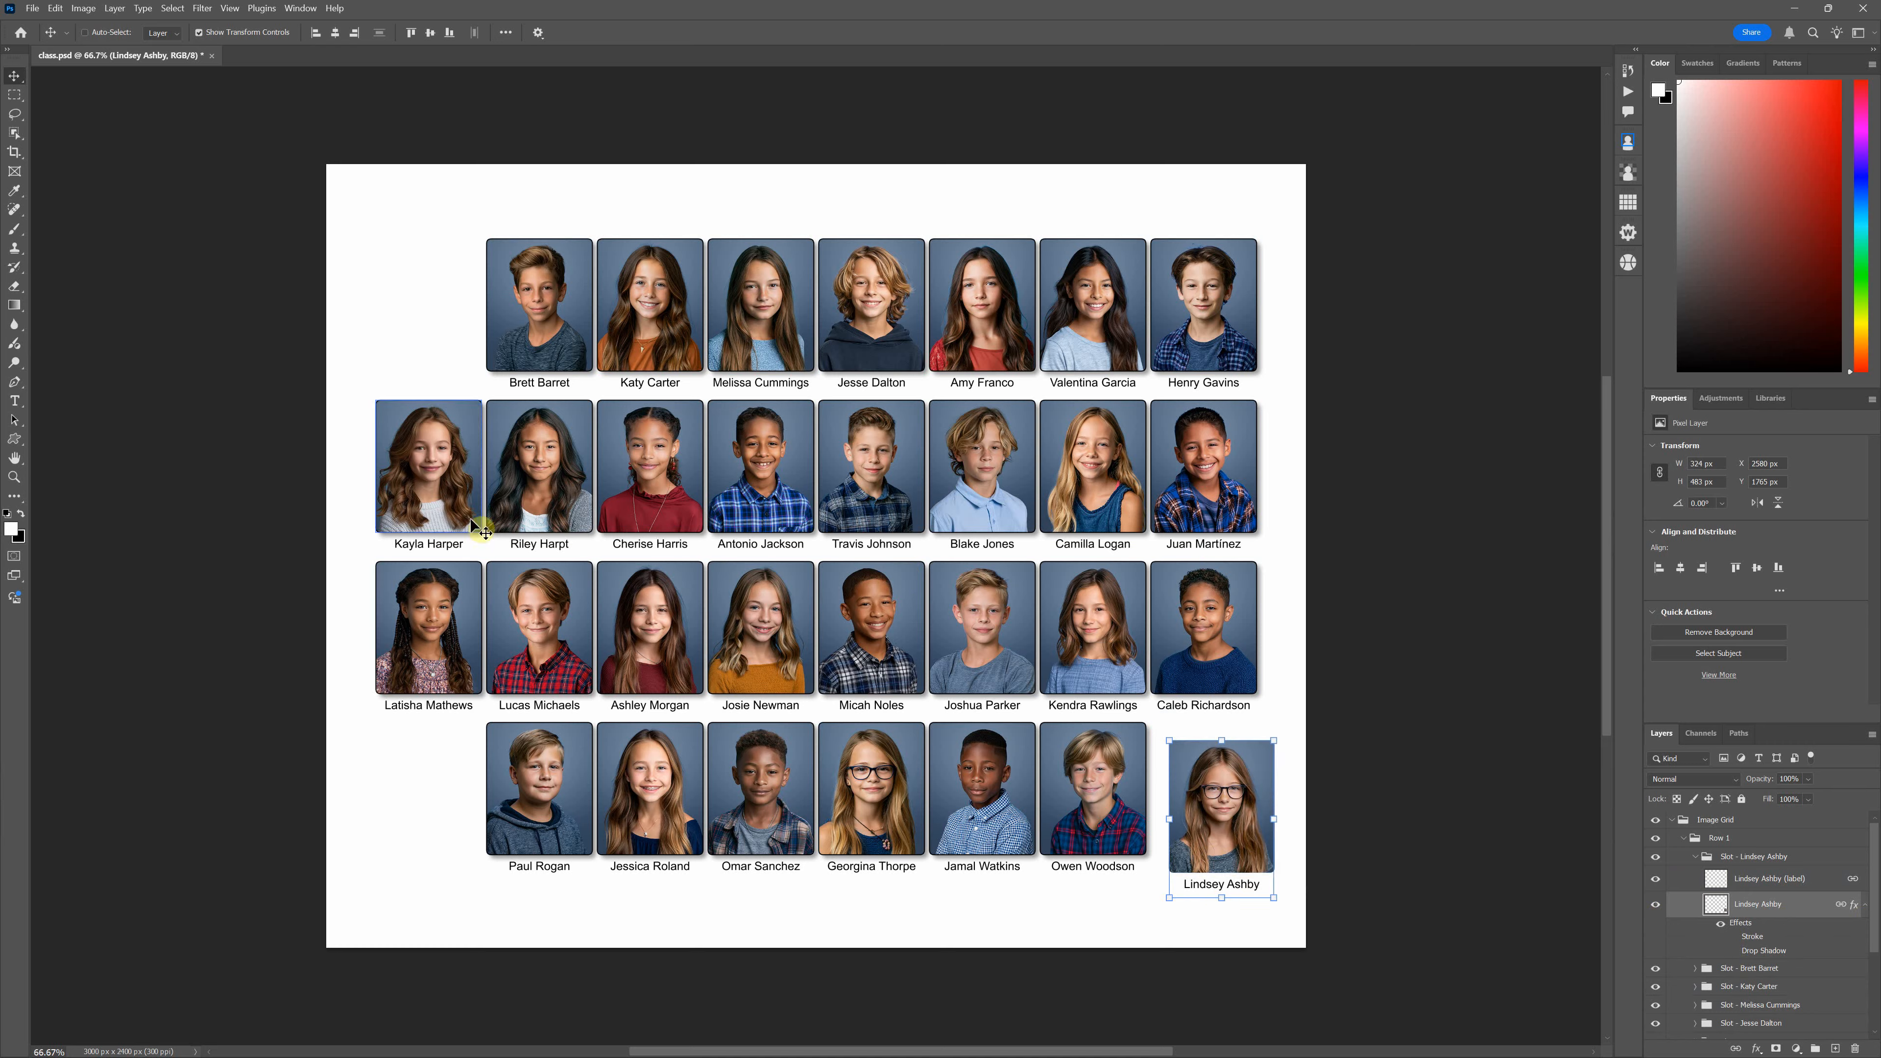
left_click(15, 95)
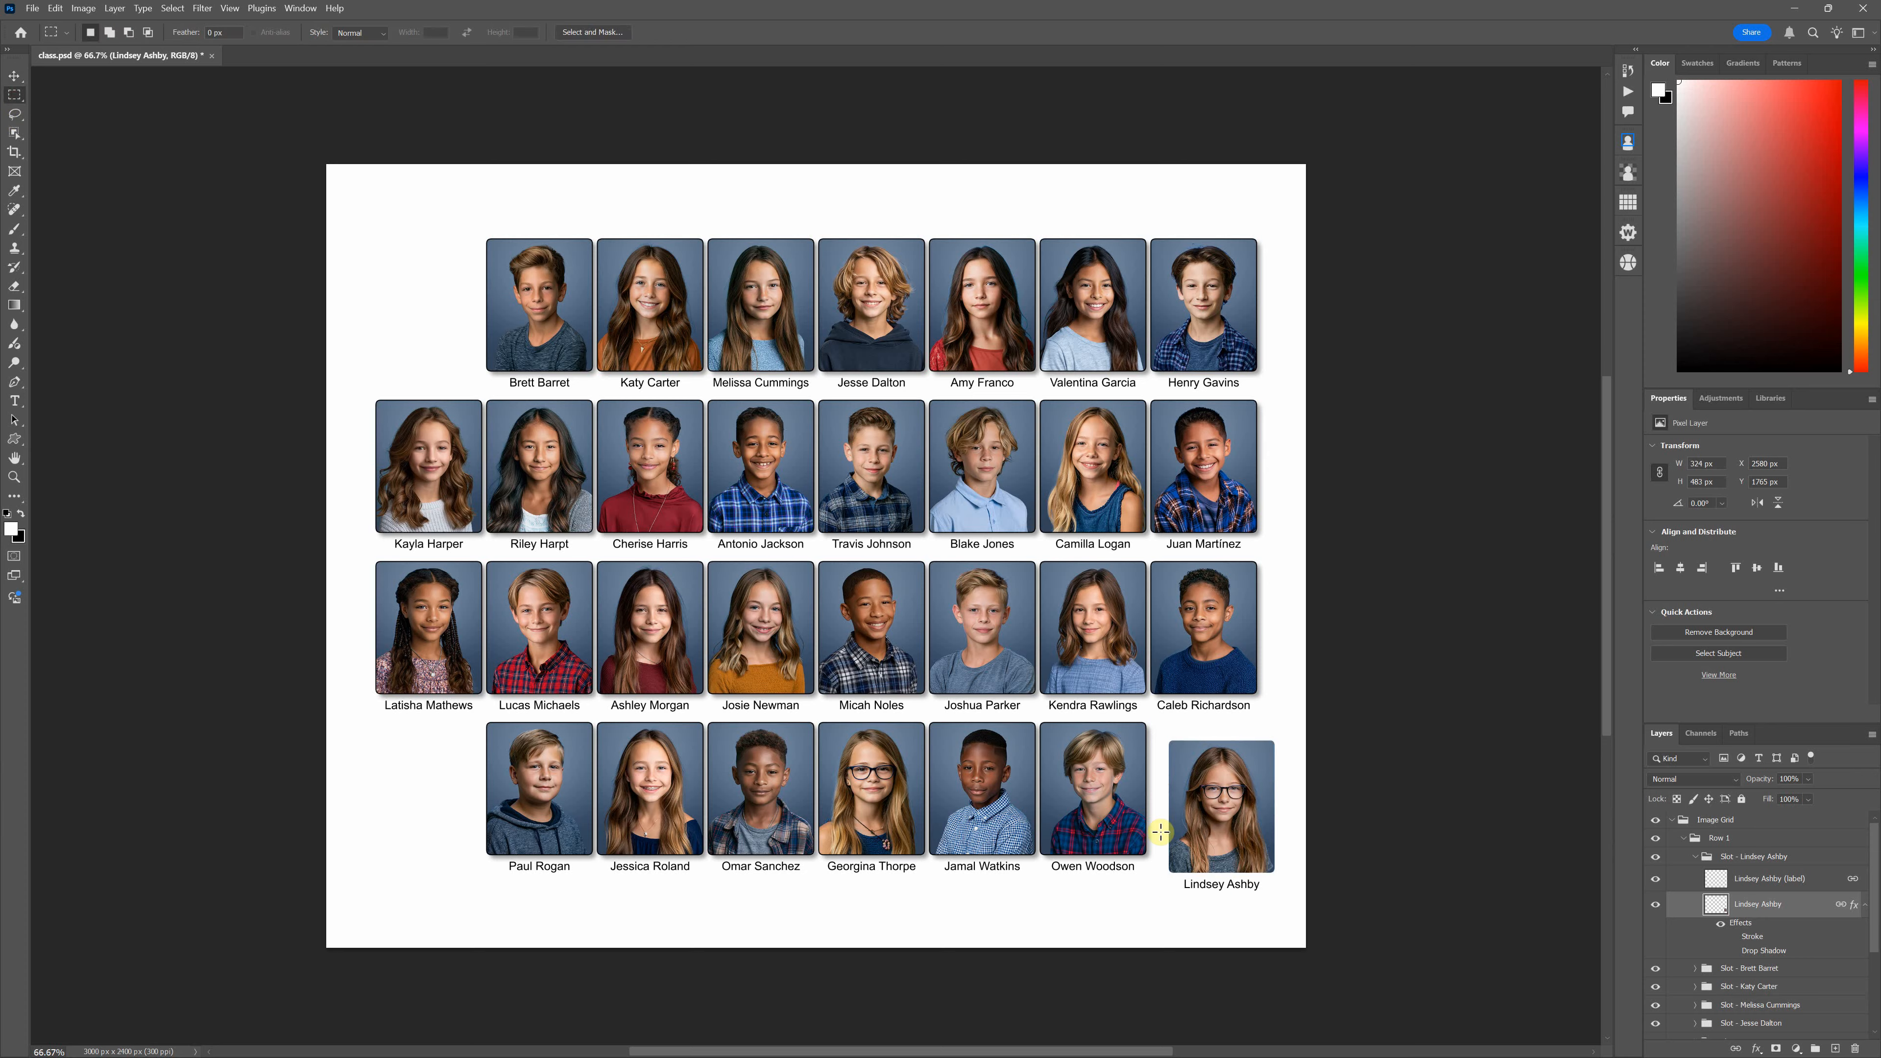
left_click(1733, 937)
left_click(1732, 951)
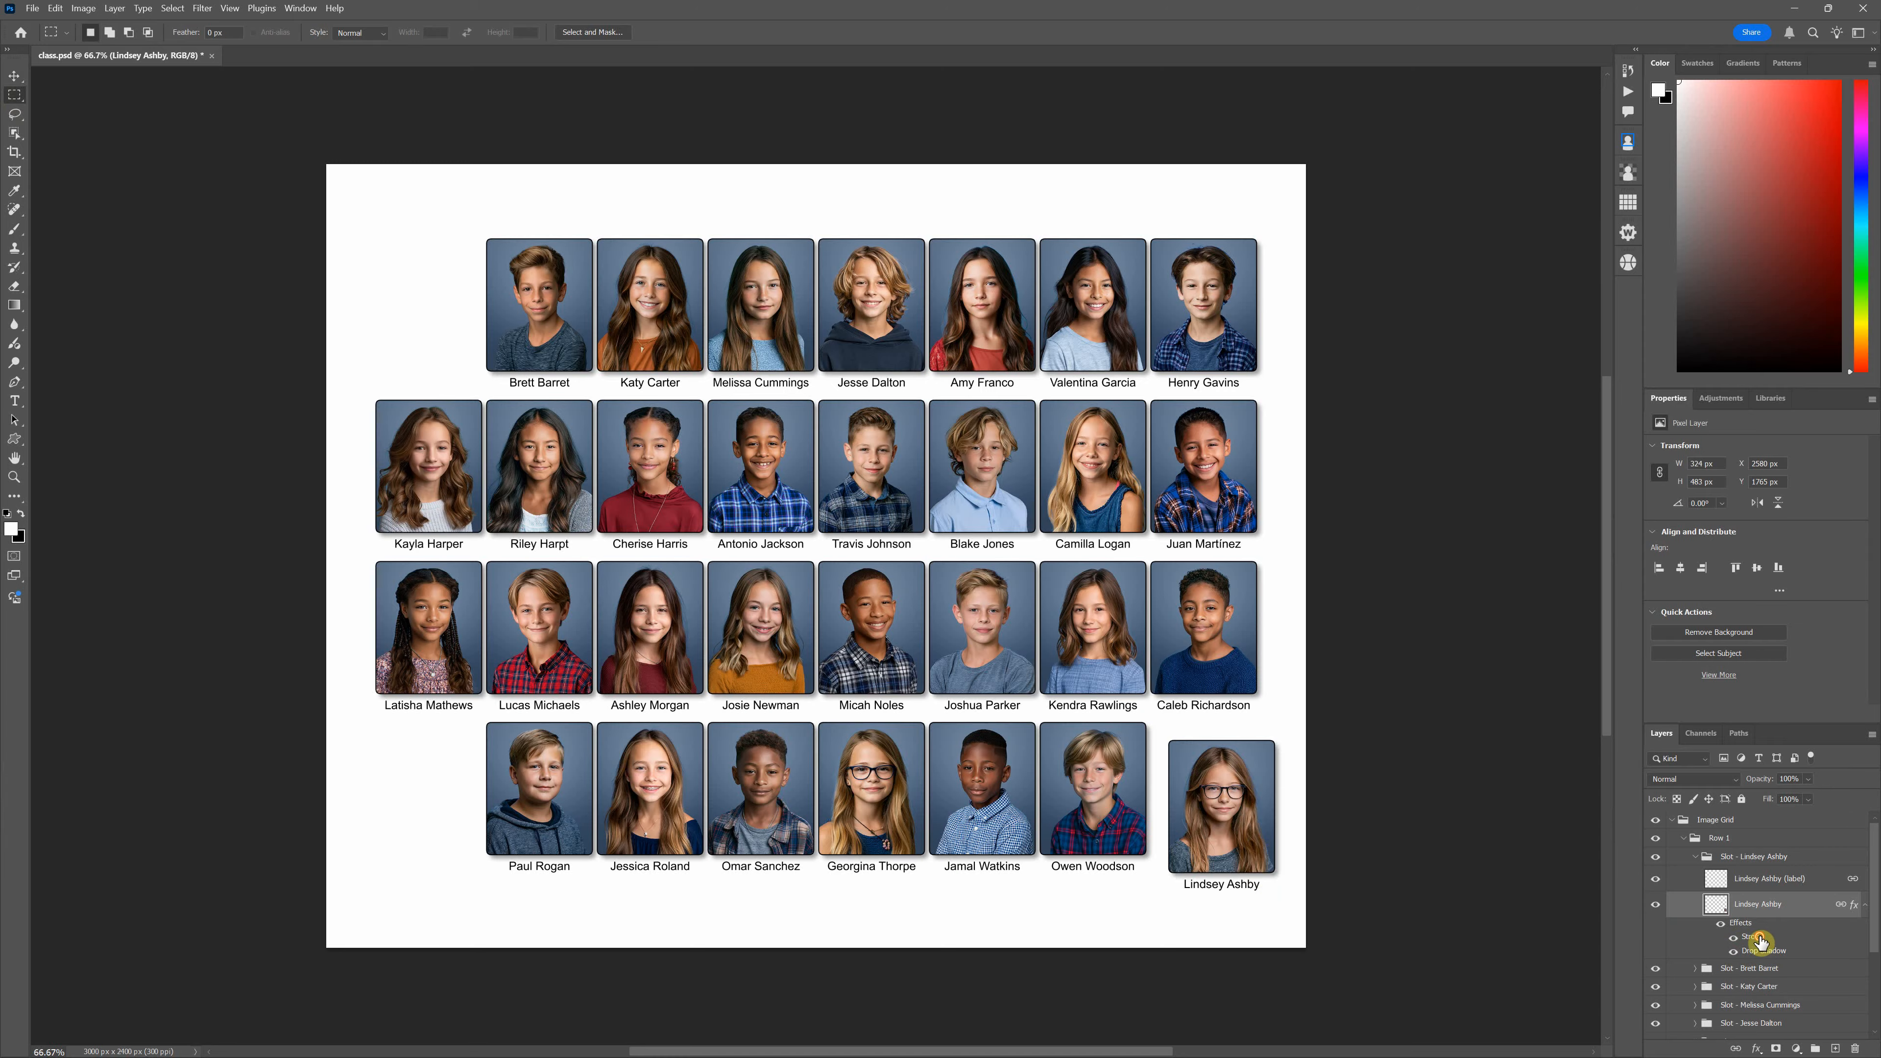
- Change the moved portrait's Stroke color to red (#d11010) and apply the layer style
double_click(1760, 938)
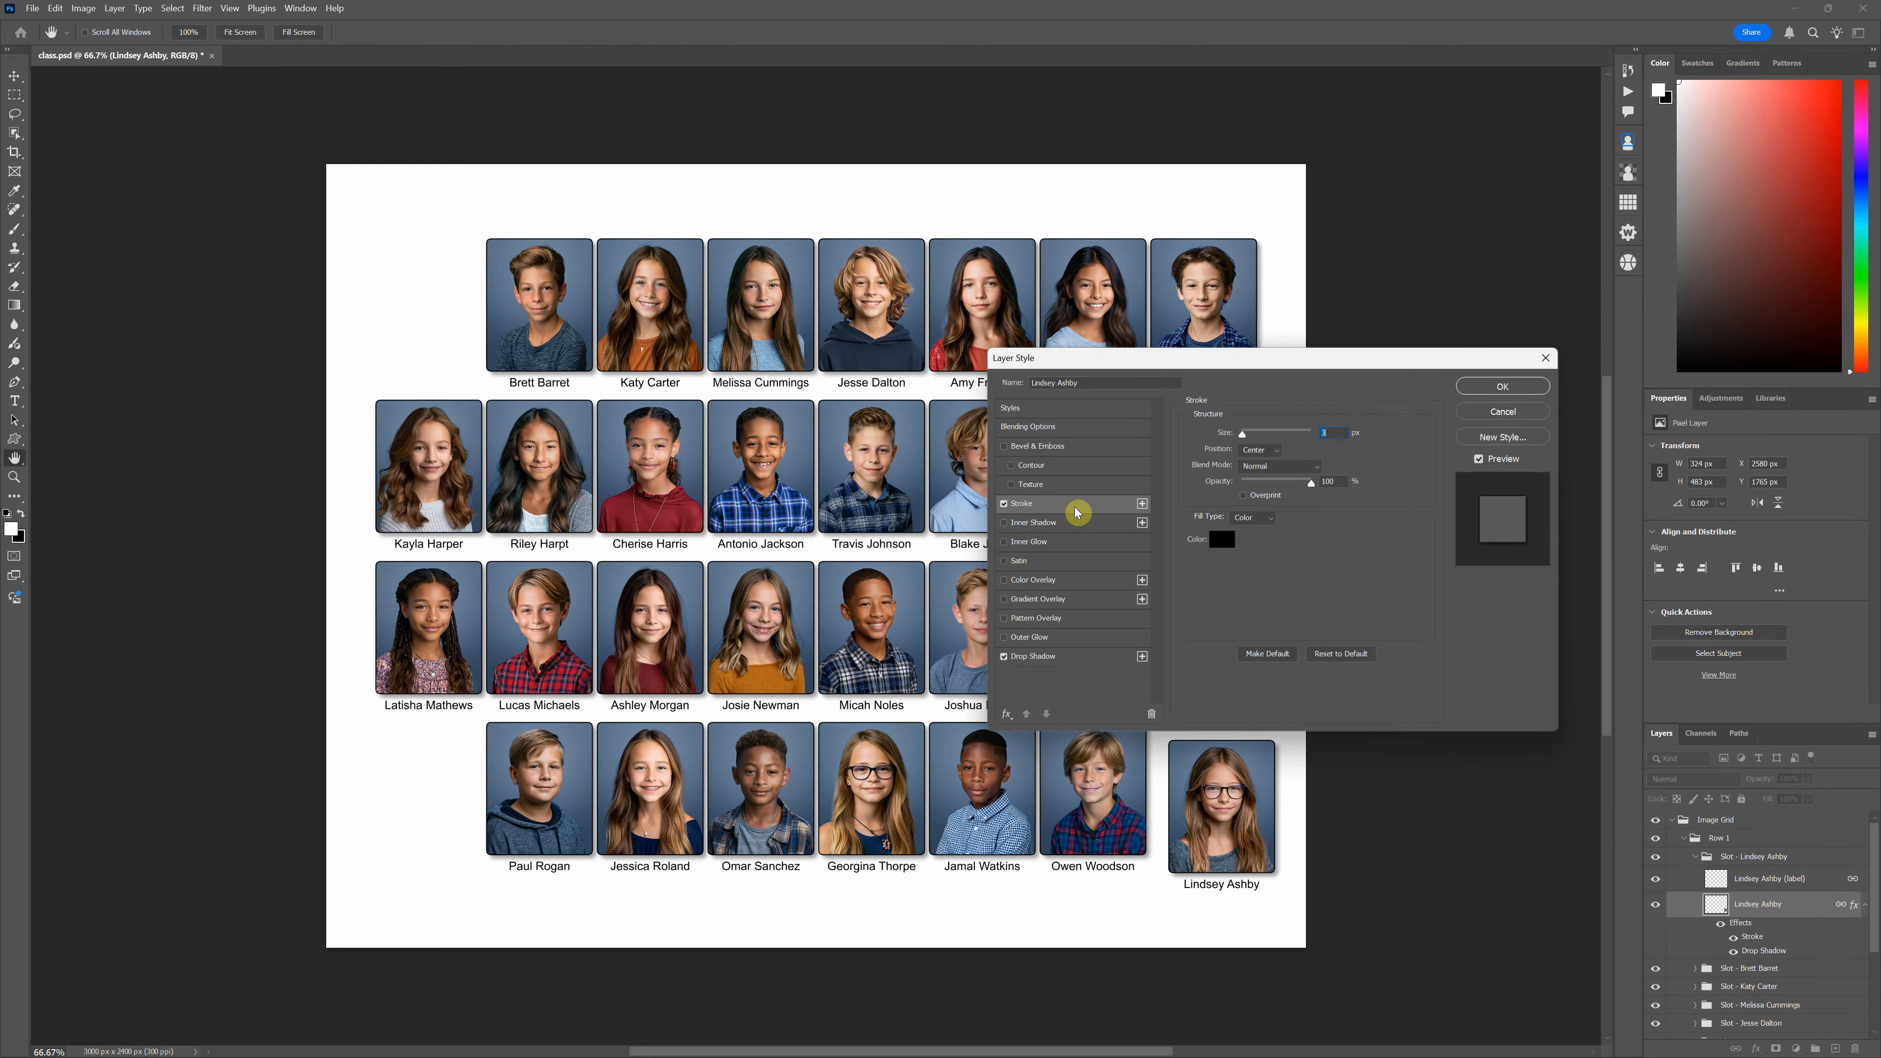
left_click(1222, 539)
left_click(1089, 243)
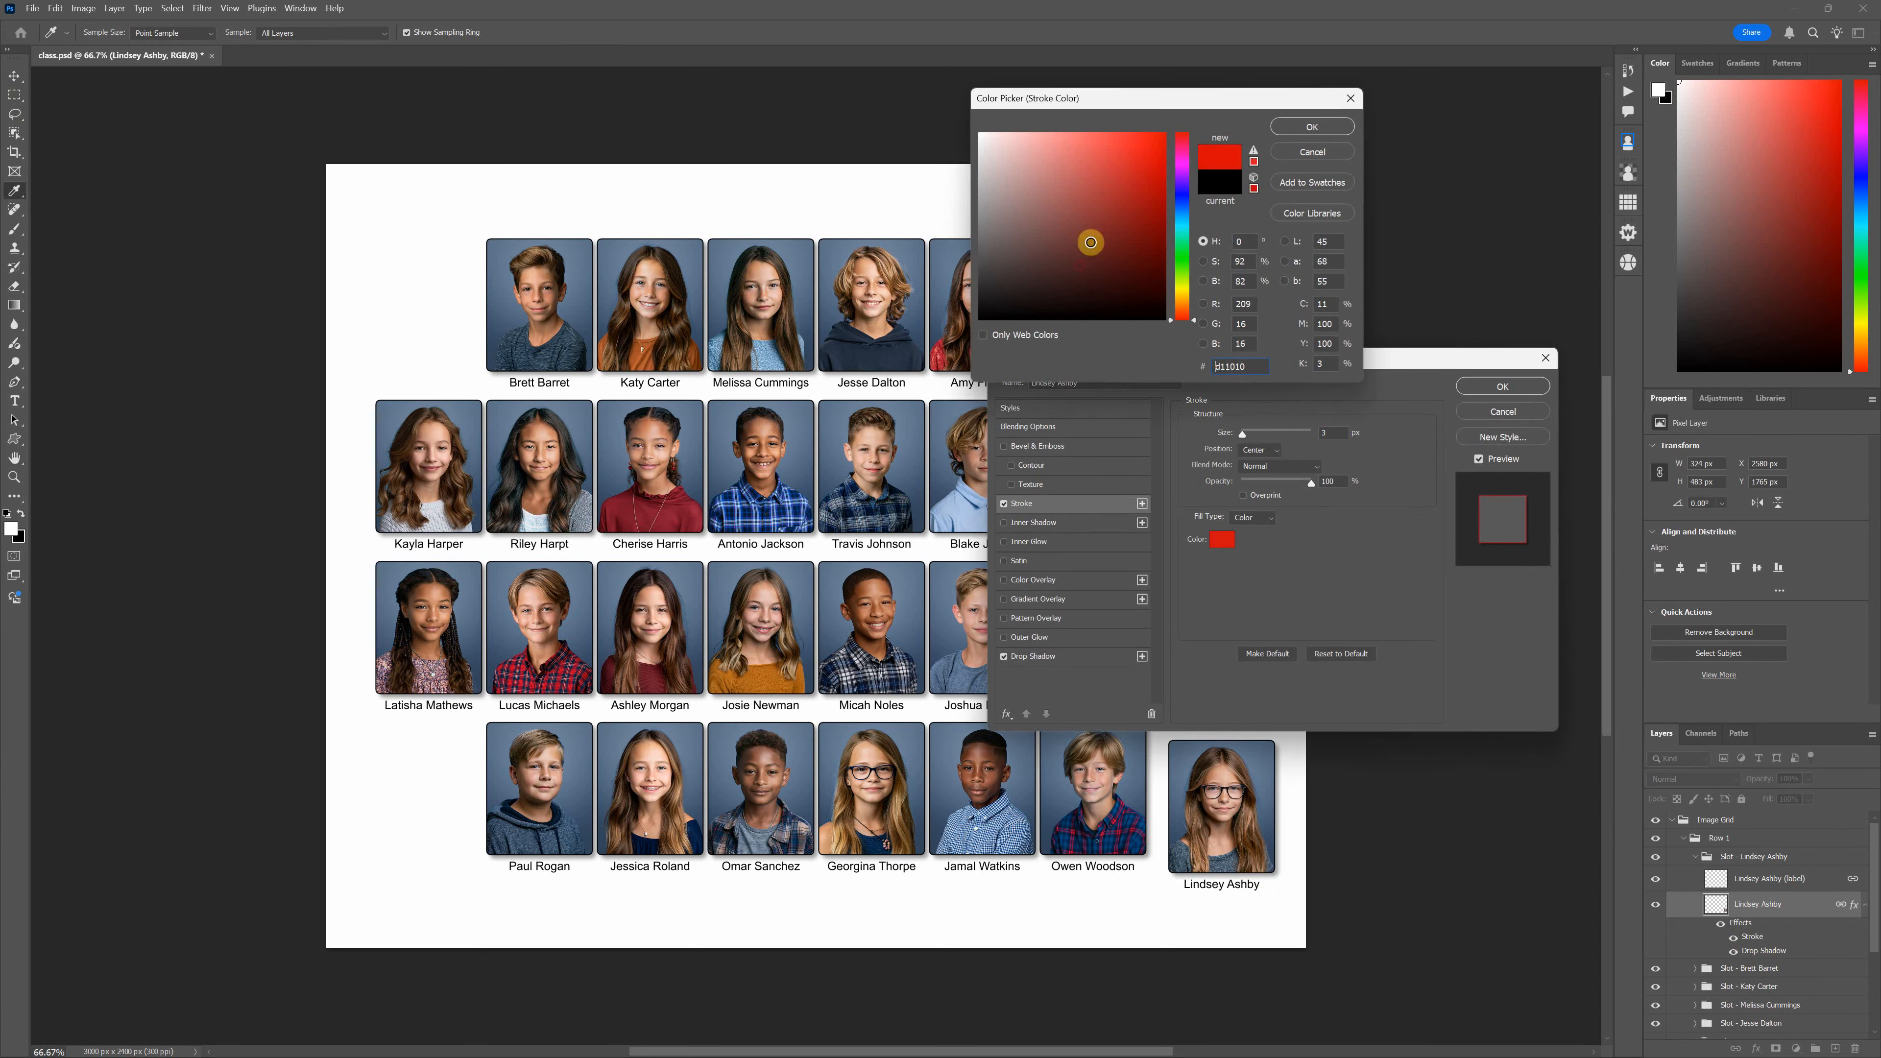
left_click(1311, 129)
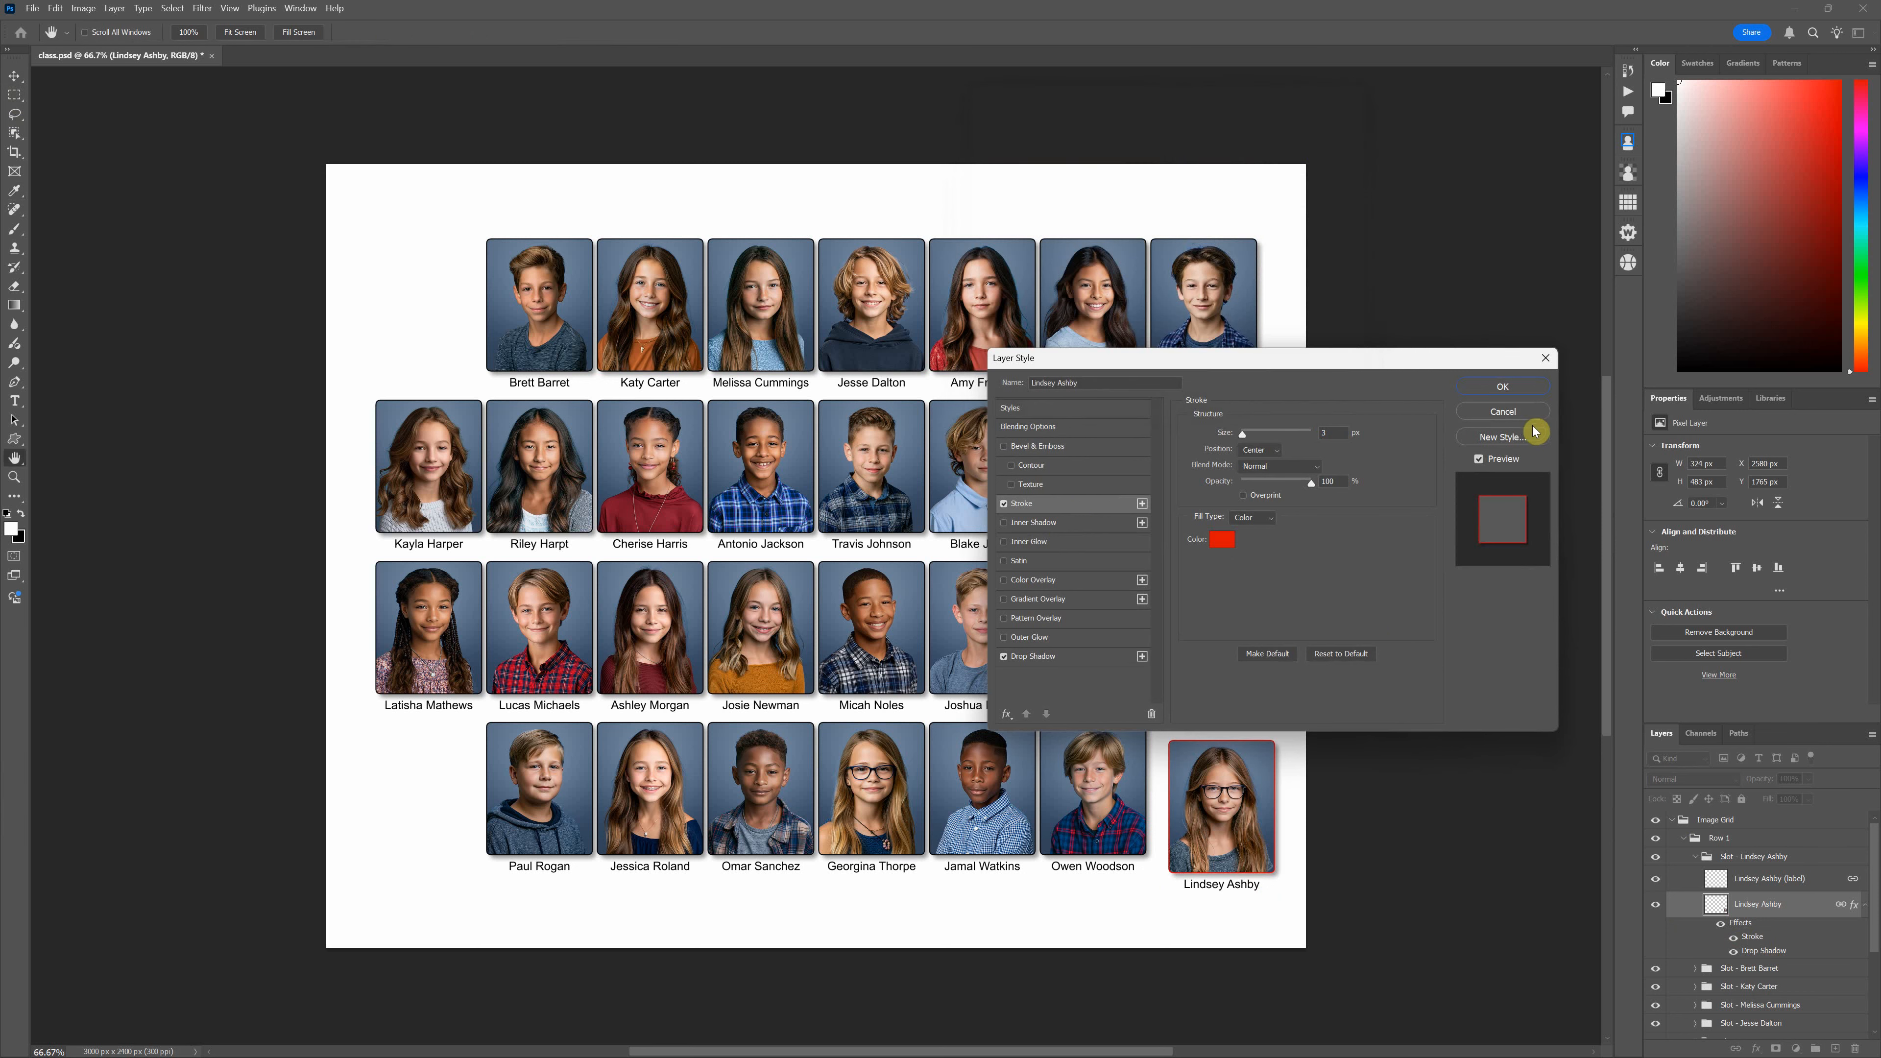
left_click(1502, 386)
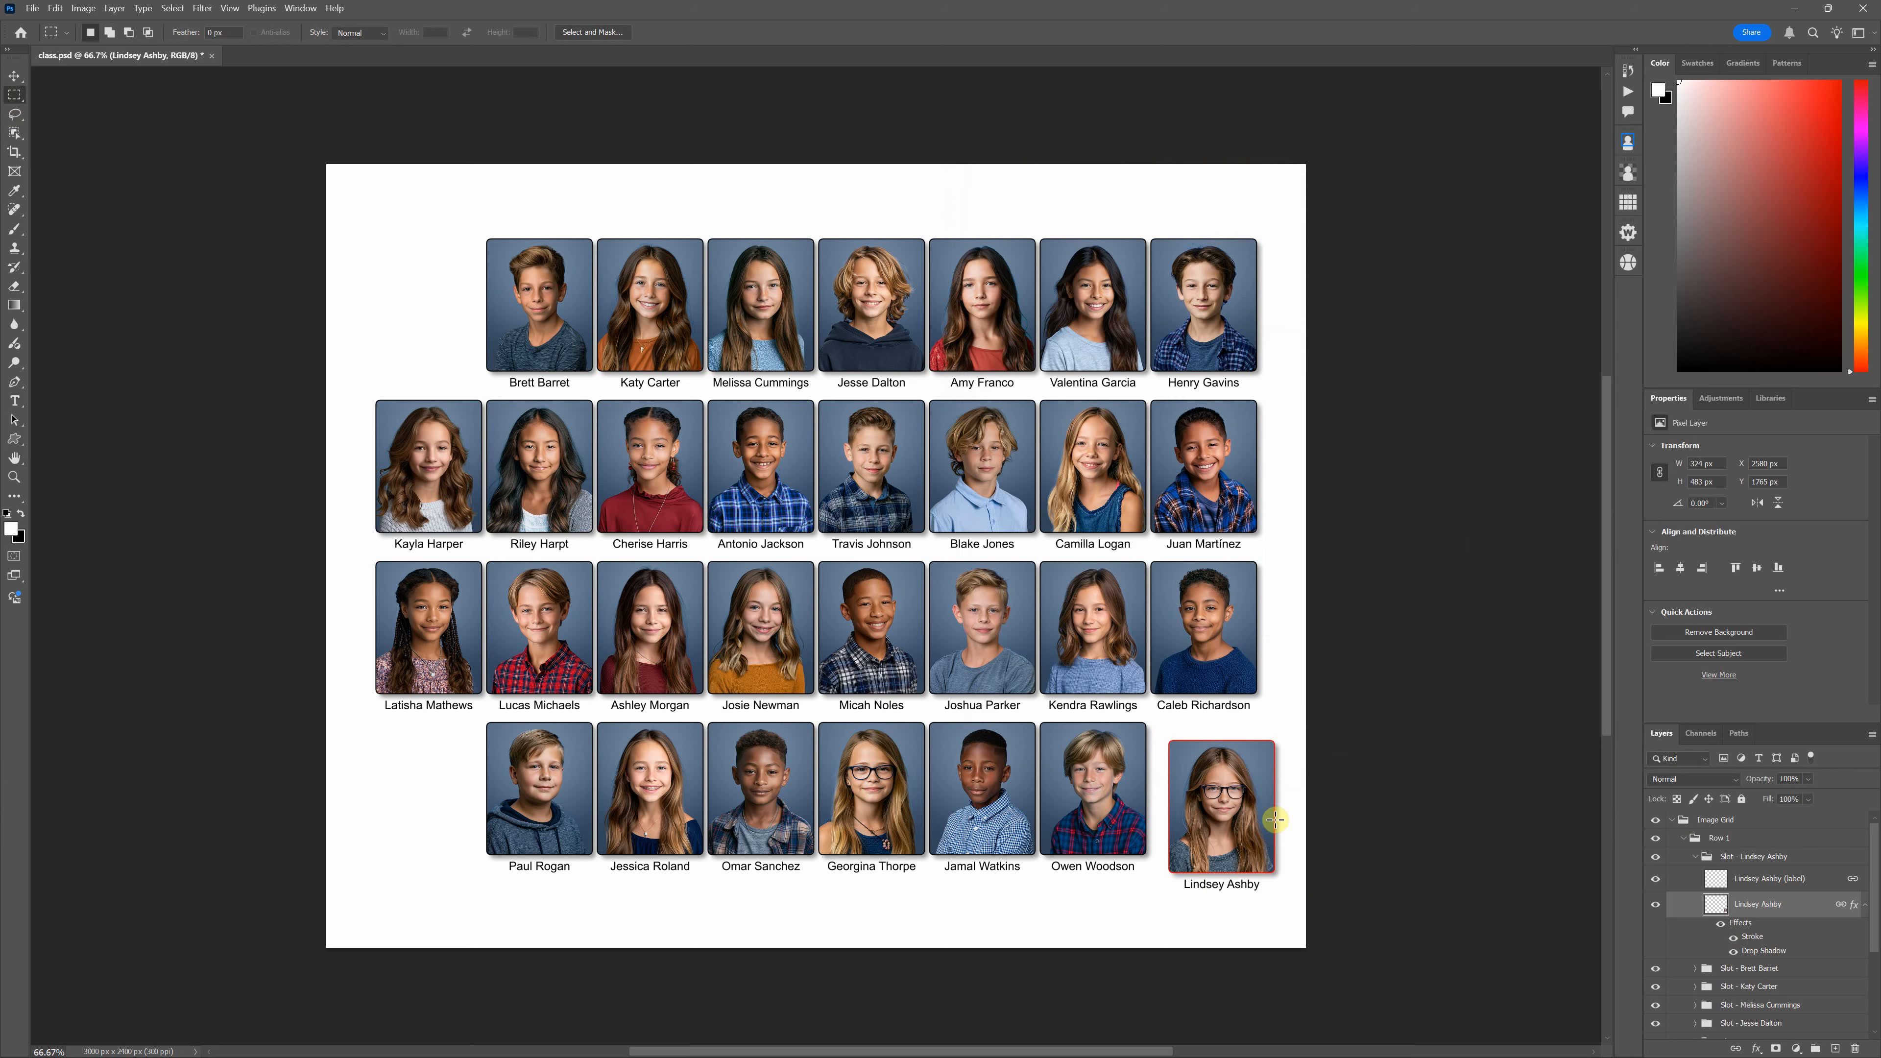
- Switch back to Pixnub Grid Maker and review the Image Styling settings of the portrait grid
key("alt+Tab")
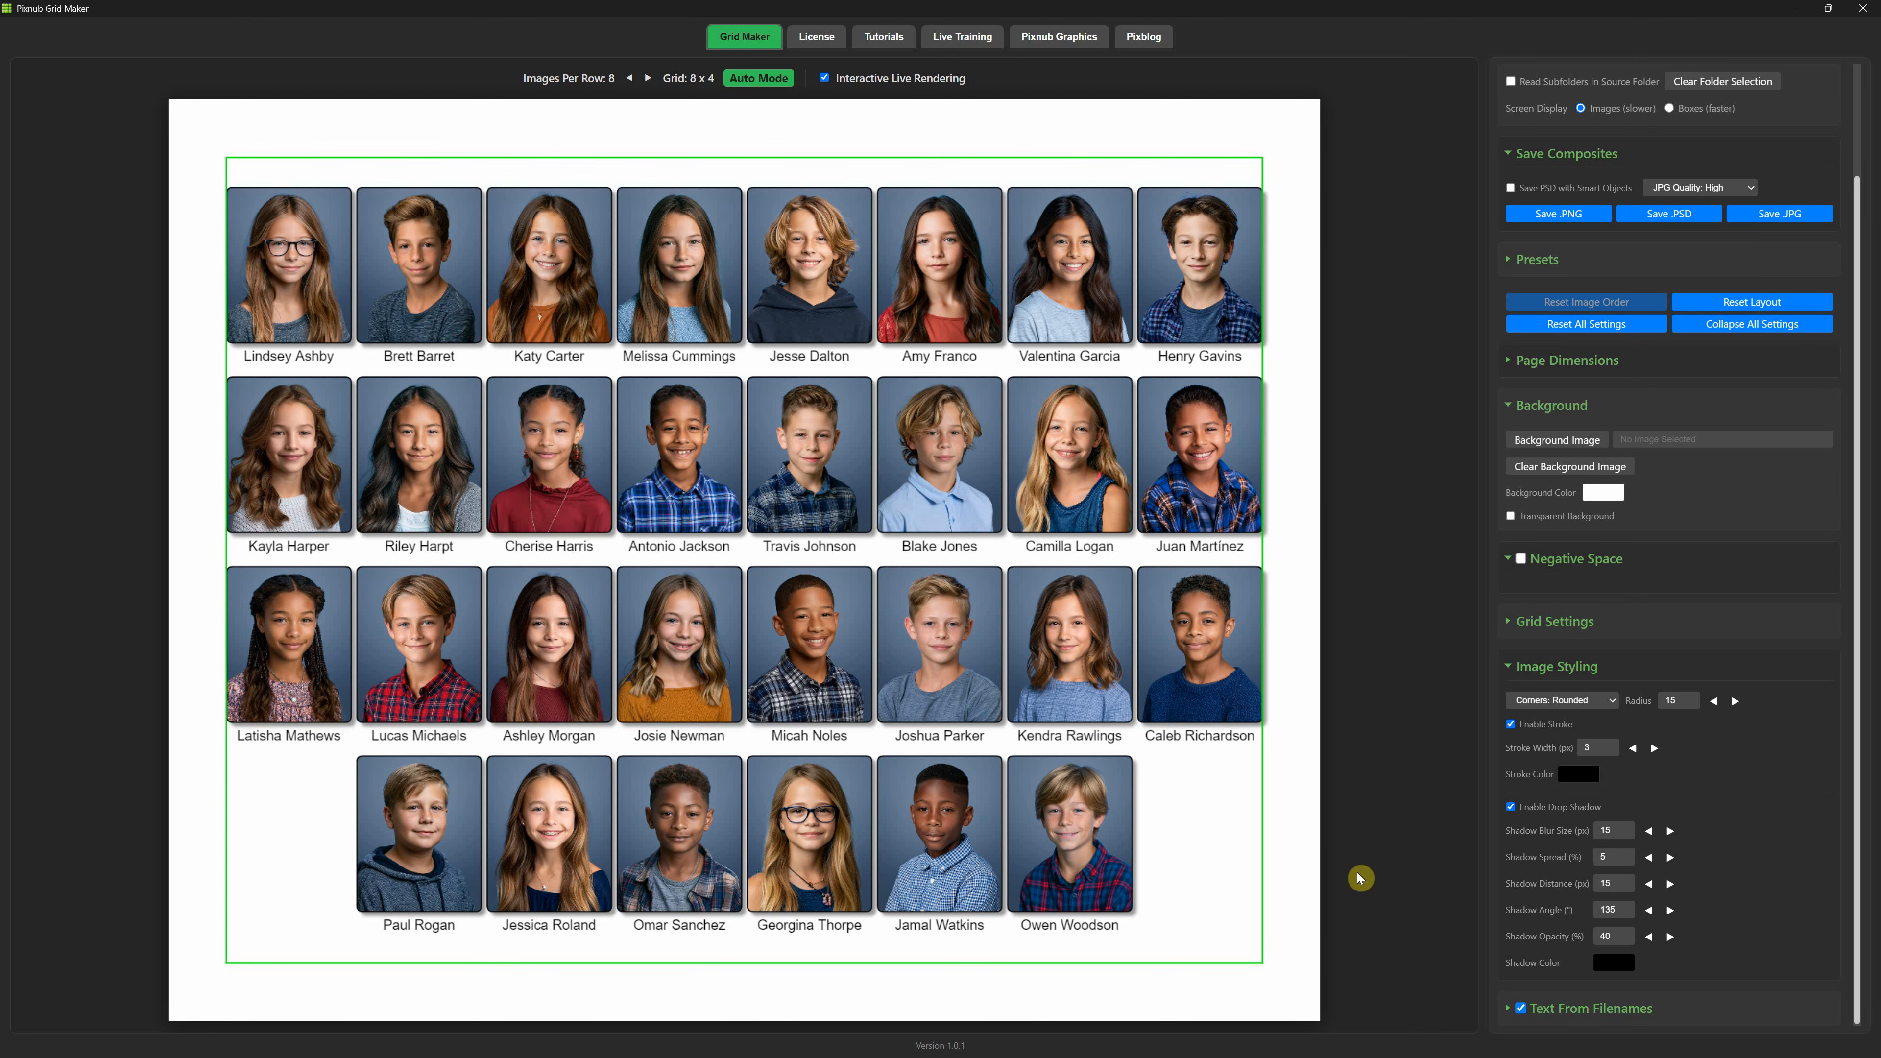
scroll(1586, 318, "up", 1)
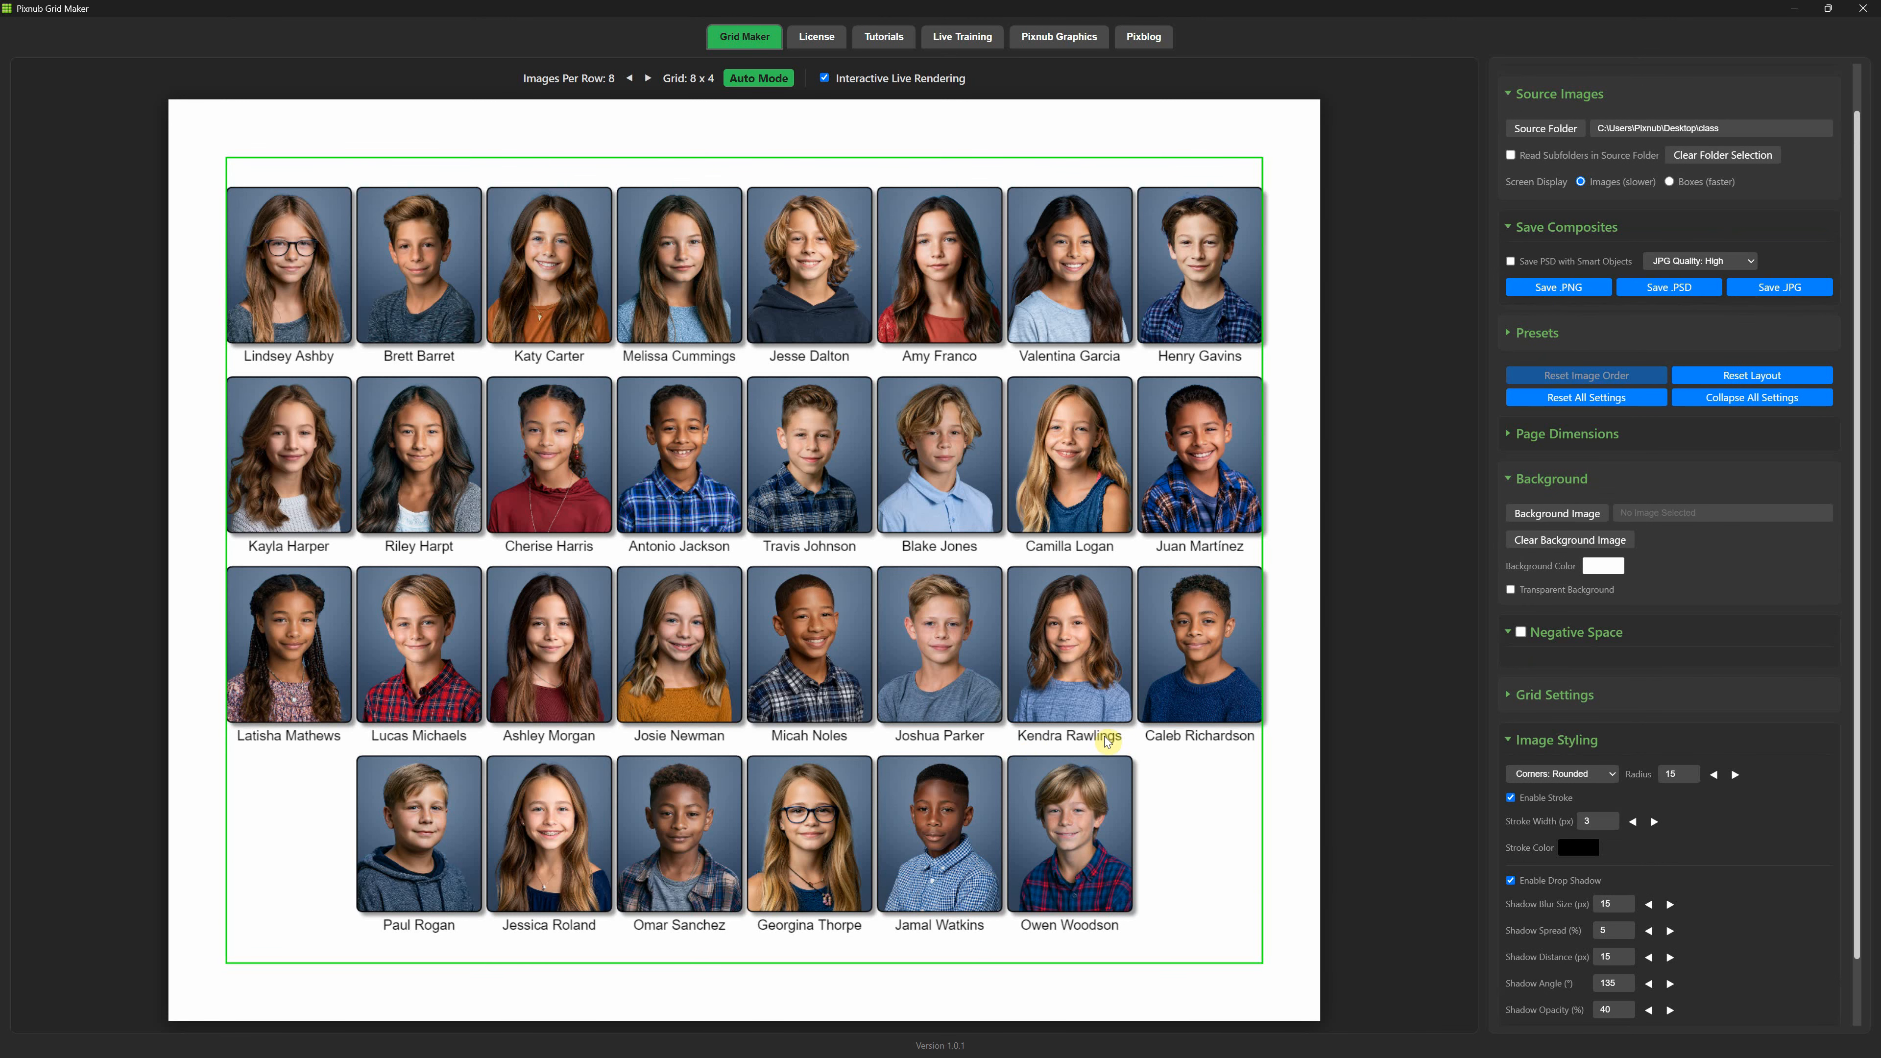
scroll(1647, 868, "down", 1)
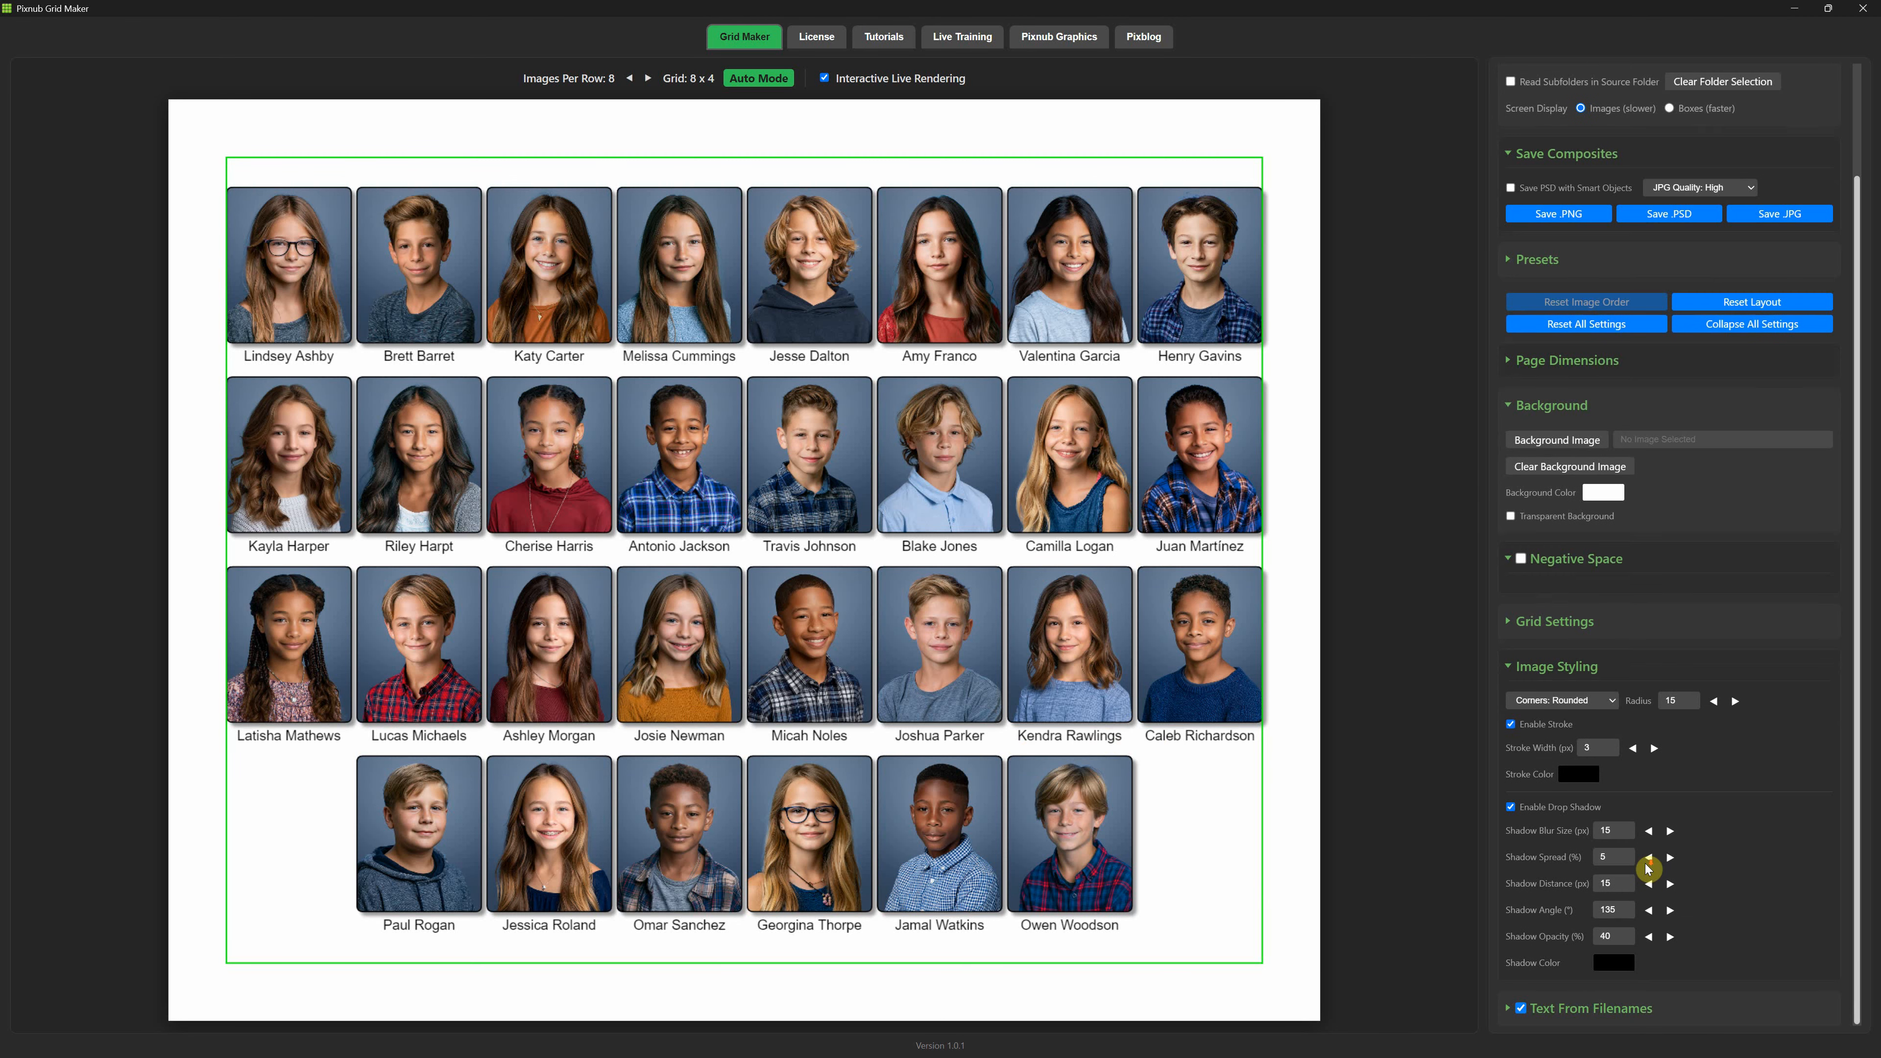